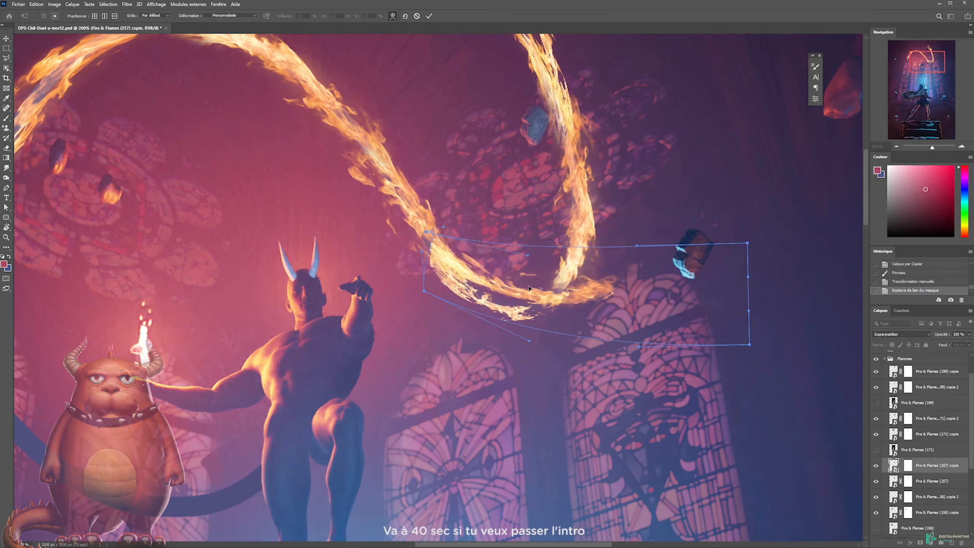
left_click_drag(529, 288, 524, 284)
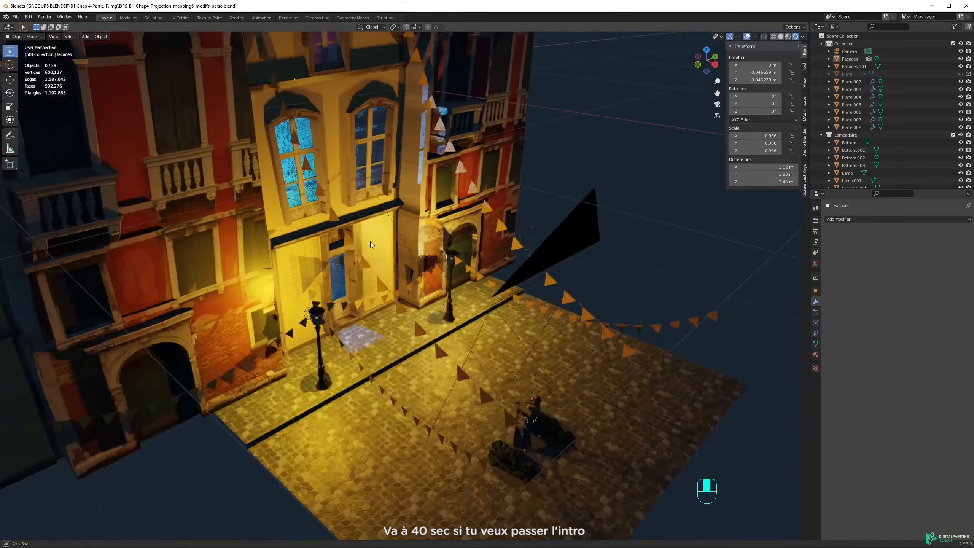
middle_click_drag(369, 241, 306, 235)
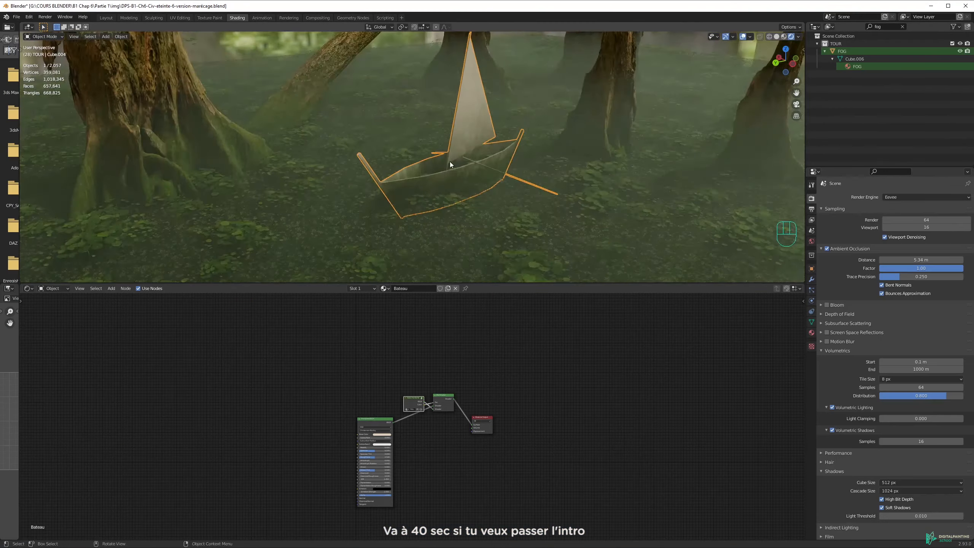
middle_click_drag(448, 165, 432, 277, "shift")
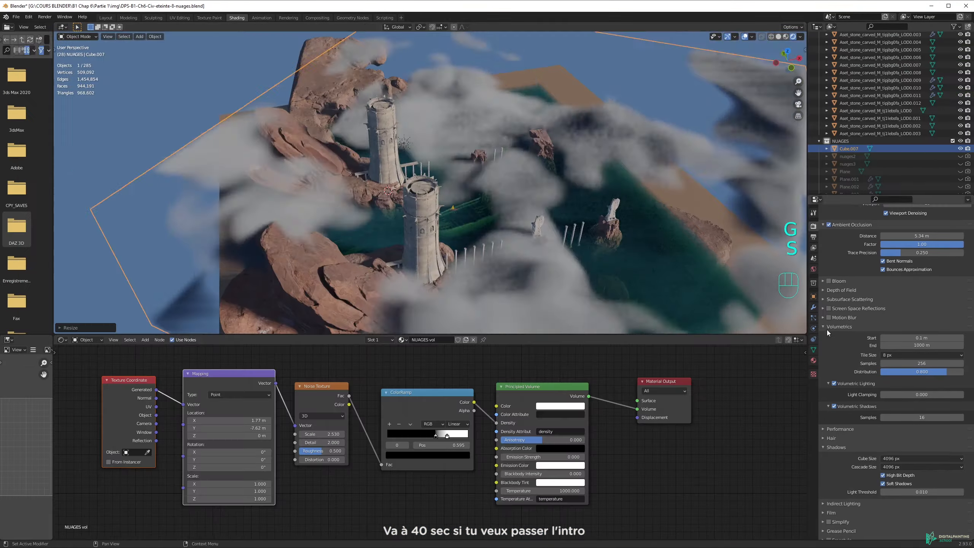
key("s")
key("s")
key("g")
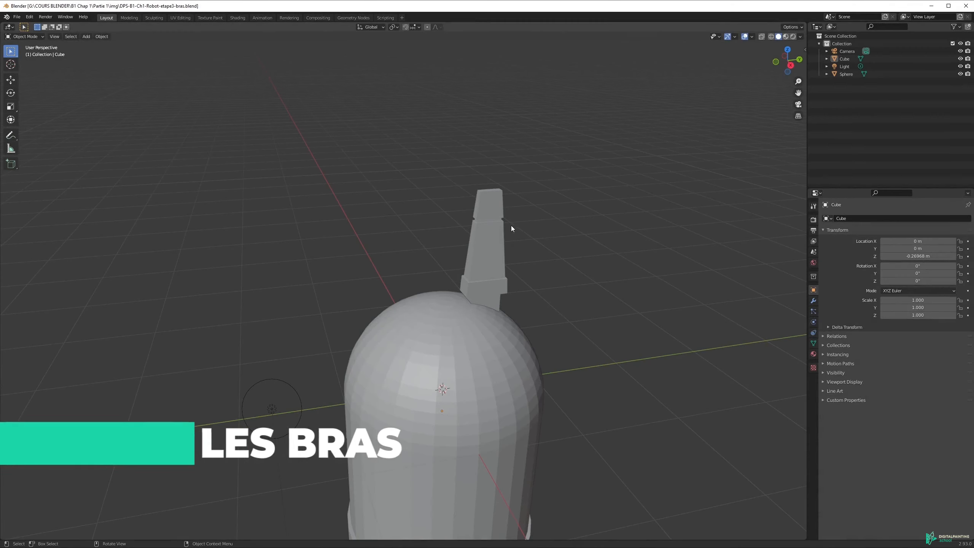
Make a linked duplicate of the robot's ear and place it about -0.88 m along the Y axis.
middle_click_drag(510, 297, 444, 225)
left_click(455, 198)
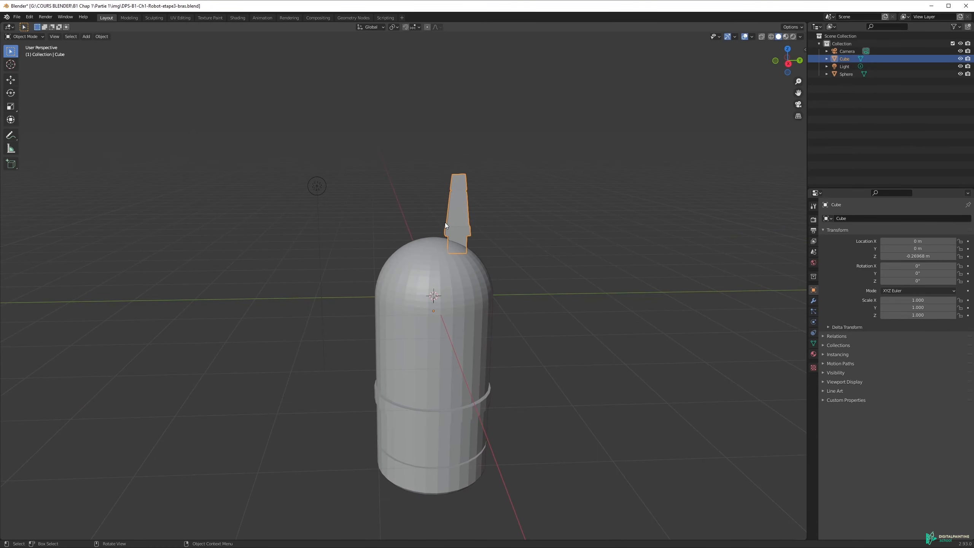
scroll(468, 211, "up", 2)
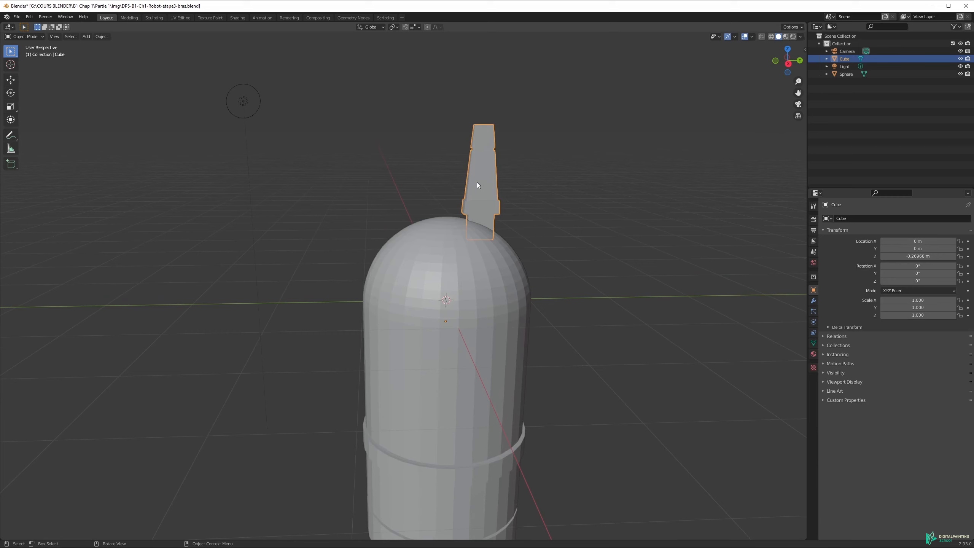
key("alt+d")
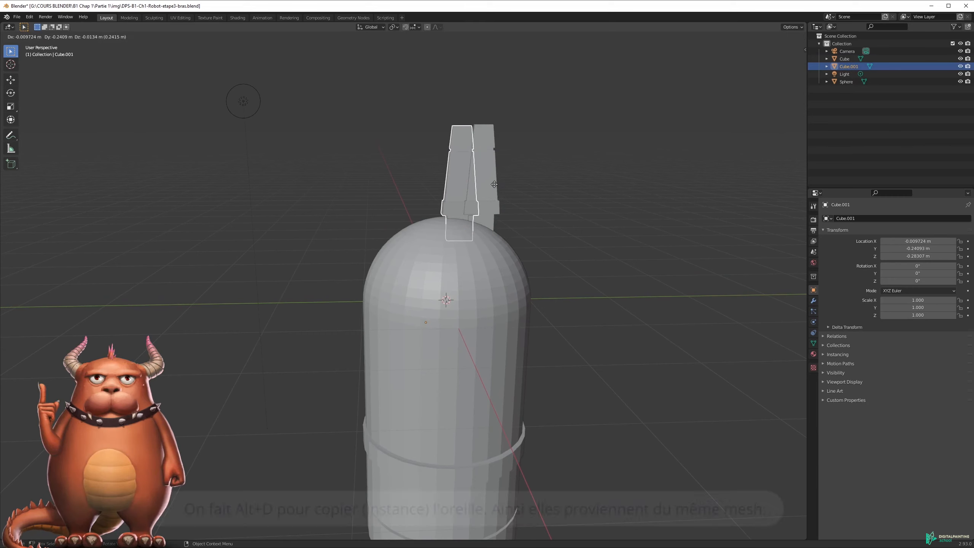
key("y")
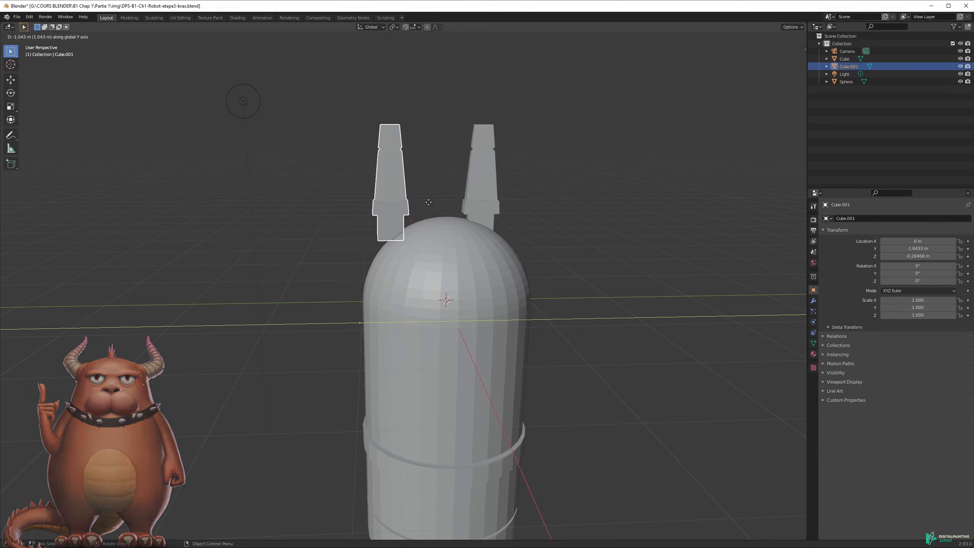
left_click(441, 206)
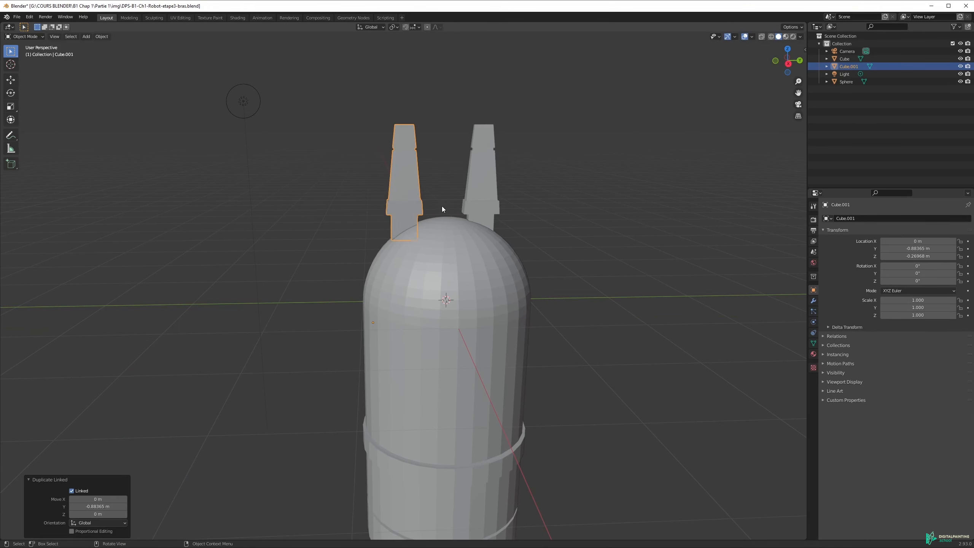
Shift the original ear along the Y axis to about 0.13 m so the pair sits symmetrically on the dome.
mouse_move(494, 217)
middle_mouse_down()
mouse_move(479, 206)
mouse_move(490, 207)
middle_mouse_up()
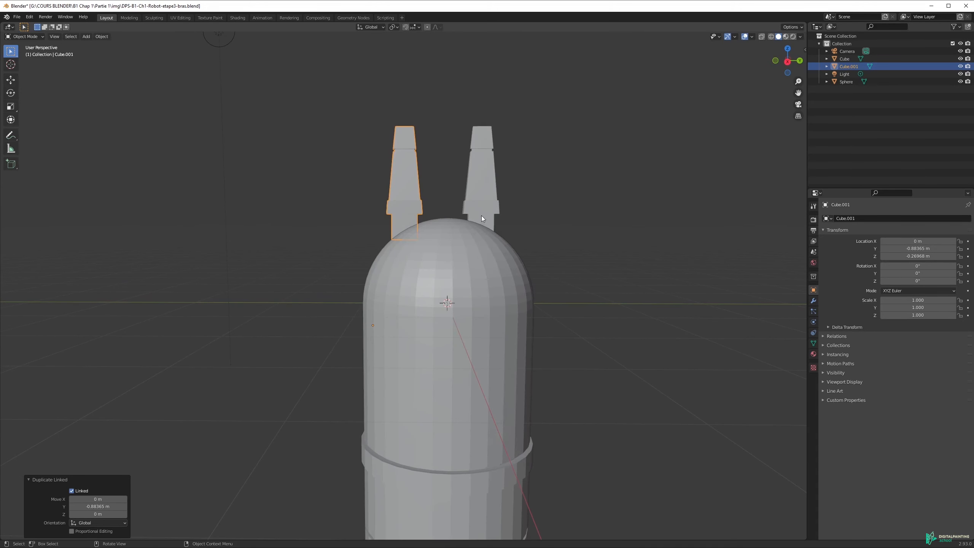
left_click(483, 189)
key("g")
key("y")
left_click(490, 190)
middle_click_drag(490, 190, 460, 214, "alt")
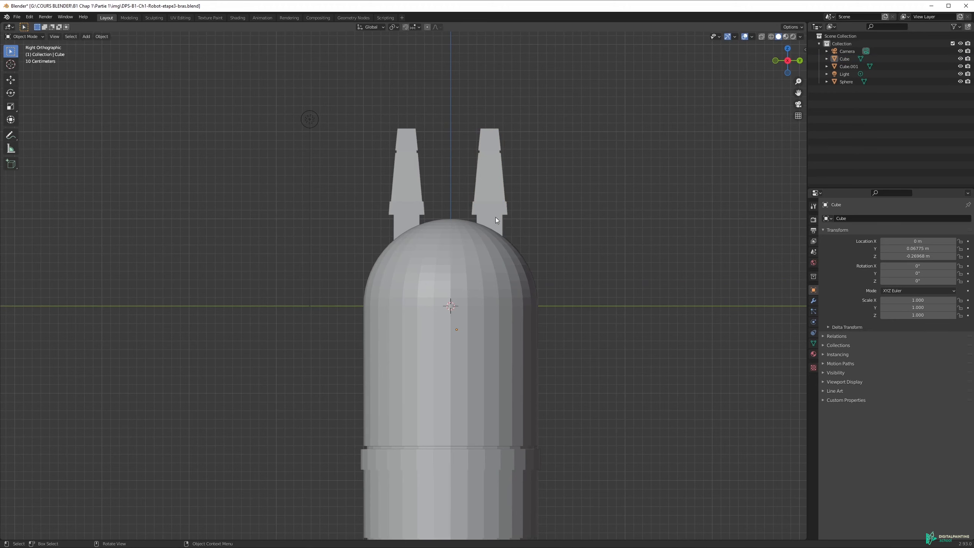
scroll(475, 220, "up", 2)
key("g")
key("y")
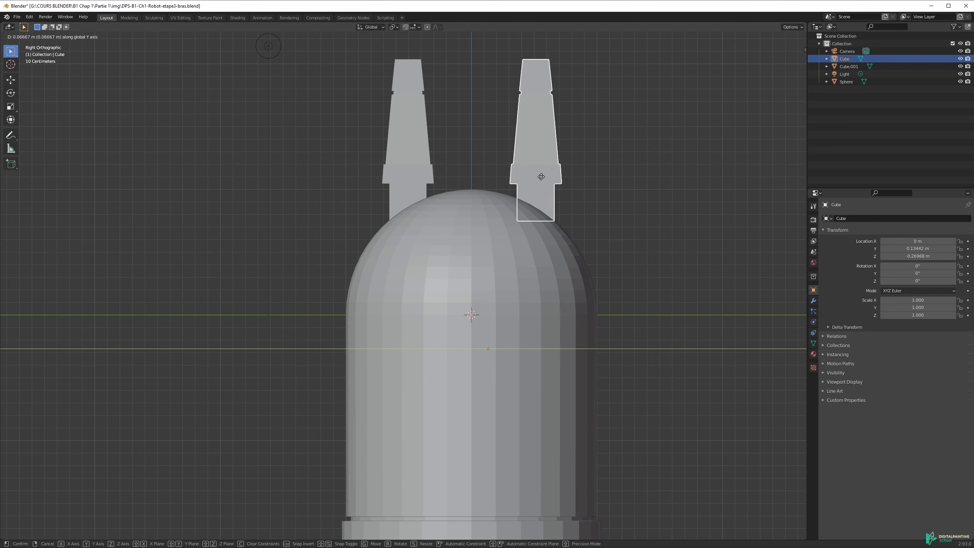
left_click(536, 177)
Tilt the duplicated ear outward by about 43.7° around X and move it back against the side of the dome.
left_click(394, 138)
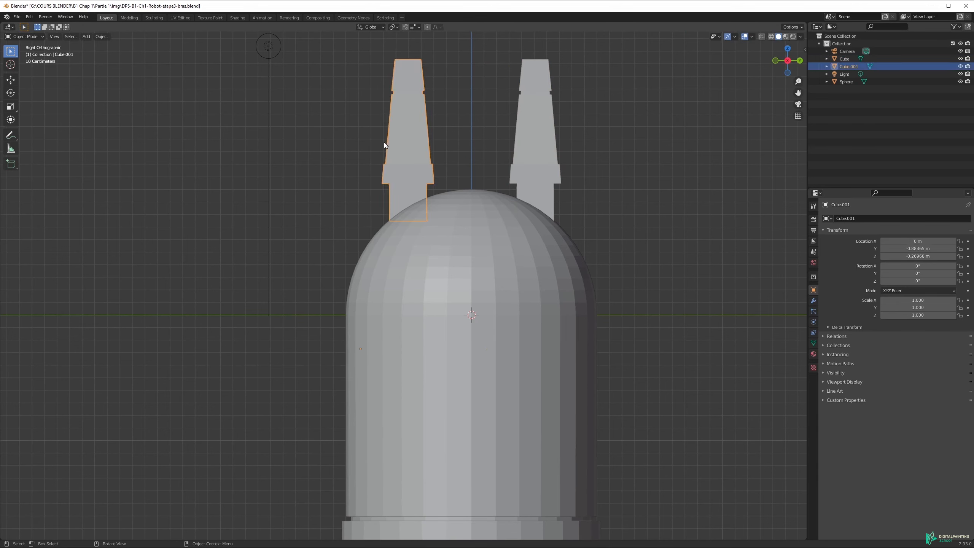
key("r")
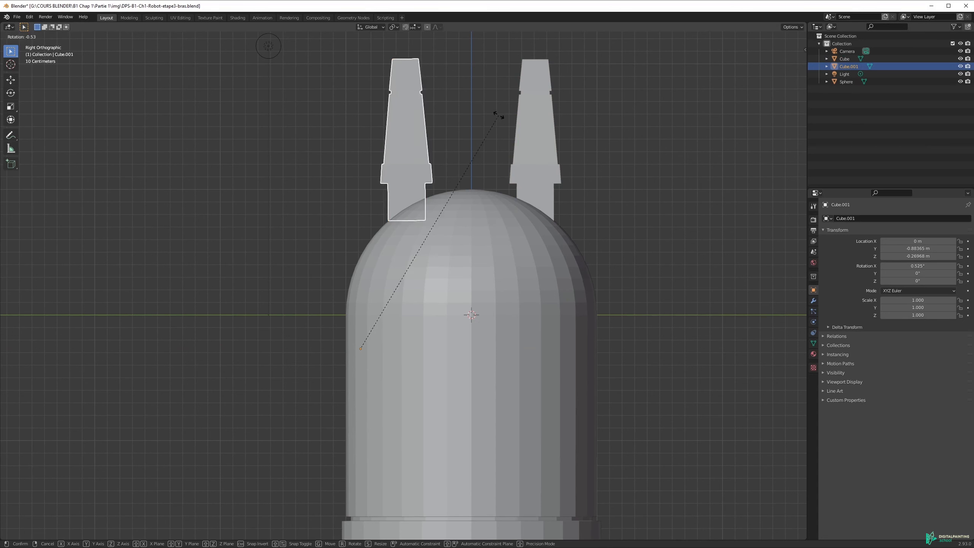
left_click(395, 73)
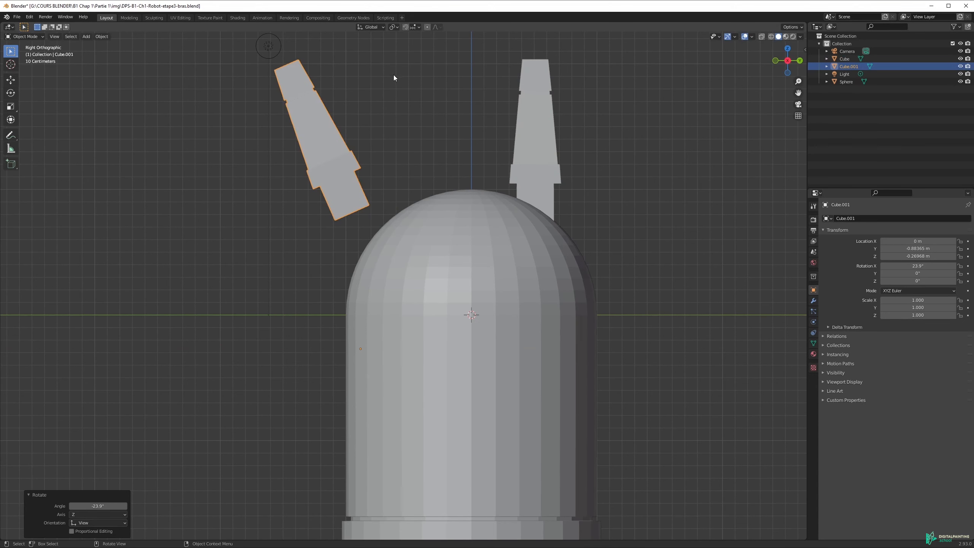
key("r")
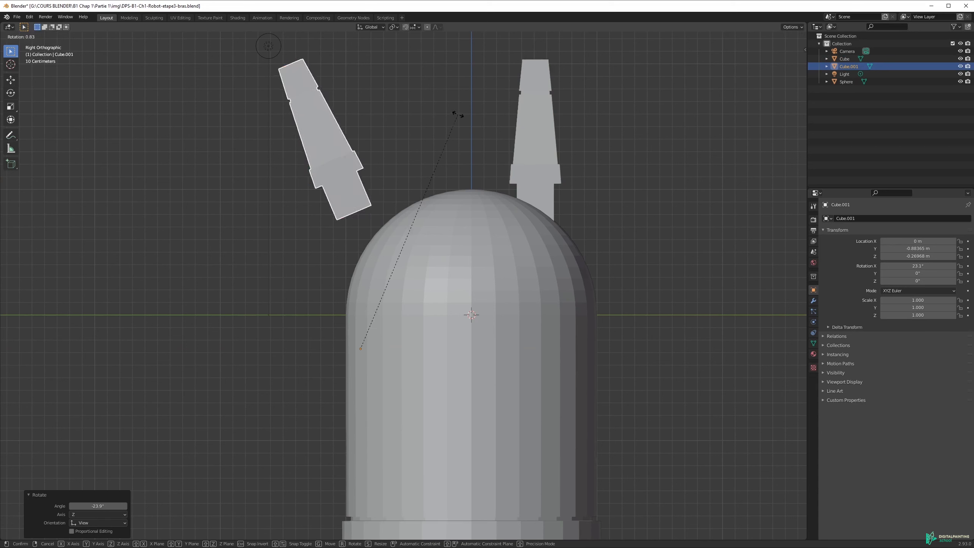
left_click(370, 77)
key("g")
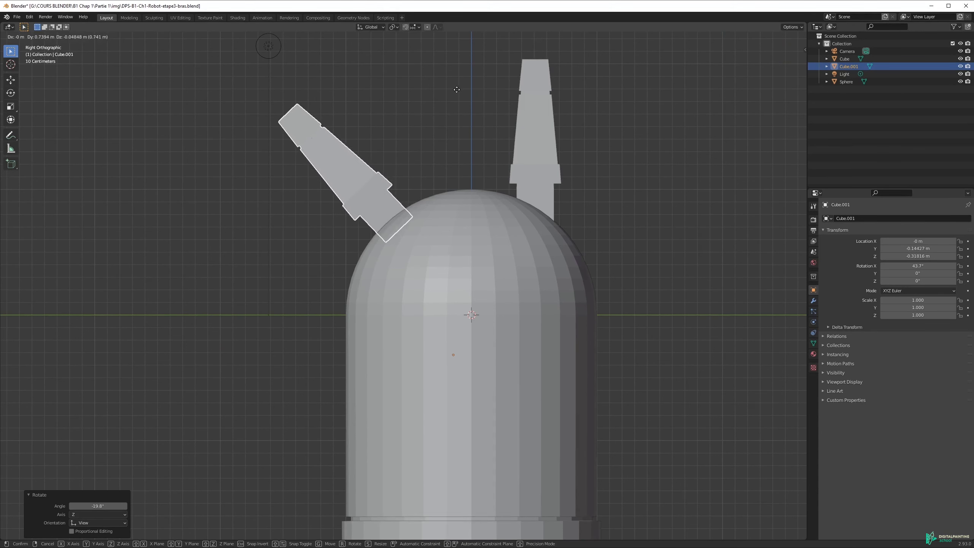
left_click(460, 90)
Tilt the original ear outward by about 7.3° around X and seat its base in the dome.
left_click(536, 93)
key("r")
left_click(648, 98)
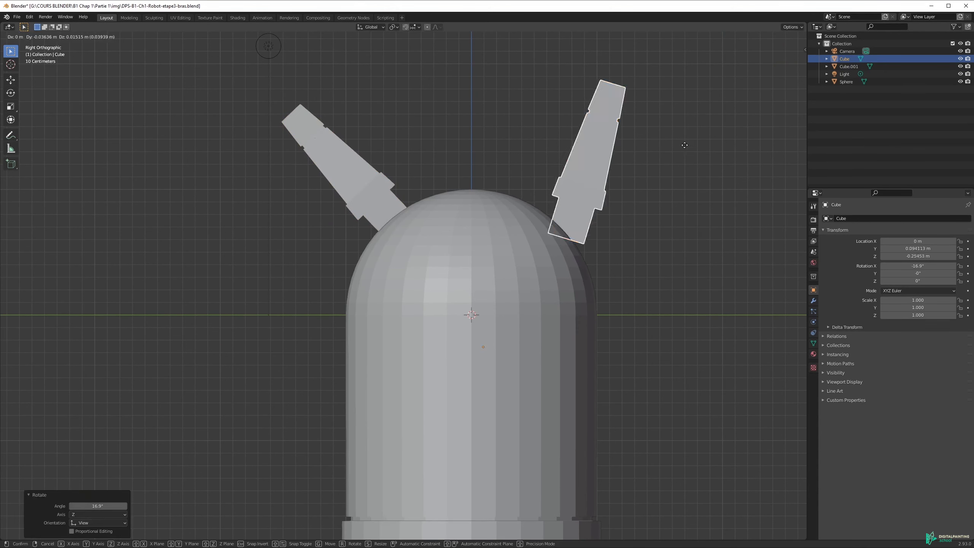
key("g")
left_click(654, 120)
key("r")
left_click(623, 78)
key("g")
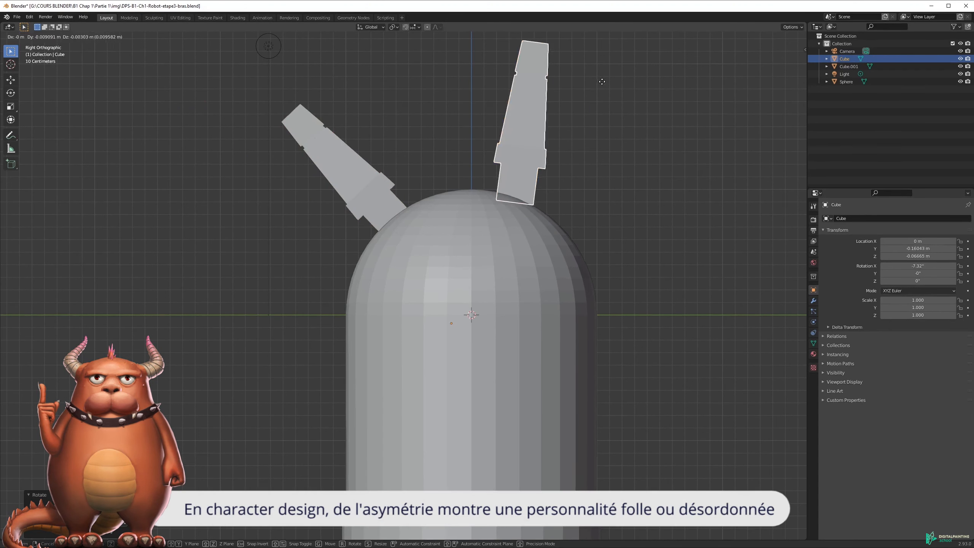
left_click(528, 142)
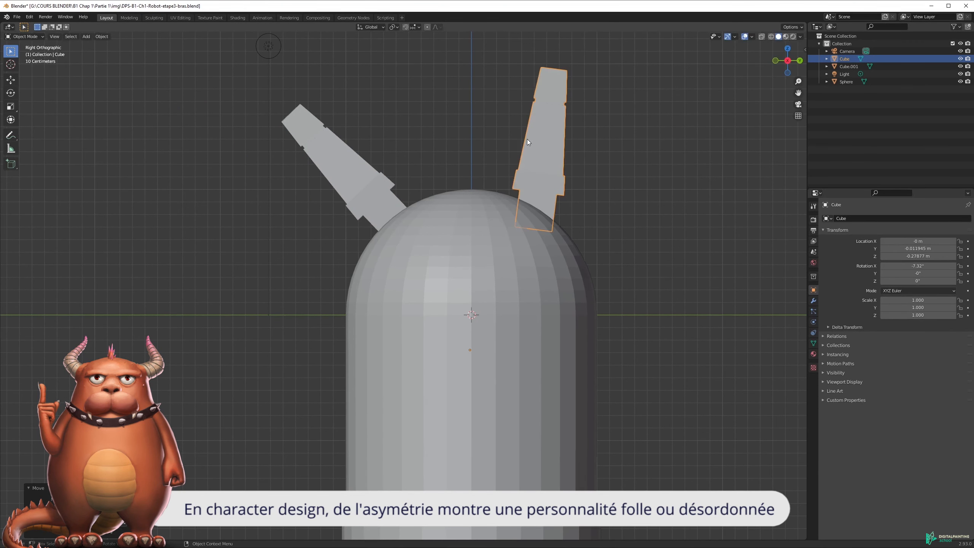
Sink the duplicated, strongly tilted ear slightly deeper into the dome and deselect it.
left_click(364, 175)
key("g")
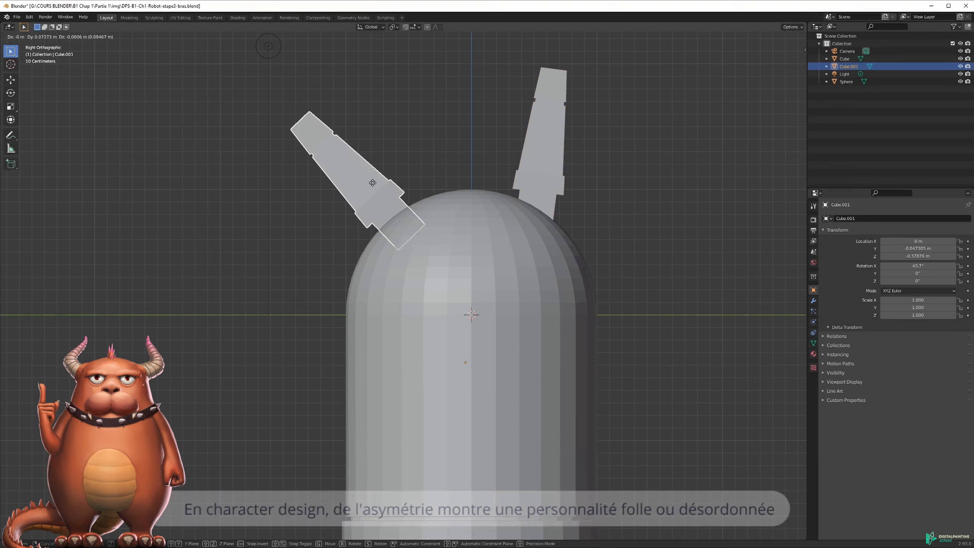
left_click(373, 183)
left_click(631, 137)
scroll(548, 156, "down", 1)
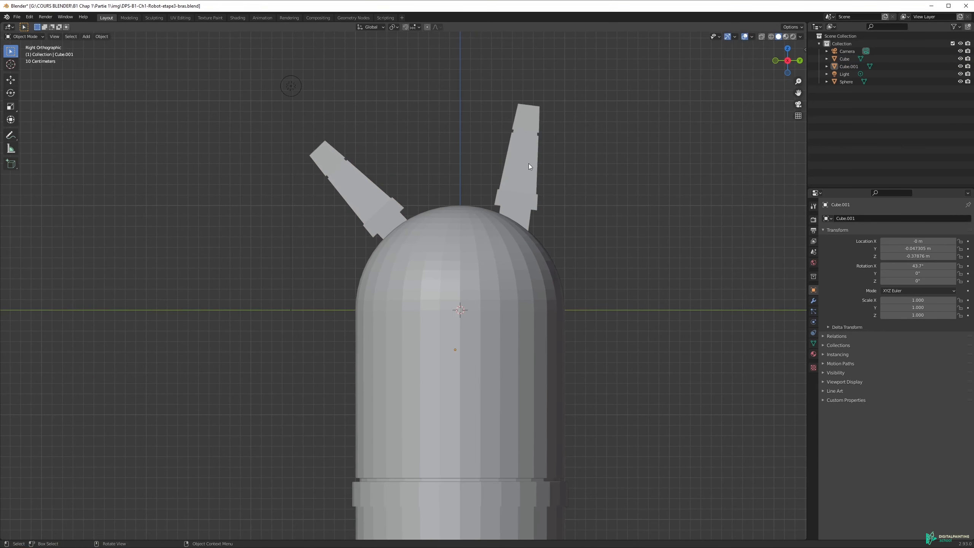
Try moving the tip of the ears' shared mesh in Edit Mode, cancel the move and return to Object Mode.
key("Tab")
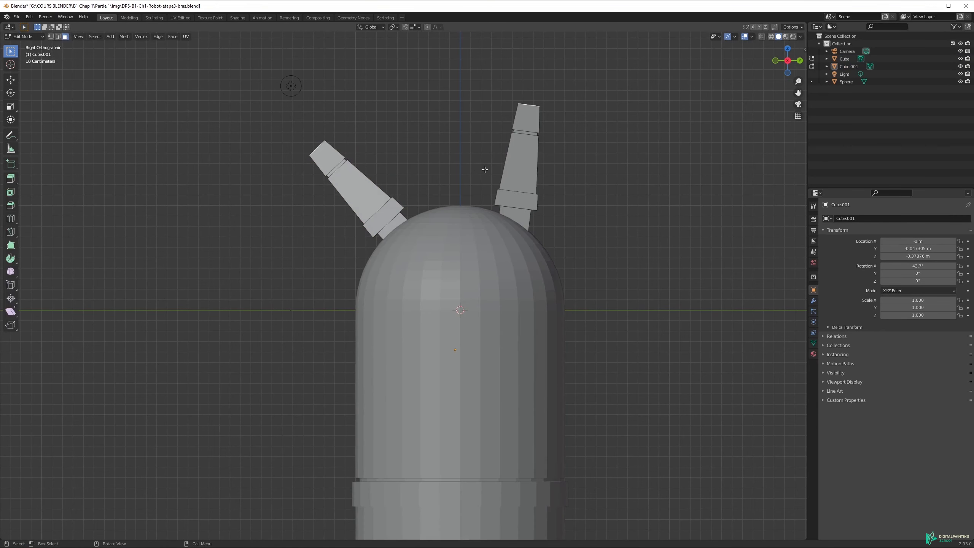
middle_click_drag(382, 147, 361, 149)
key("g")
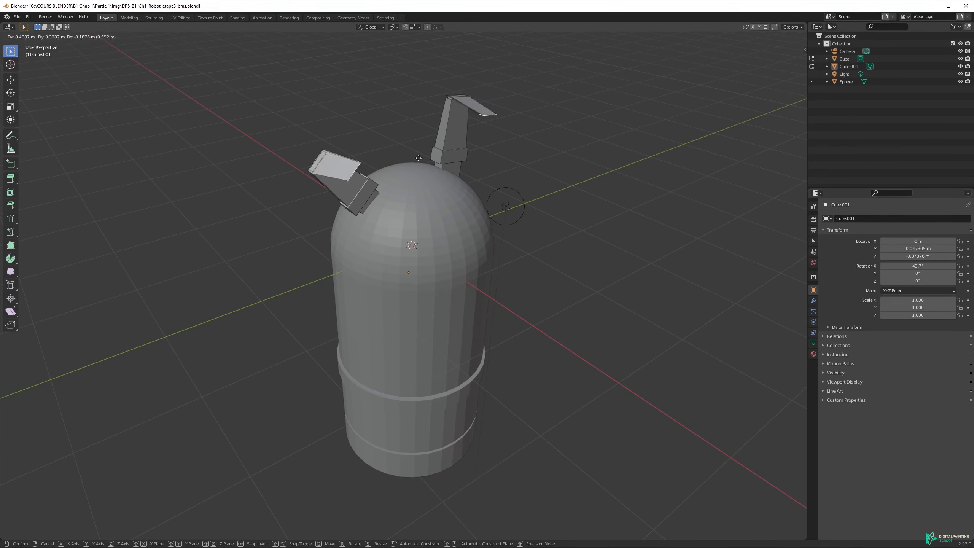
right_click(279, 112)
key("Tab")
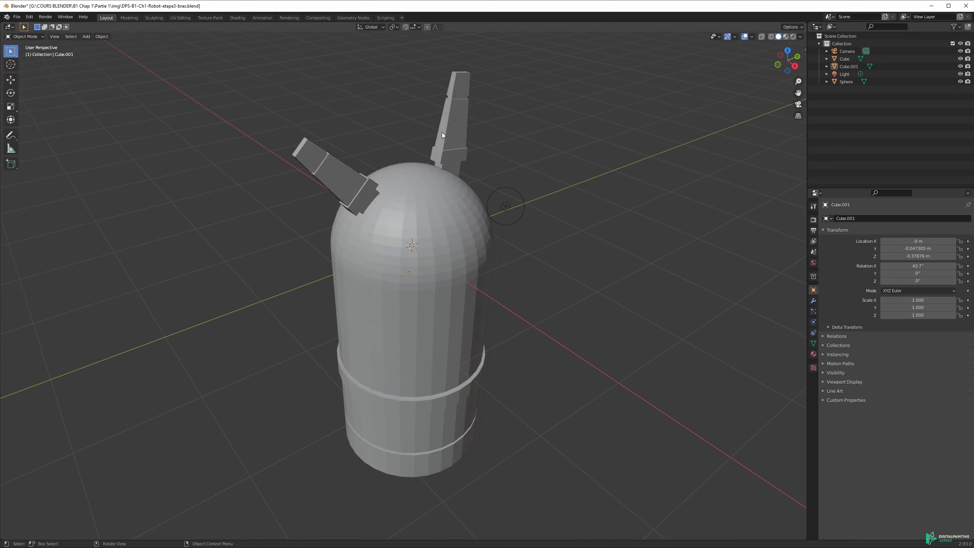
Enable the Screencast Keys display in the 3D viewport and hide its settings again.
scroll(462, 172, "down", 2)
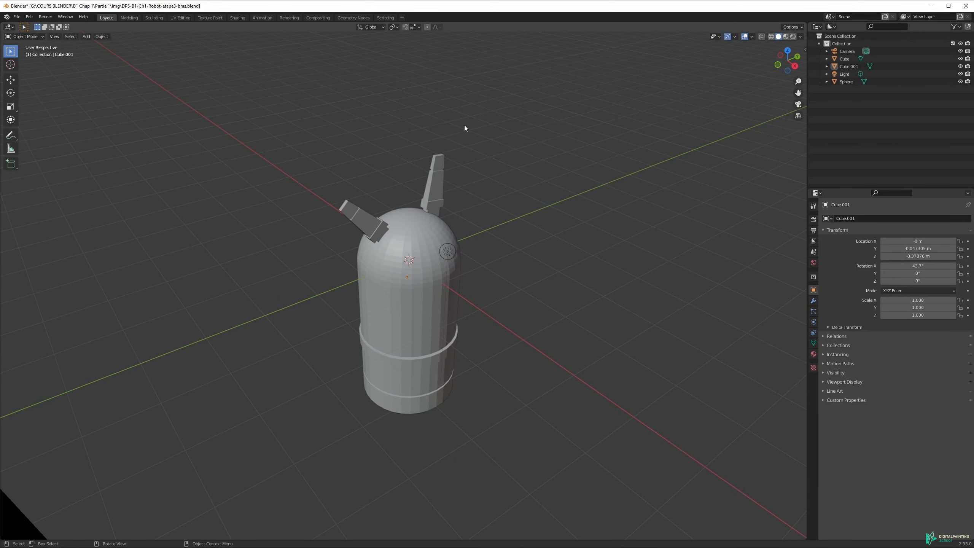
middle_click_drag(480, 240, 452, 140)
middle_click_drag(441, 187, 459, 202)
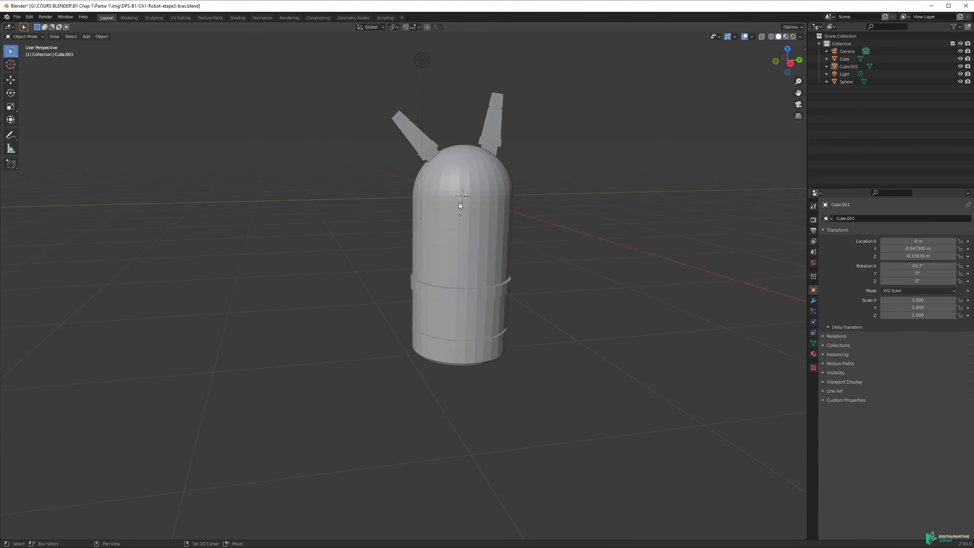
scroll(460, 215, "up", 2)
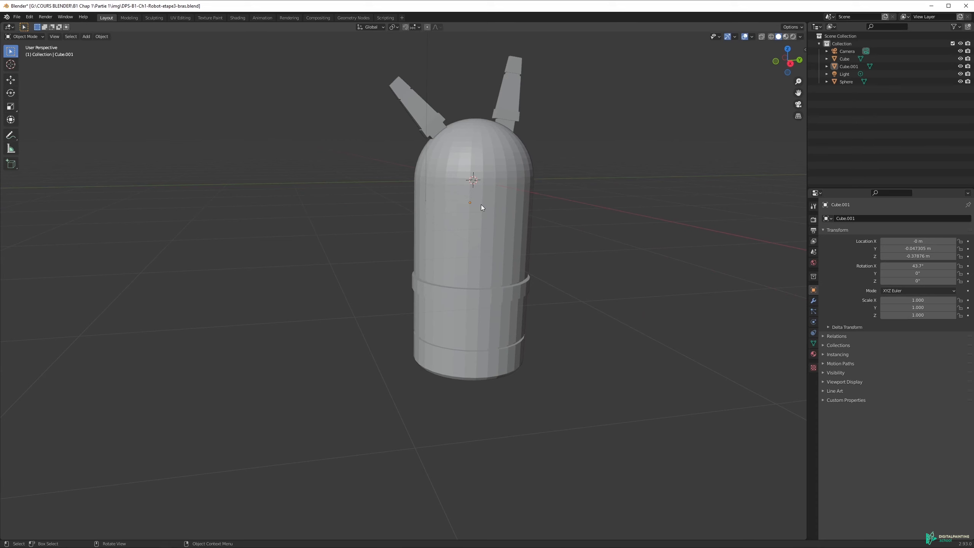
key("shift+a")
mouse_move(482, 192)
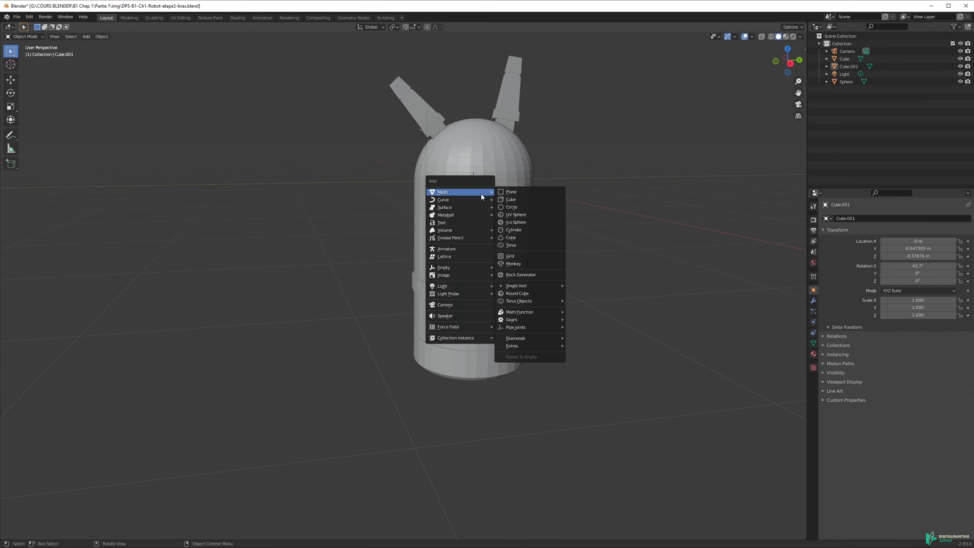
key("n")
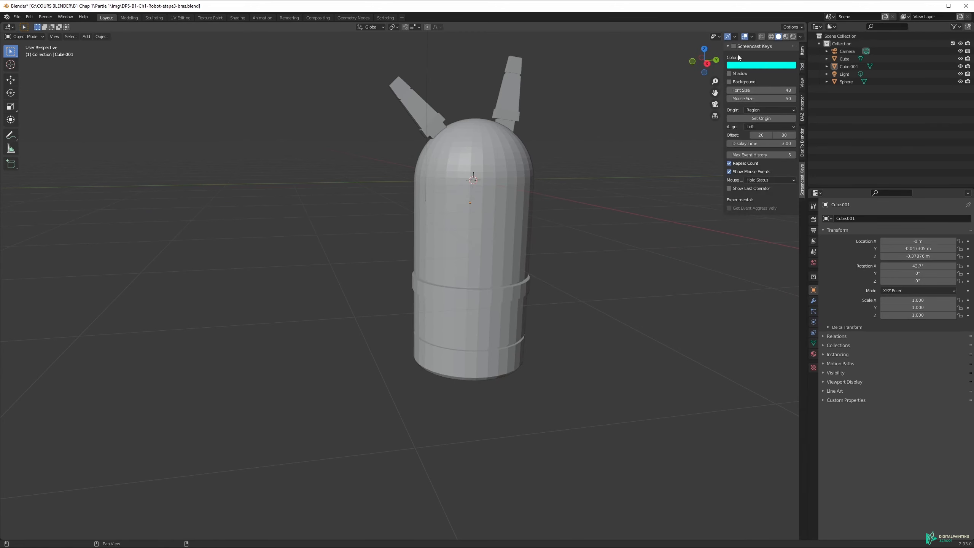
key("n")
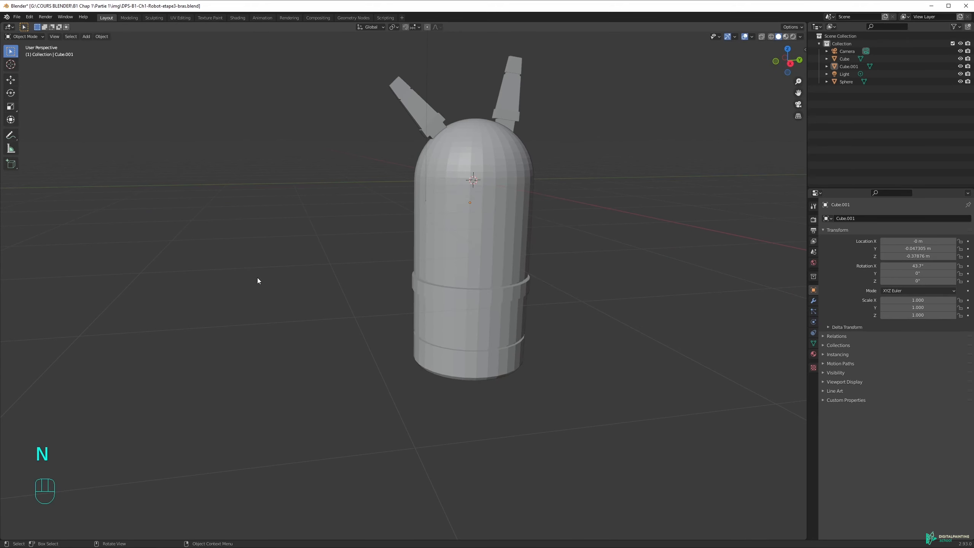
Add a cylinder mesh with 32 vertices, 1 m radius and 2 m depth at the world origin, and save the file.
key("shift+a")
mouse_move(267, 273)
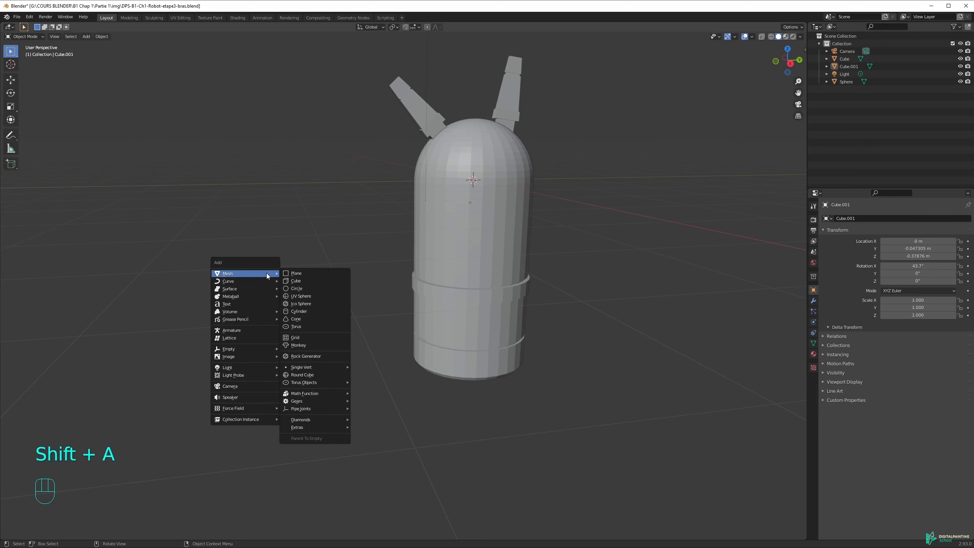
left_click(306, 312)
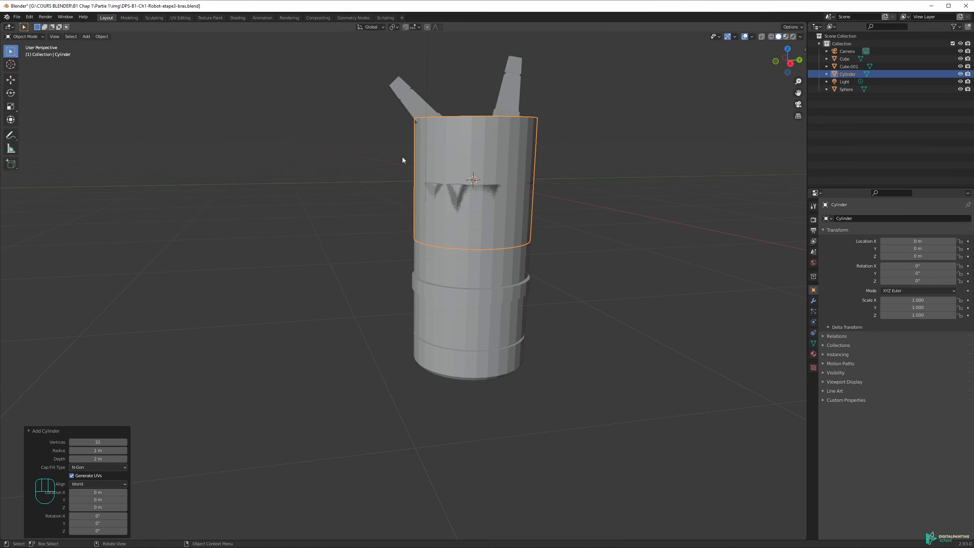
middle_click_drag(483, 165, 460, 166)
key("ctrl+s")
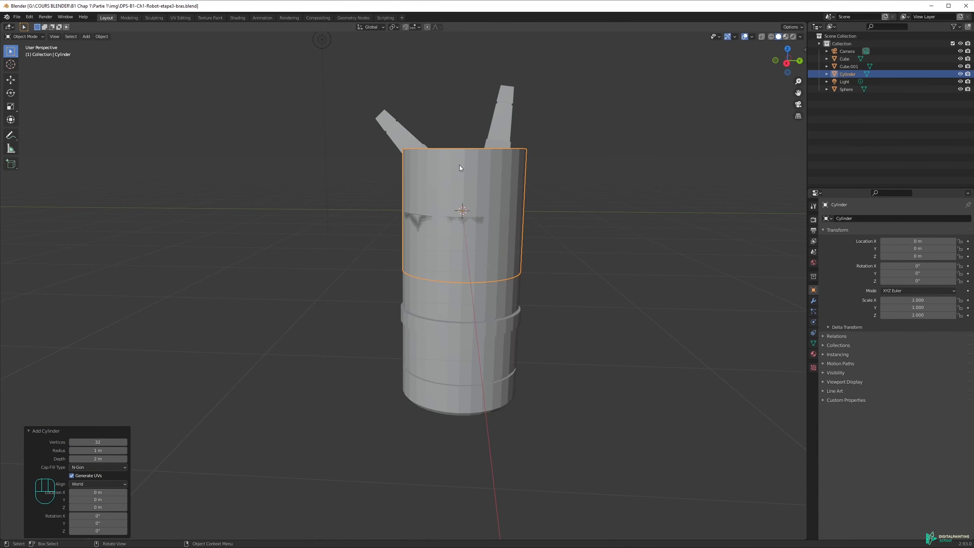
middle_click_drag(461, 169, 470, 174)
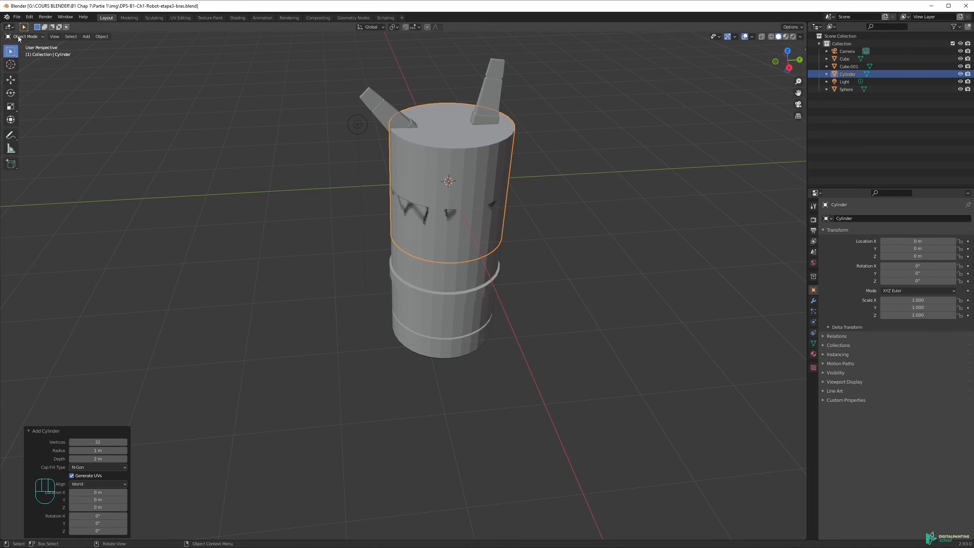
Try scaling the cylinder in Object Mode and again in Edit Mode, cancelling both and returning to Object Mode.
key("s")
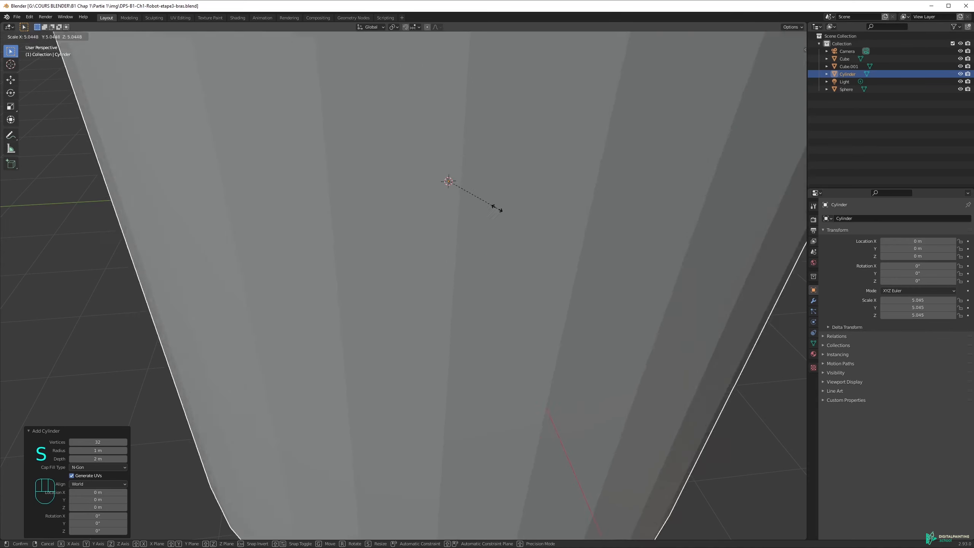
right_click(460, 233)
key("Tab")
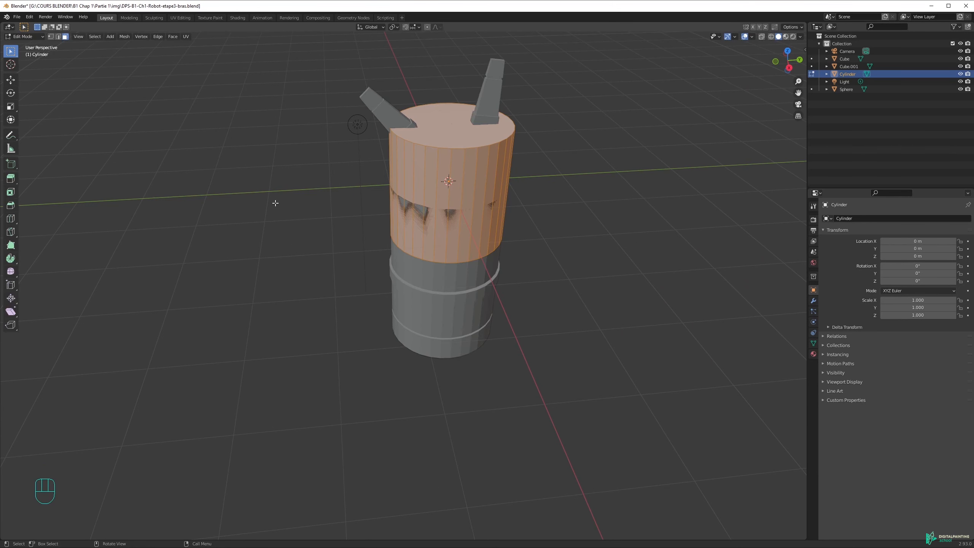
key("s")
right_click(149, 127)
key("Tab")
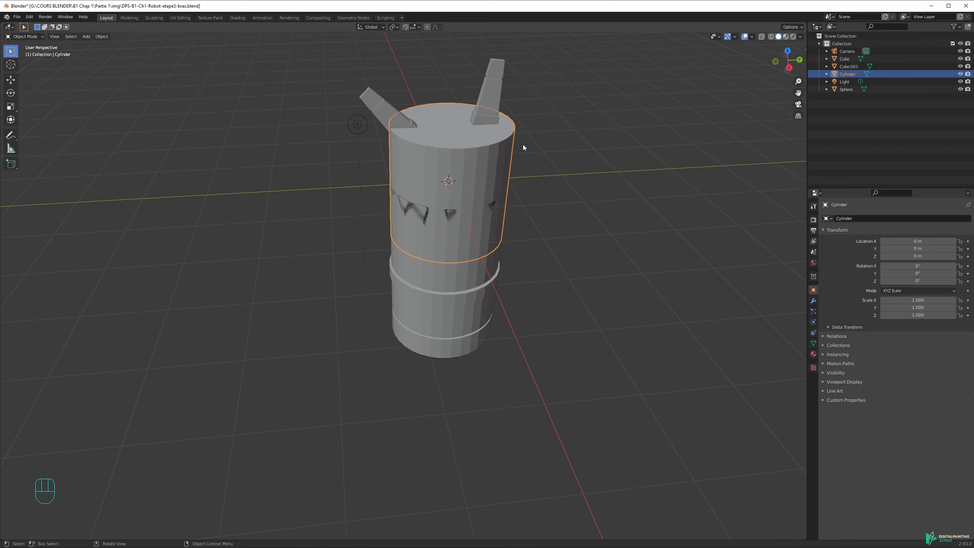
Display the cylinder's item transform and dimension values in the 3D viewport.
key("n")
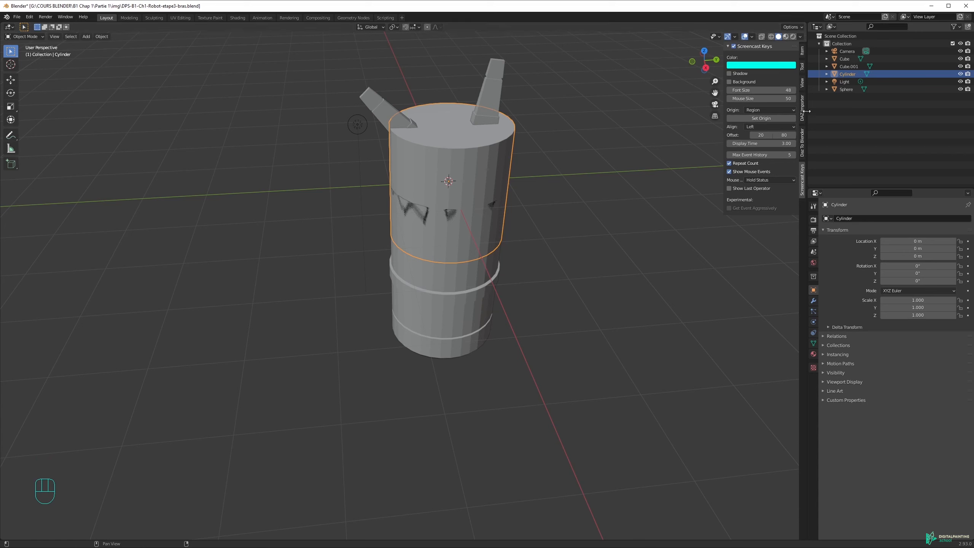
left_click(802, 53)
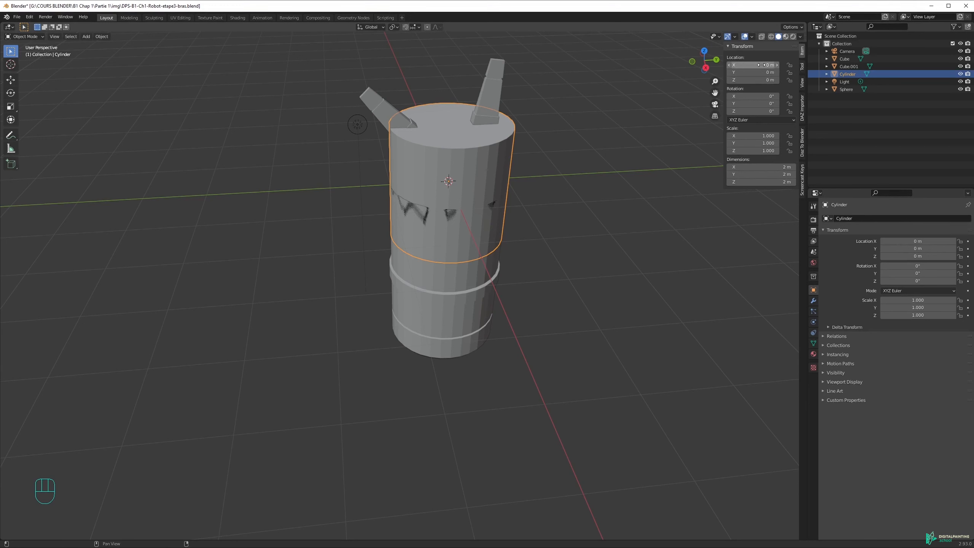
middle_click_drag(444, 190, 460, 193)
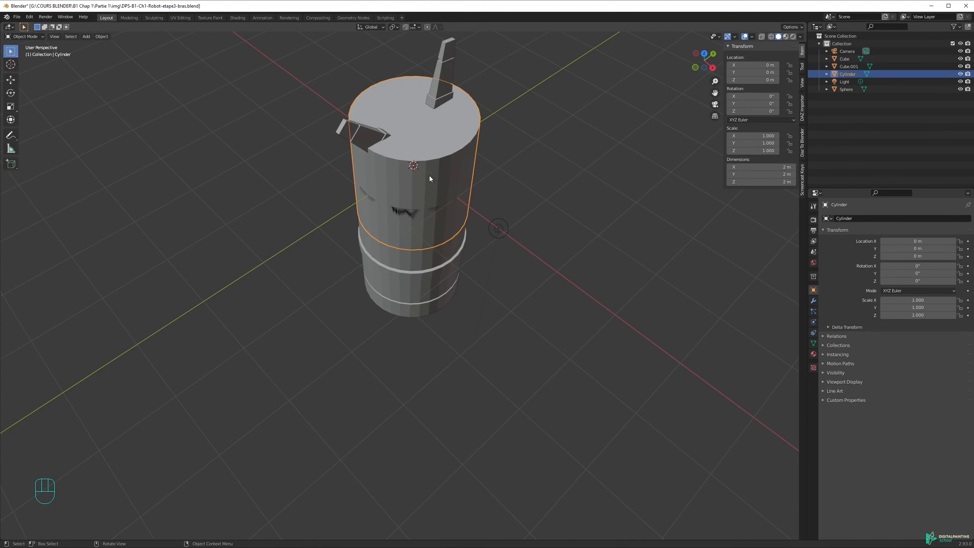
middle_click_drag(430, 176, 456, 169)
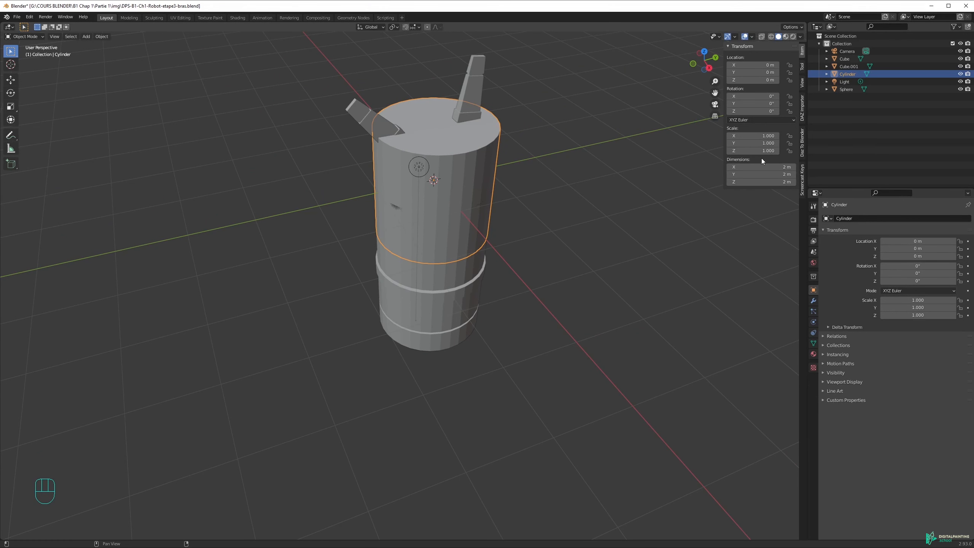
Try scaling the cylinder to about 2.14, rotating and moving it in Object Mode, and undo all three transforms.
key("s")
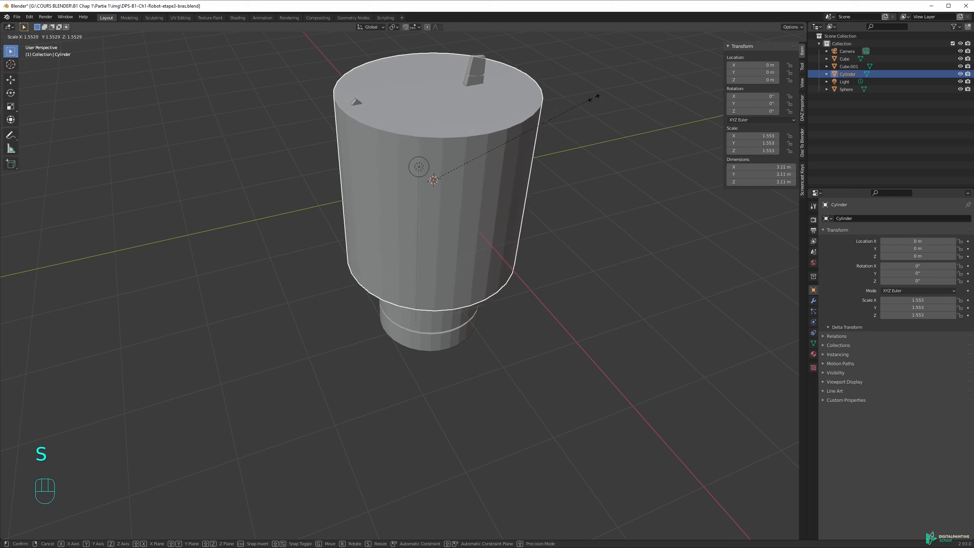
left_click(647, 60)
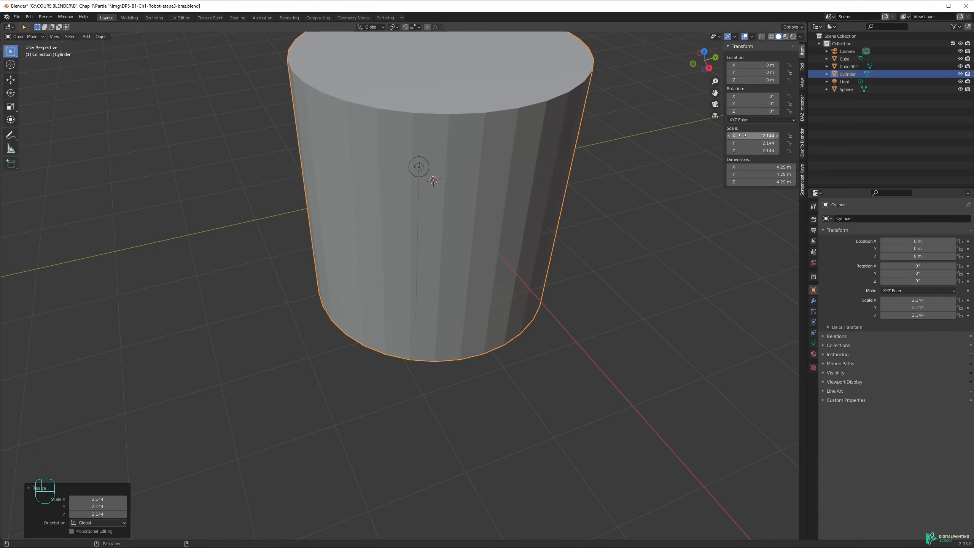
key("r")
left_click(468, 81)
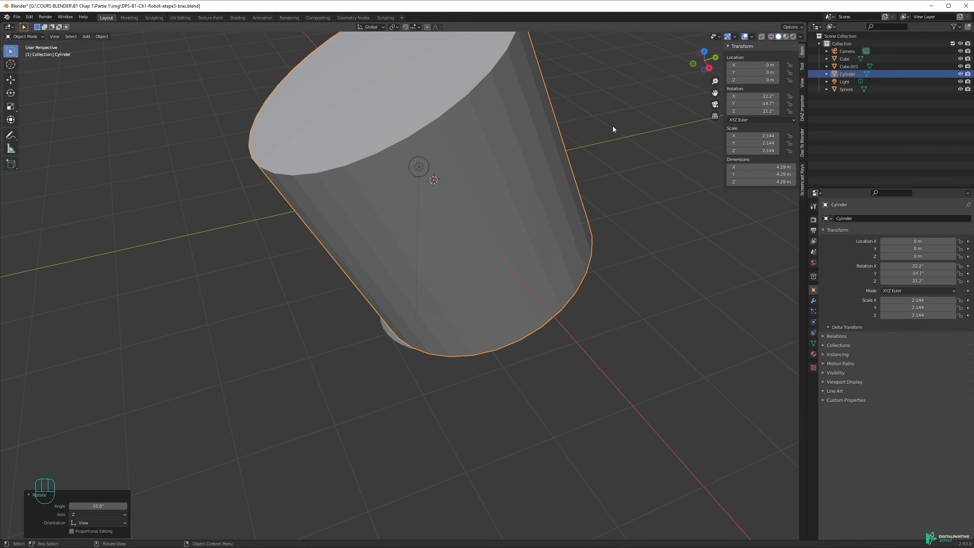
key("g")
left_click(533, 147)
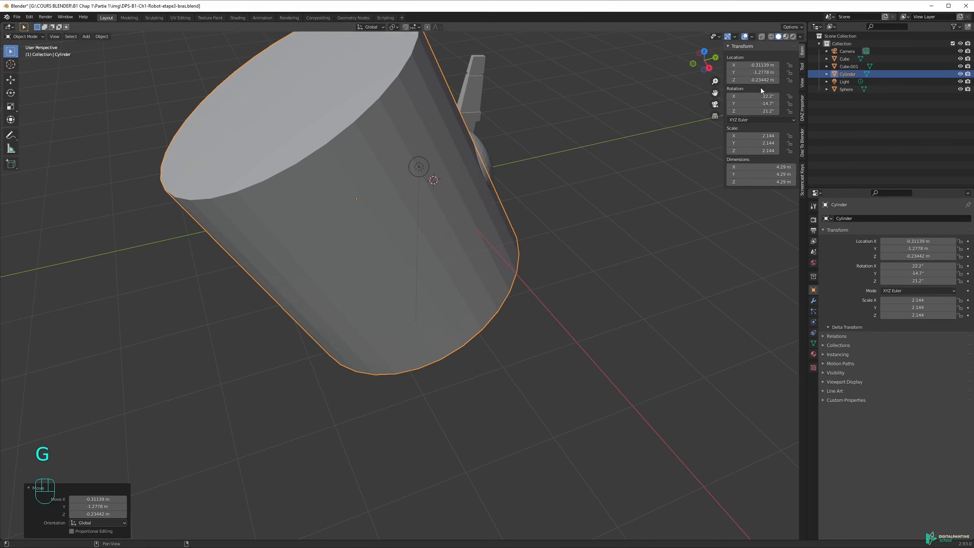
key("ctrl+z")
key("ctrl+z")
key("ctrl+z")
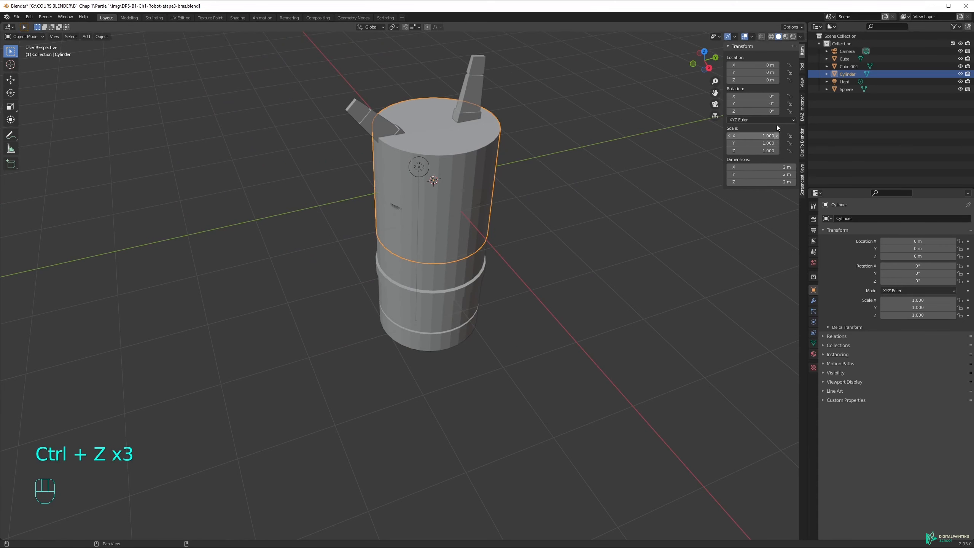
Try scaling, rotating and moving the cylinder's whole mesh away from the robot in Edit Mode, and return to Object Mode.
key("Tab")
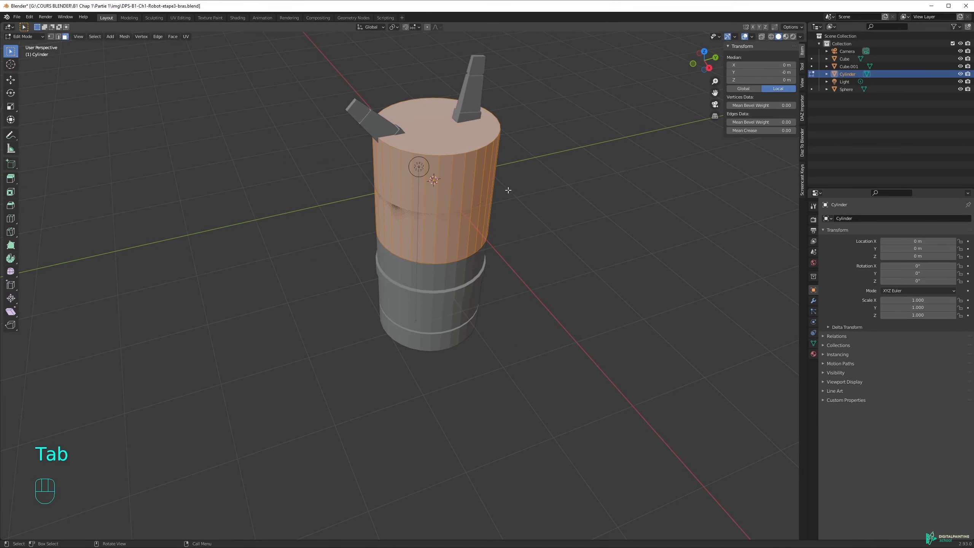
middle_click_drag(496, 166, 500, 176, "shift")
key("s")
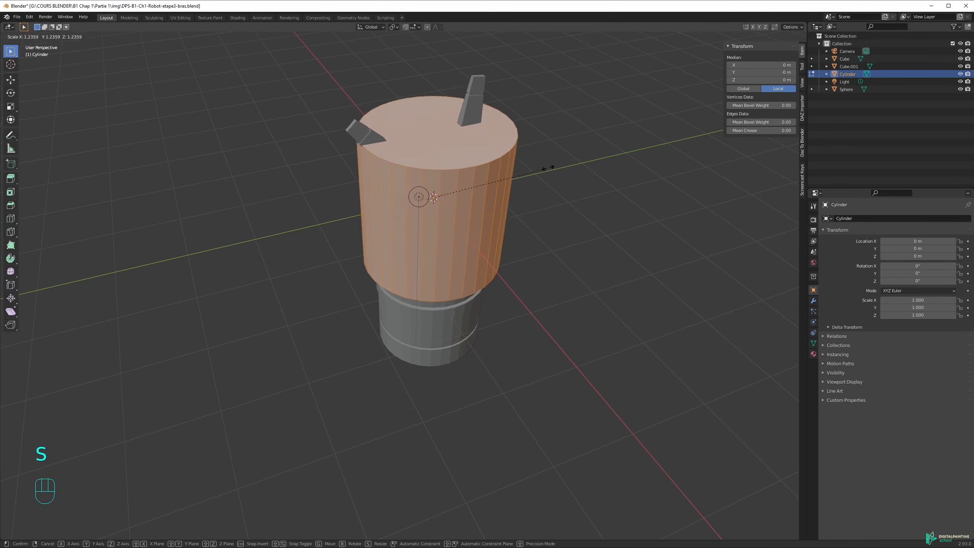
left_click(604, 156)
key("r")
left_click(537, 135)
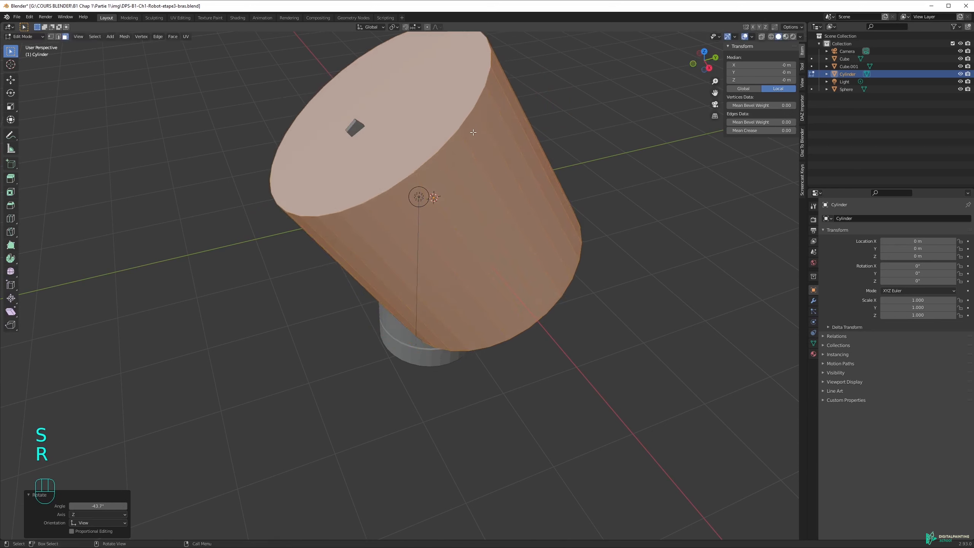
key("g")
left_click(548, 136)
key("Tab")
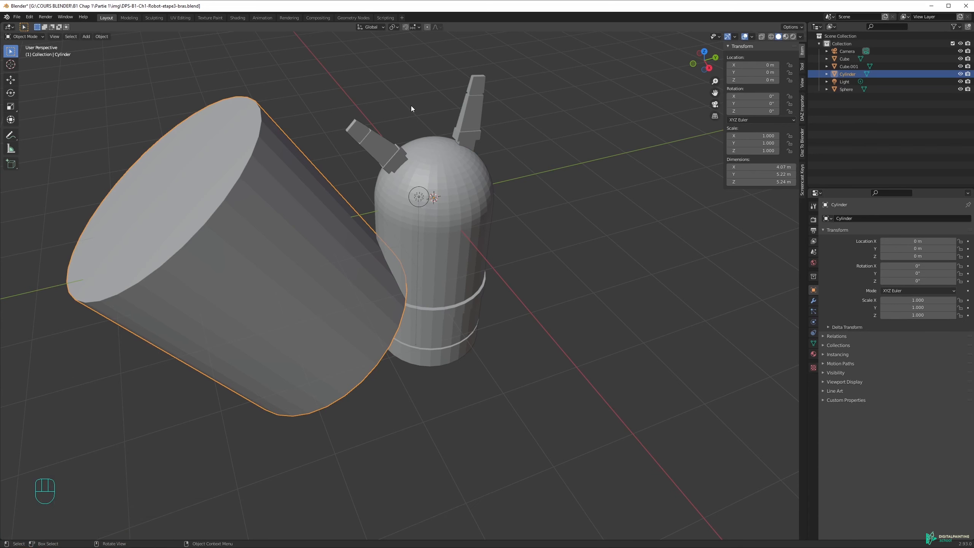
Open the cylinder's modifier settings, undo the Edit Mode scaling, rotation and move, and return to Object Mode.
left_click(814, 302)
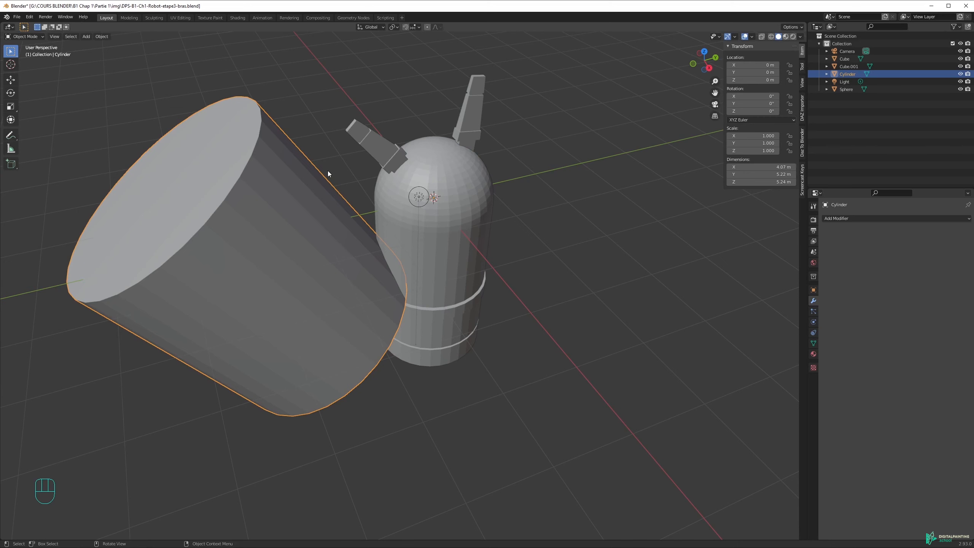
key("ctrl+z")
key("ctrl+z")
key("ctrl+z")
key("ctrl+z")
key("Tab")
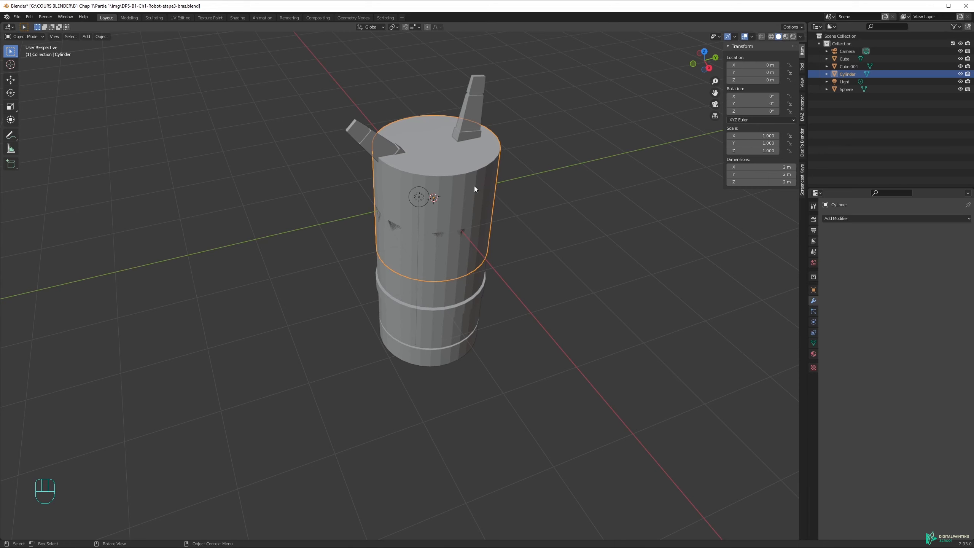
Add a Mirror modifier to the cylinder.
middle_click_drag(486, 188, 519, 184)
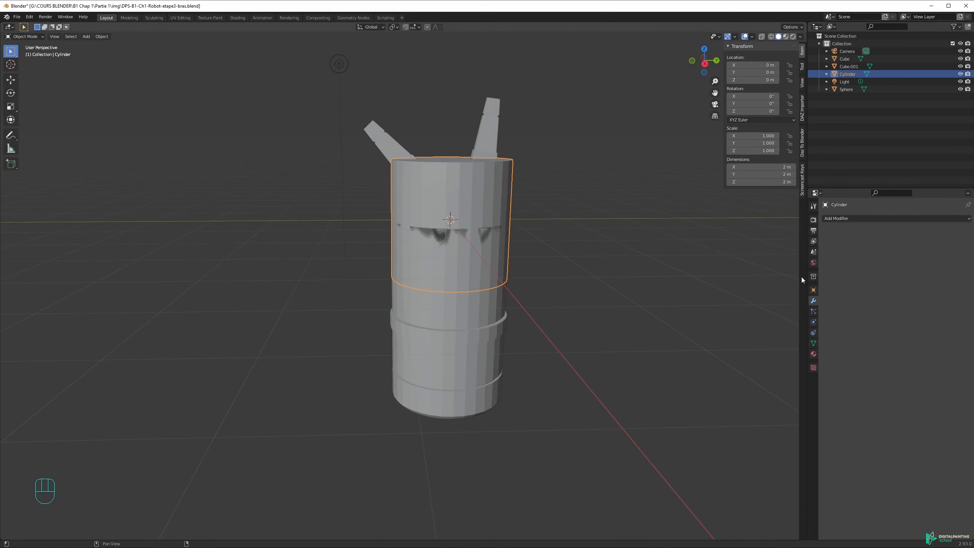
left_click(844, 218)
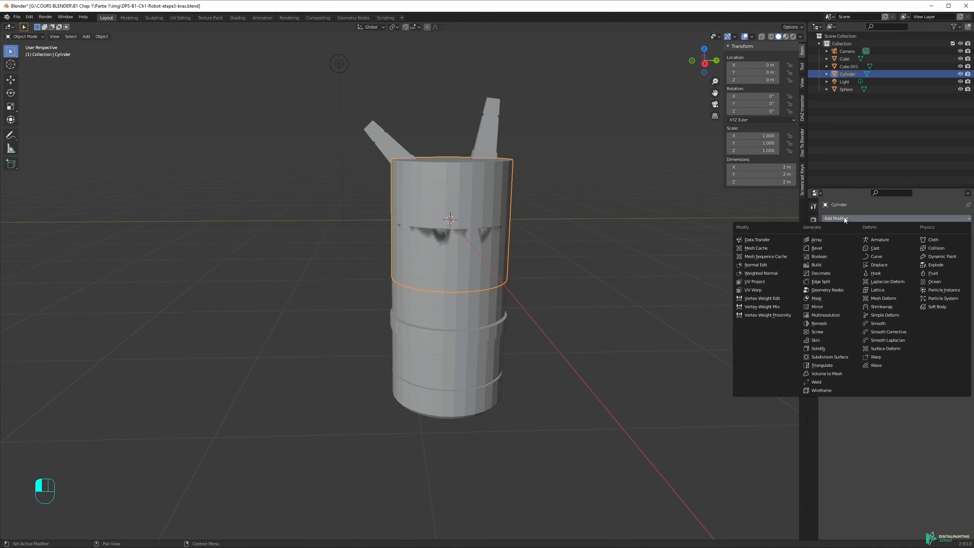
left_click(817, 307)
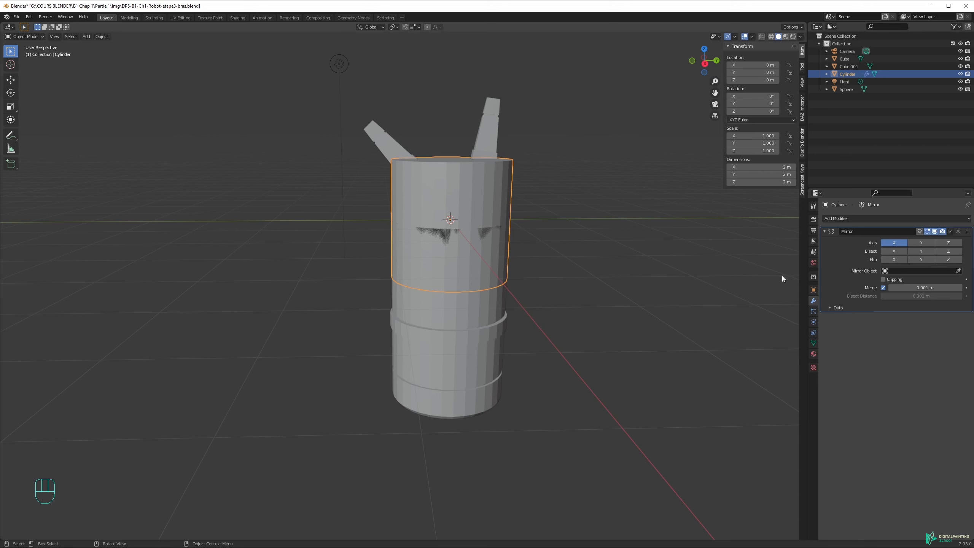
Set the Mirror modifier to mirror along the Y axis only, with X and Z switched off.
middle_click_drag(497, 220, 527, 259)
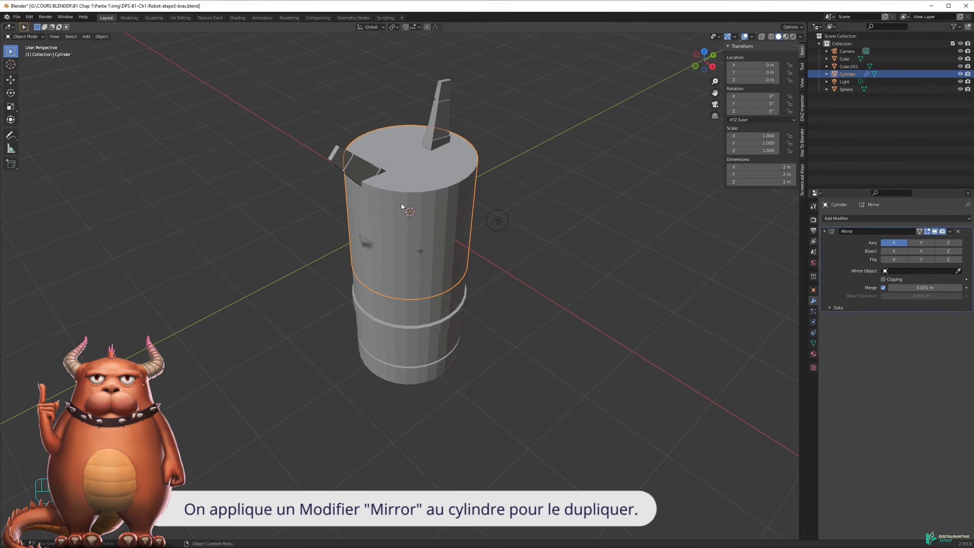
middle_click_drag(442, 240, 446, 224)
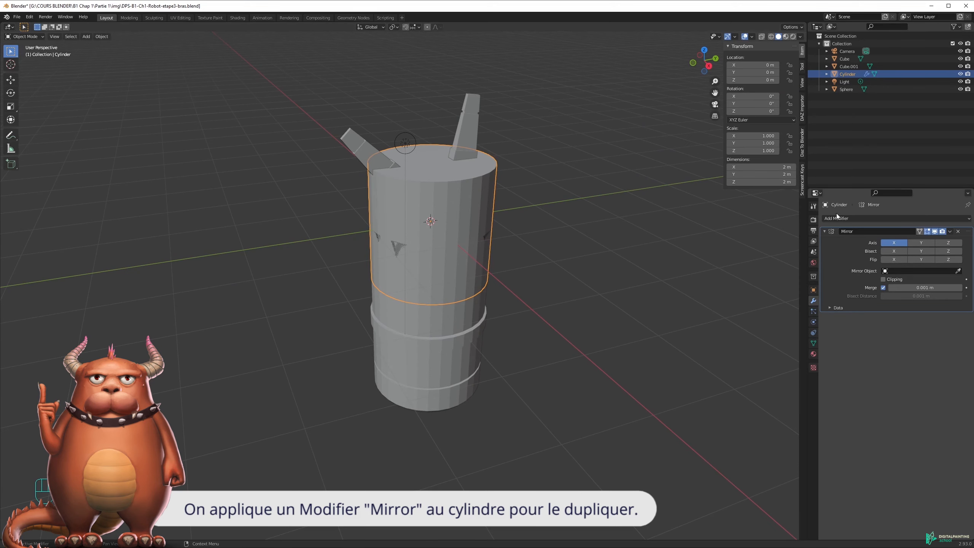
mouse_move(427, 230)
middle_mouse_down()
mouse_move(437, 221)
mouse_move(429, 233)
middle_mouse_up()
left_click(926, 243)
left_click(947, 243)
left_click(893, 245)
left_click(921, 244)
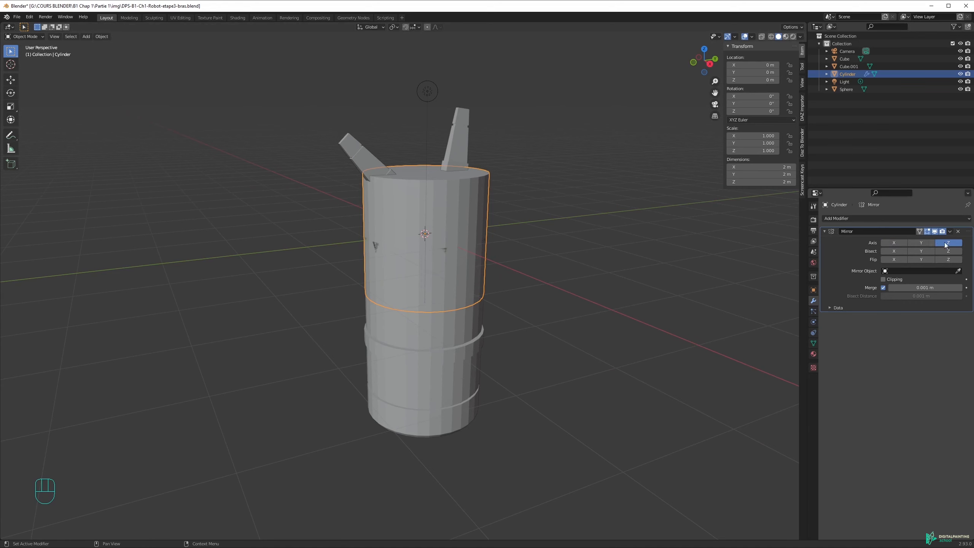
left_click(921, 242)
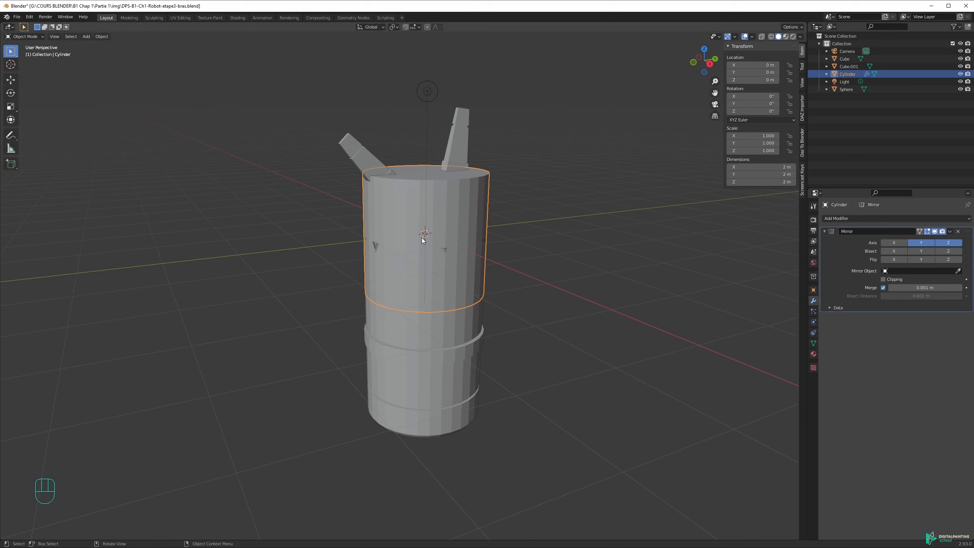
left_click(947, 243)
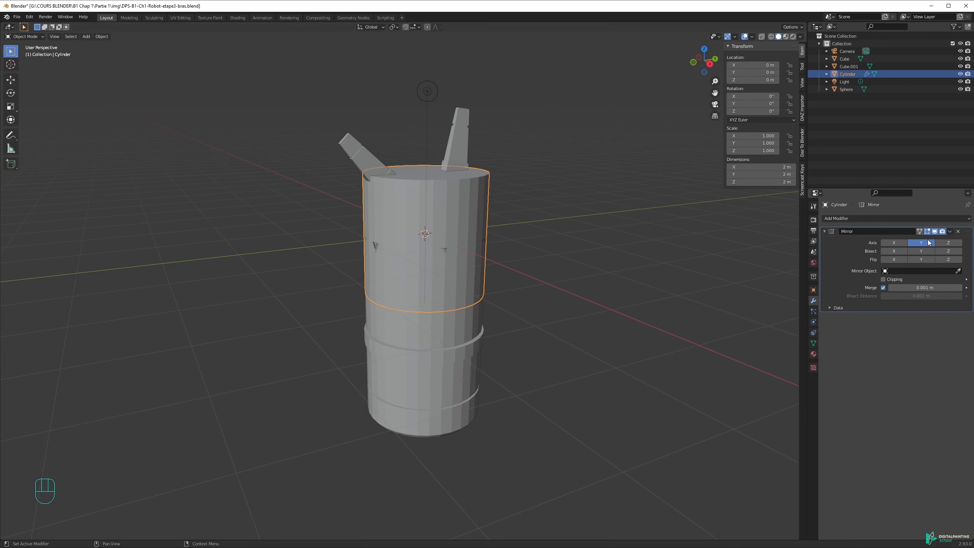
Try moving the mirrored cylinder about 3 m along negative Y in Object Mode, and undo the move.
middle_click_drag(538, 241, 439, 180)
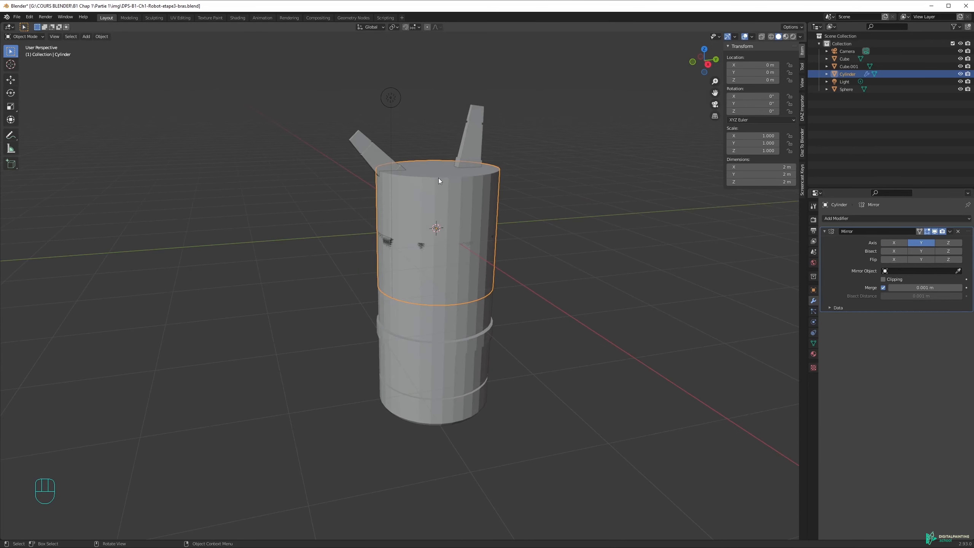
left_click(473, 185)
left_click(478, 173)
key("g")
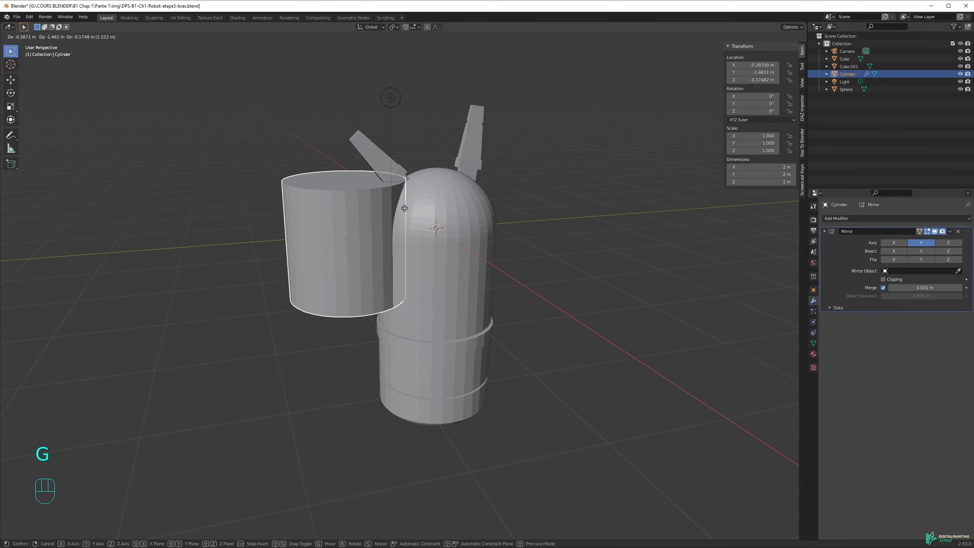
left_click(312, 206)
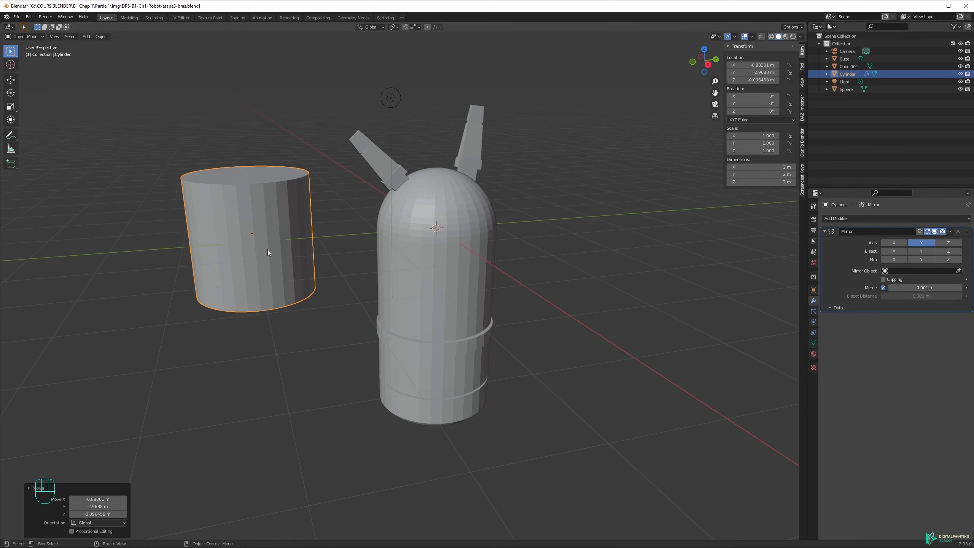
key("ctrl+z")
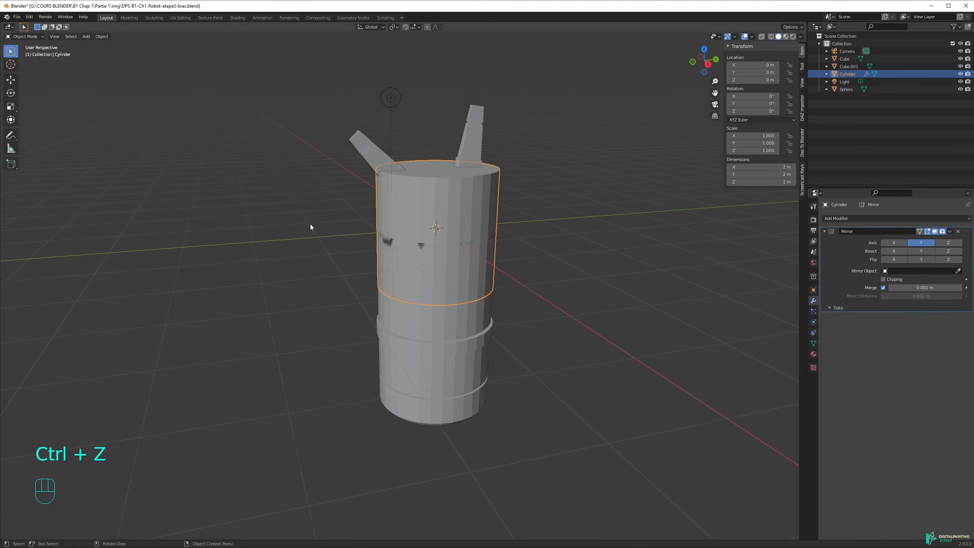
Move the cylinder's mesh away from the body in Edit Mode until the mirrored pair spans about 9.37 m along Y, and return to Object Mode.
key("Tab")
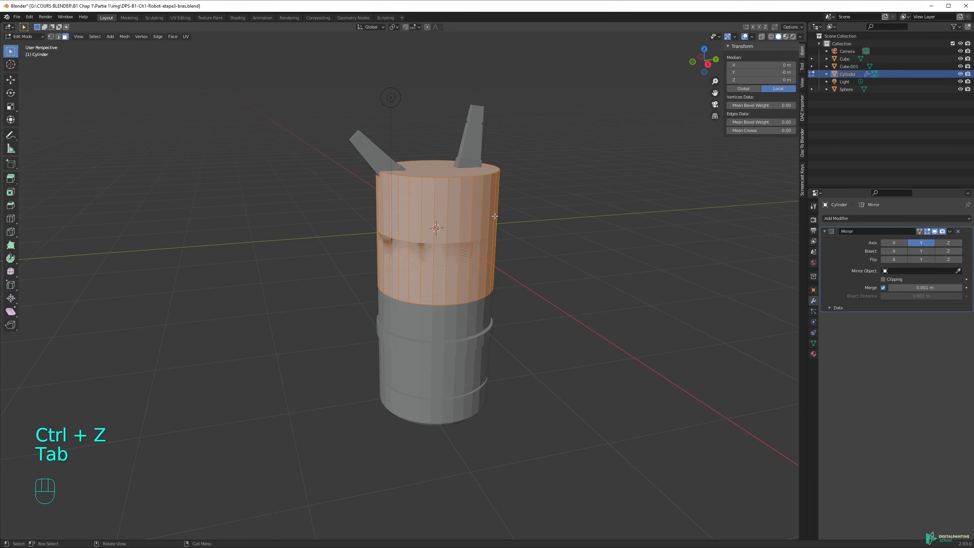
key("g")
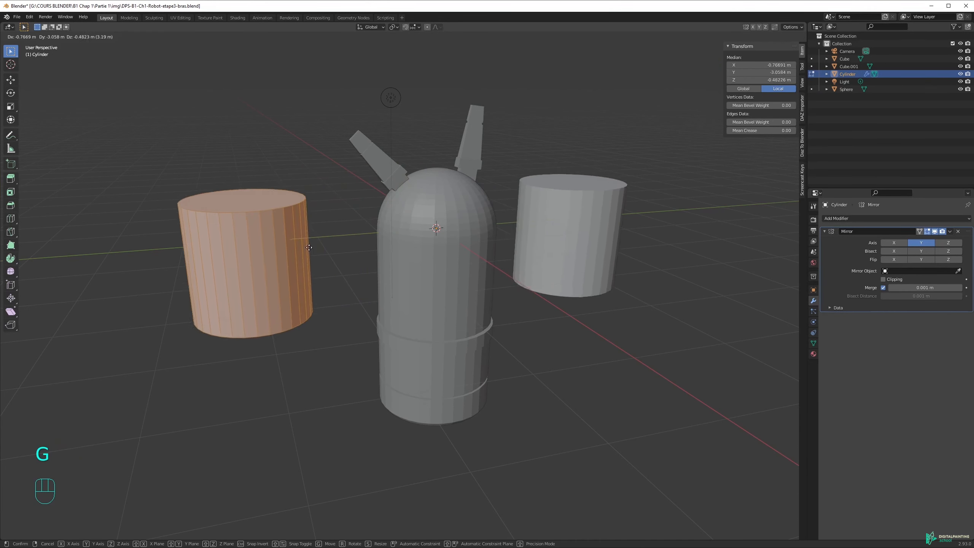
left_click(404, 244)
middle_click_drag(404, 243, 377, 263)
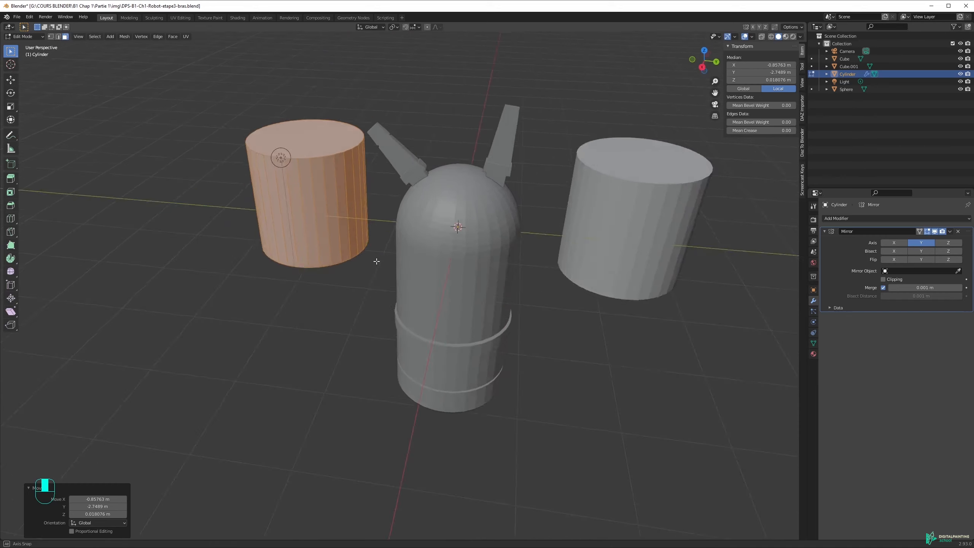
key("g")
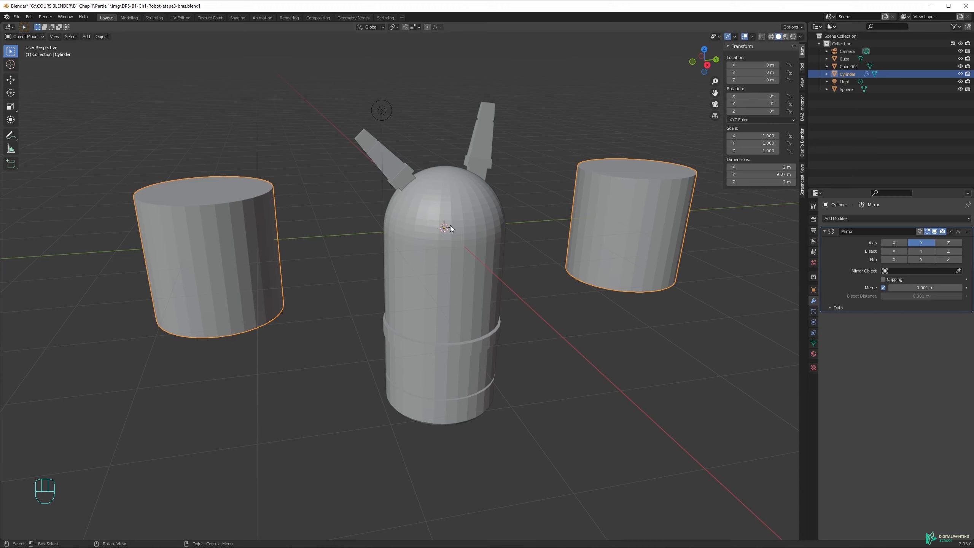
scroll(458, 230, "up", 3)
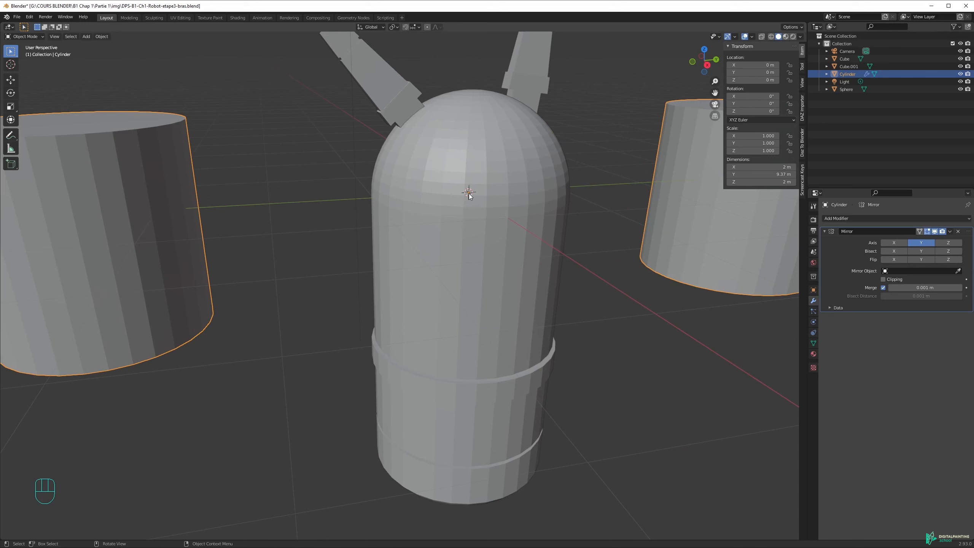
In Edit Mode, move the cylinder's mesh closer to the body, and raise it about 2.03 m along Z.
scroll(469, 195, "down", 2)
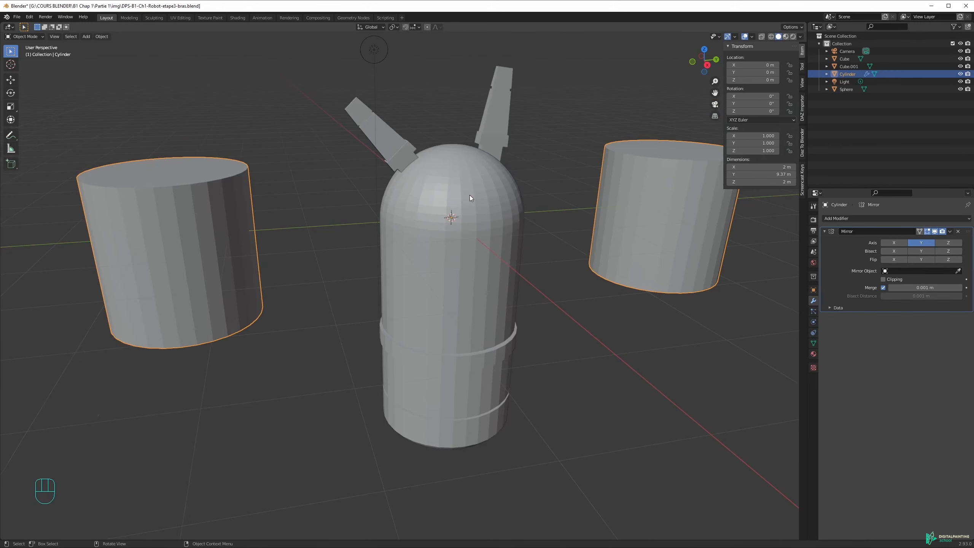
key("Tab")
scroll(155, 235, "down", 2)
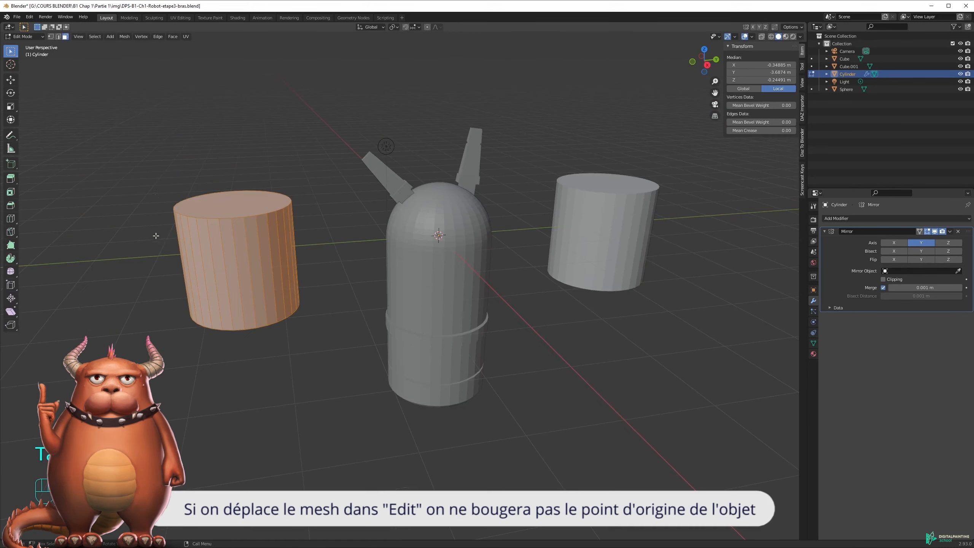
key("g")
left_click(273, 249)
key("g")
key("z")
left_click(286, 140)
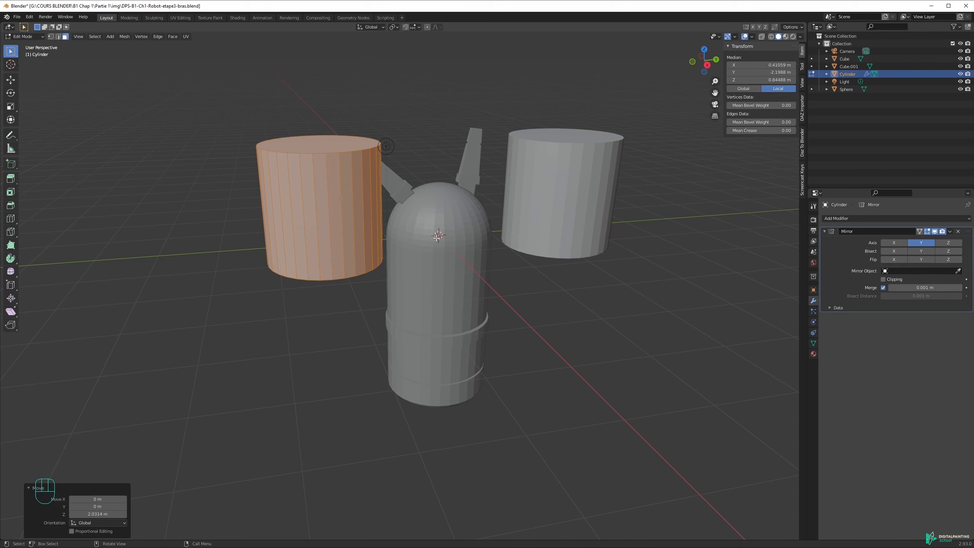
Move the cylinder's mesh from an overhead view until the mirrored pair spans about 6.52 m along Y, and return to Object Mode.
middle_click_drag(440, 234, 483, 244)
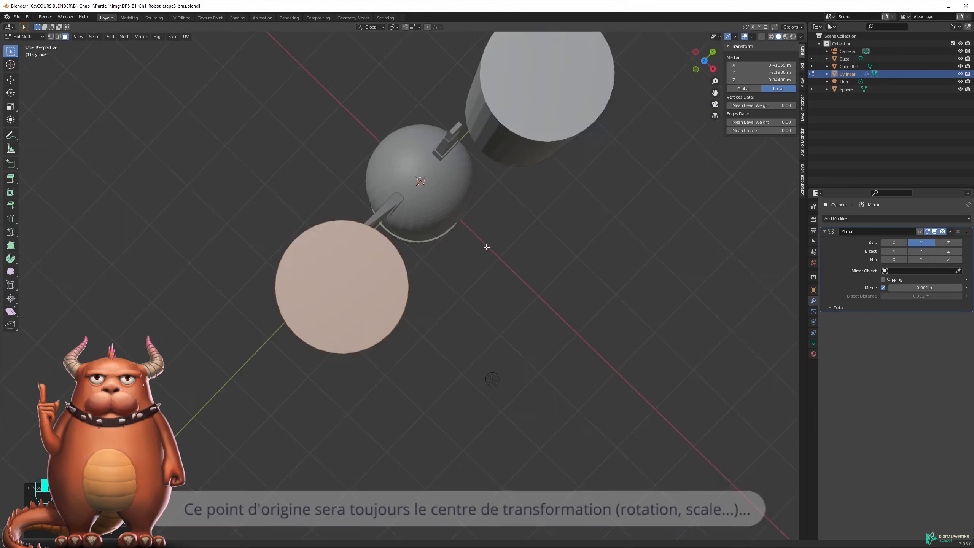
key("g")
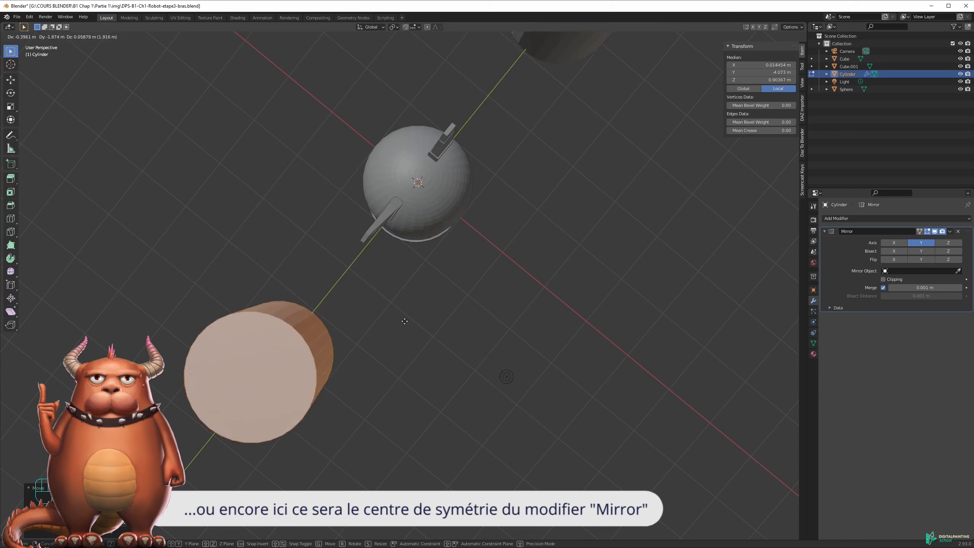
left_click(423, 192)
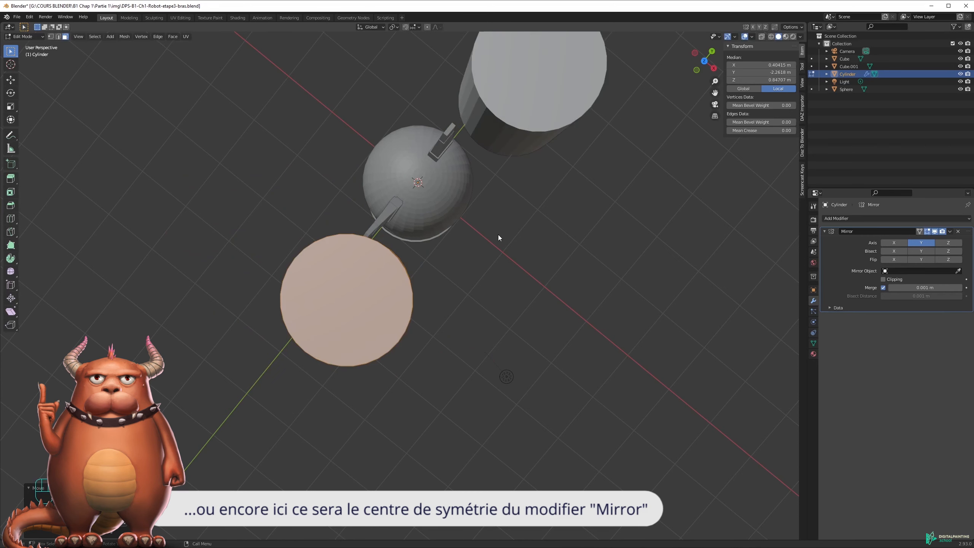
key("Tab")
middle_click_drag(498, 248, 556, 172)
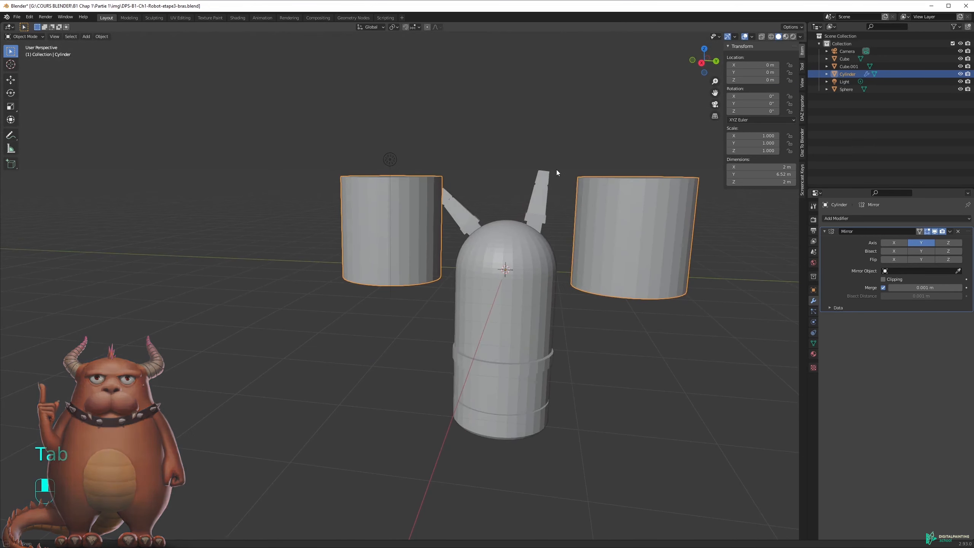
middle_click_drag(469, 220, 499, 227)
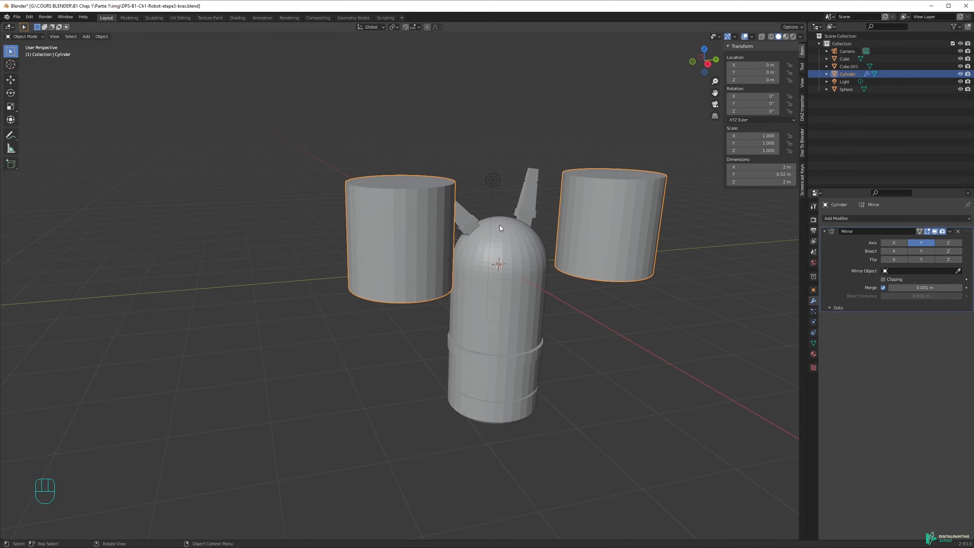
Try moving the whole mirrored cylinder object in Object Mode to about X -1.11 m, Y -2.50 m, Z 1.12 m.
key("g")
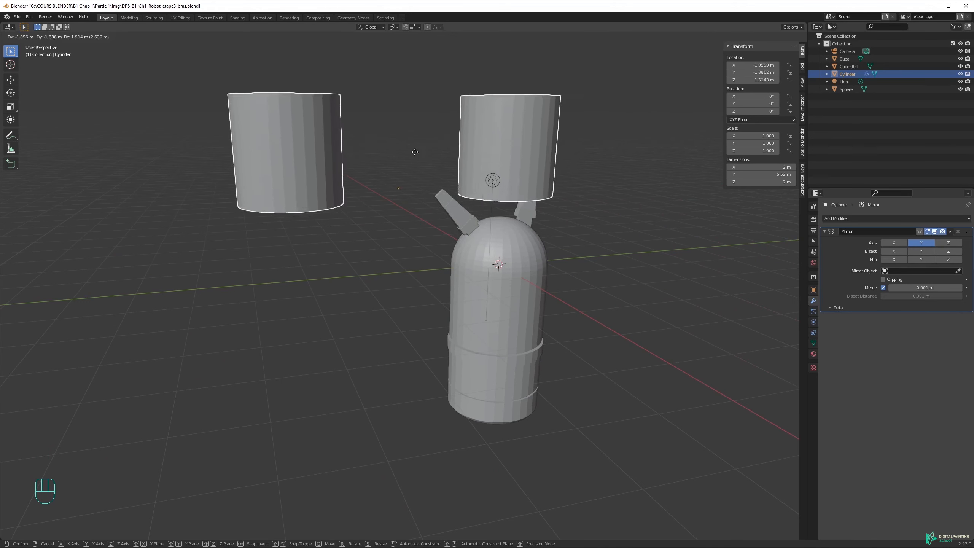
left_click(383, 225)
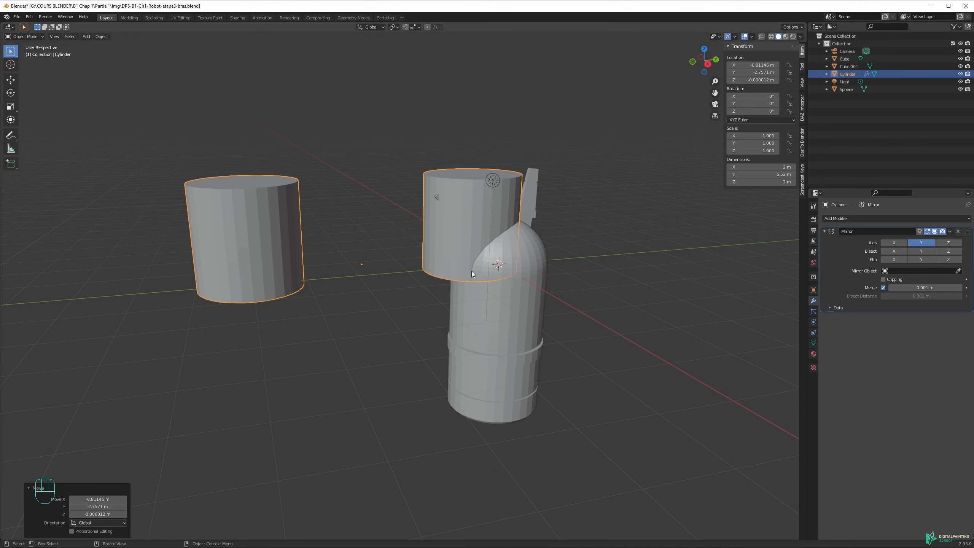
scroll(357, 265, "up", 4)
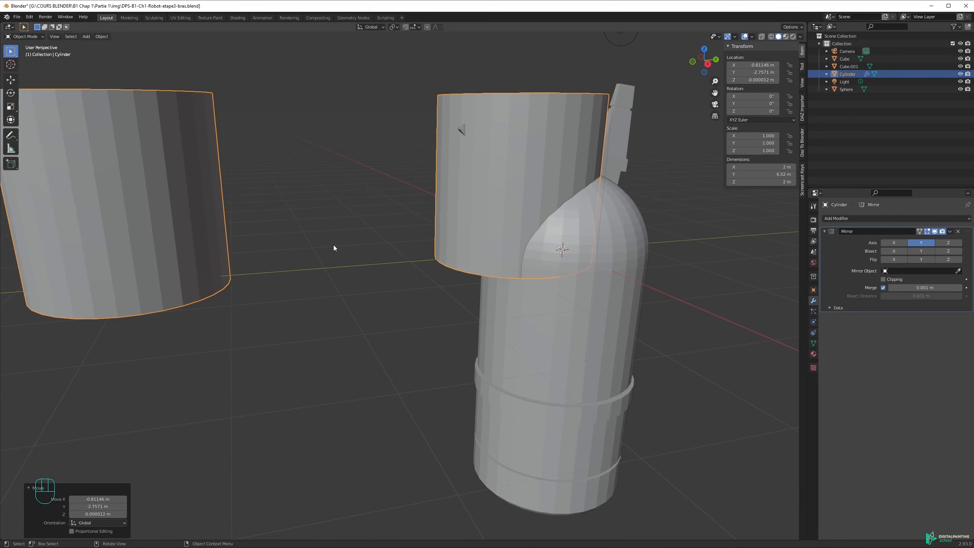
scroll(335, 252, "down", 3)
key("g")
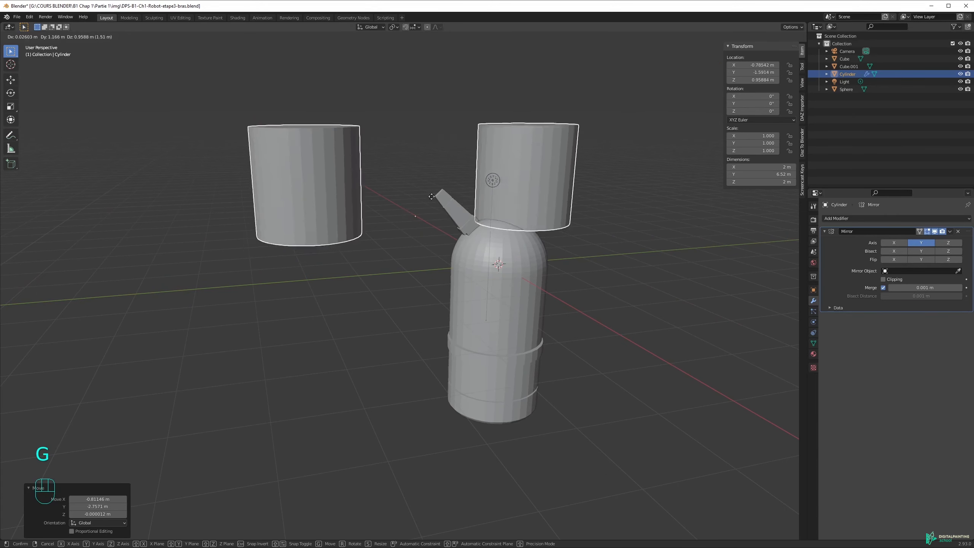
left_click(381, 198)
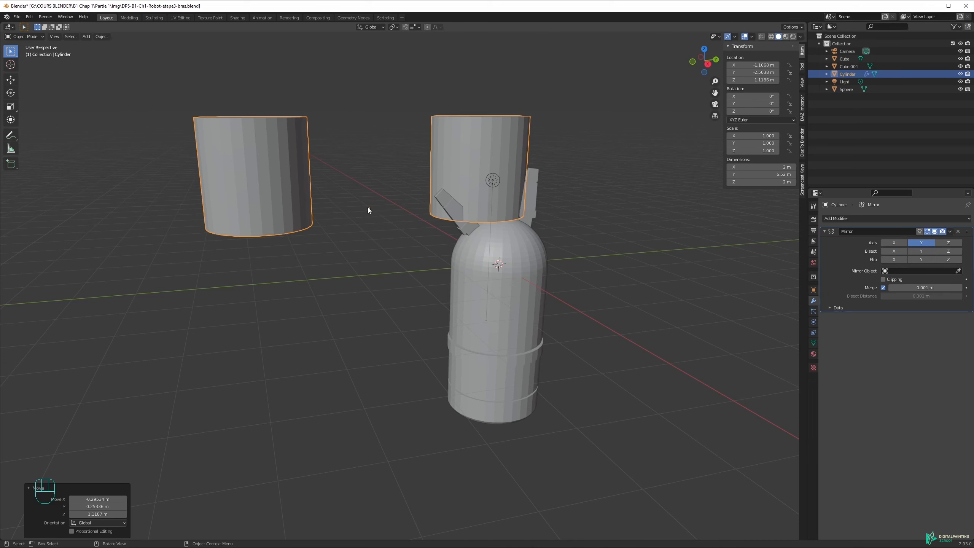
Move the mesh outward in Edit Mode until the mirrored pair spans about 10.1 m along Y, and return to Object Mode.
key("Tab")
key("g")
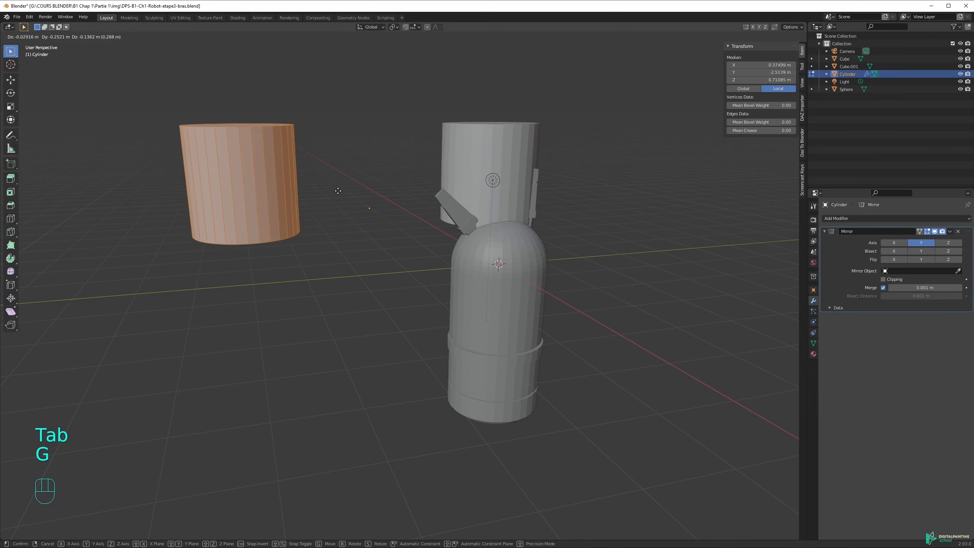
left_click(249, 190)
key("Tab")
middle_click_drag(337, 227, 275, 202)
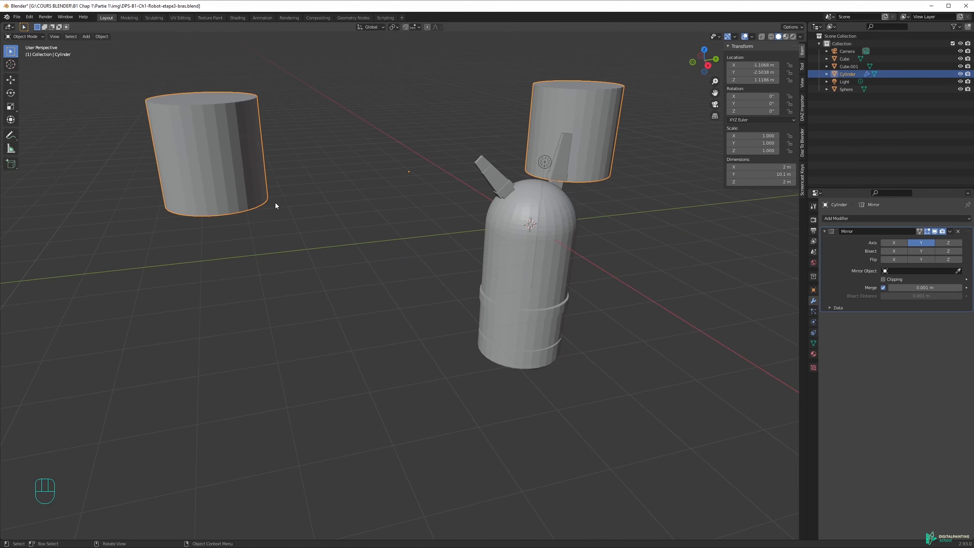
Set the cylinder object's X, Y and Z location to 0 m.
middle_click_drag(490, 203, 472, 231, "shift")
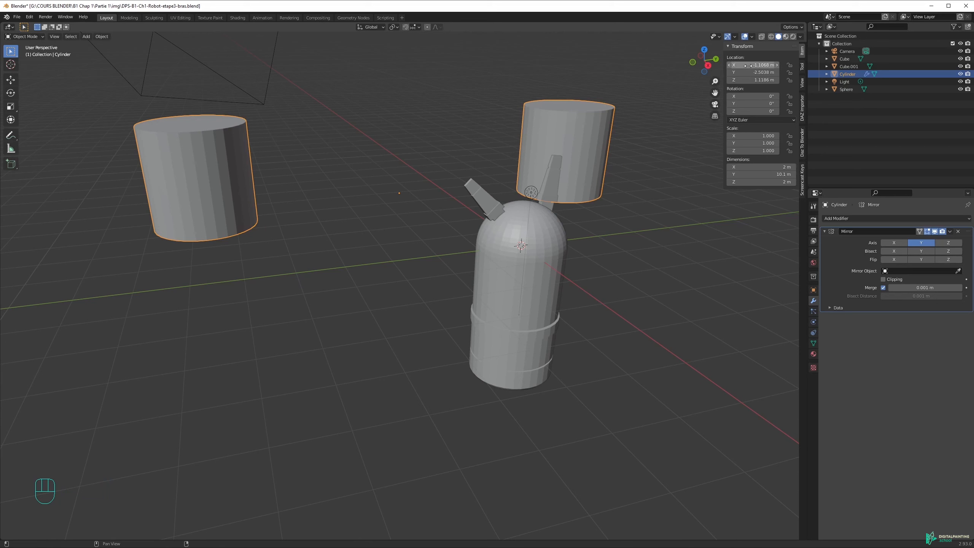
key("n")
key("n")
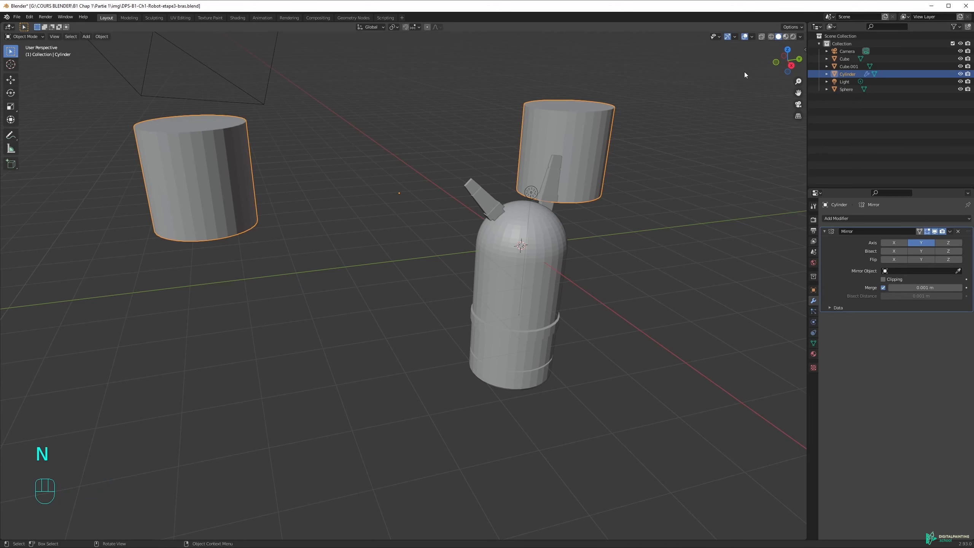
left_click(752, 65)
type("0")
key("Tab")
type("0")
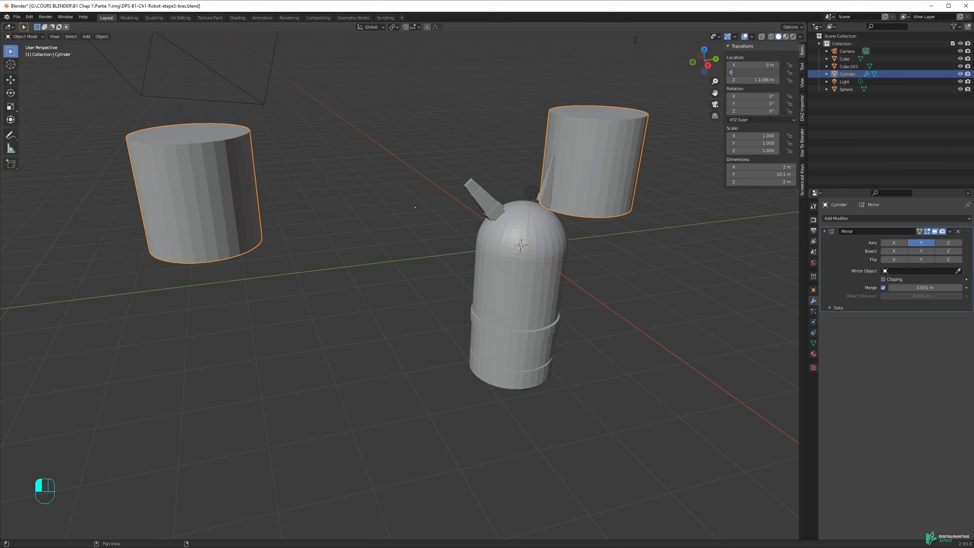
key("Tab")
type("0")
key("Tab")
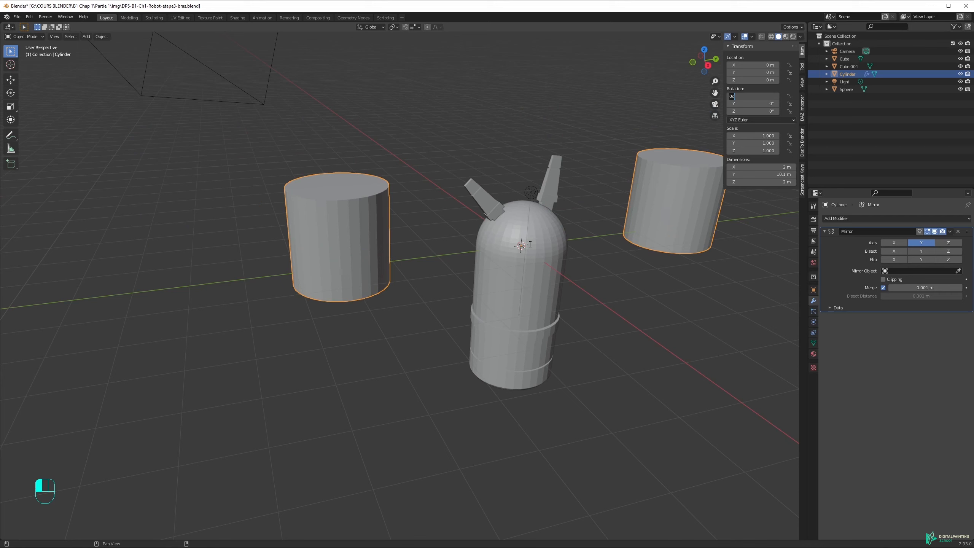
key("Return")
middle_click_drag(583, 228, 452, 259, "shift")
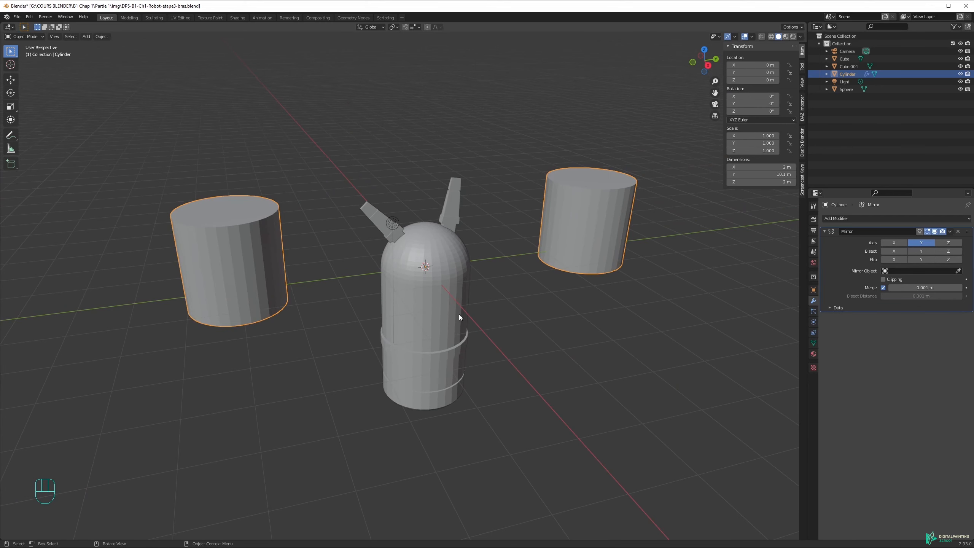
Scale the cylinder's mesh uniformly in Edit Mode by a factor of about 0.166.
key("Tab")
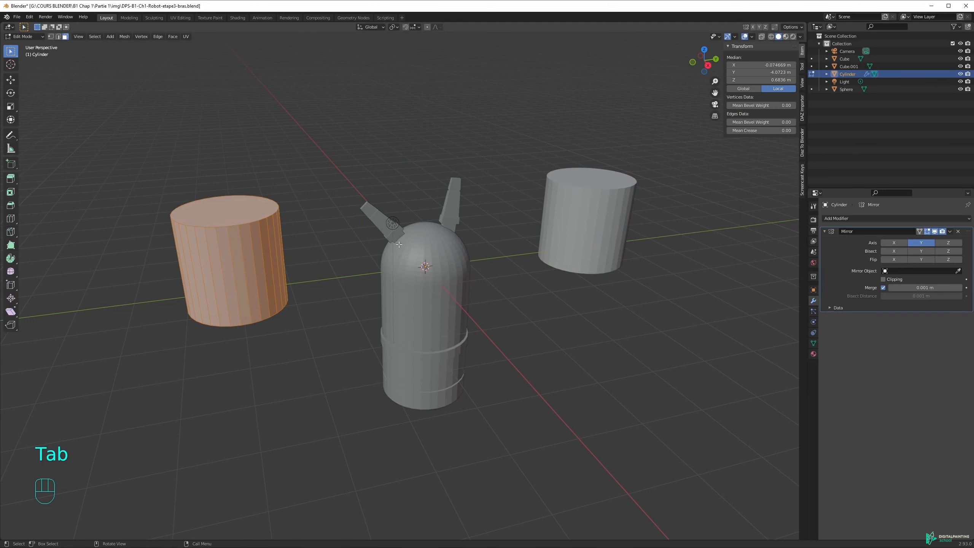
key("s")
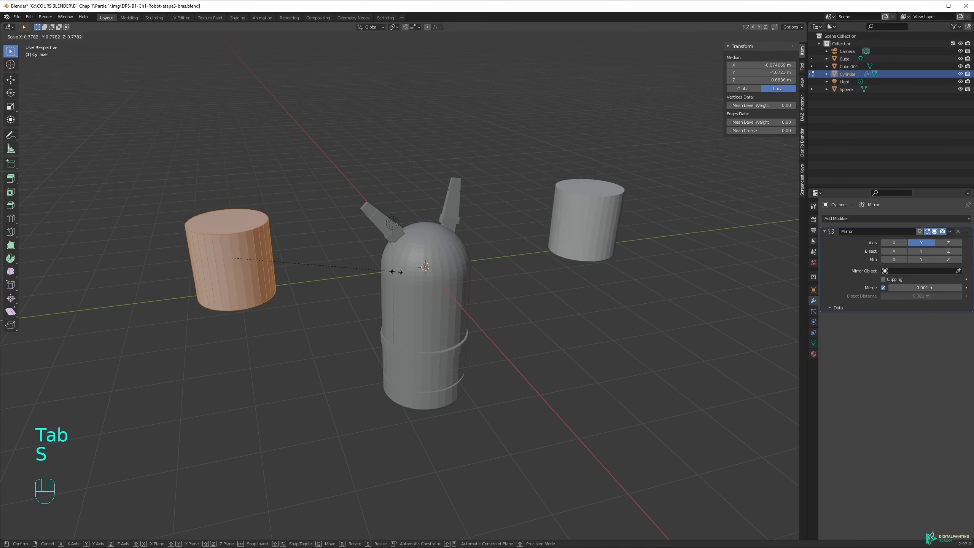
left_click(278, 280)
Move the small cylinder mesh against the side of the body, and lower it about 0.5 m along Z.
middle_click_drag(344, 322, 329, 288)
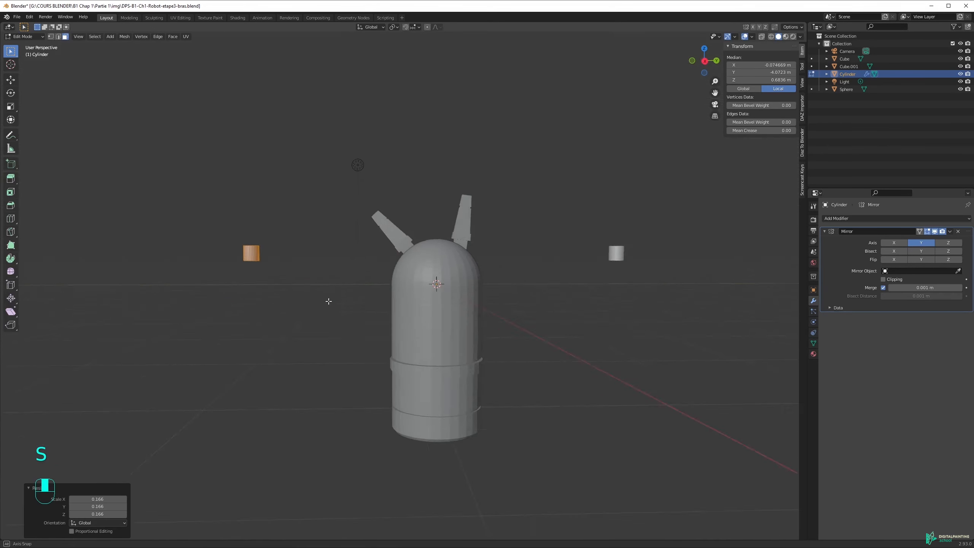
key("g")
left_click(460, 323)
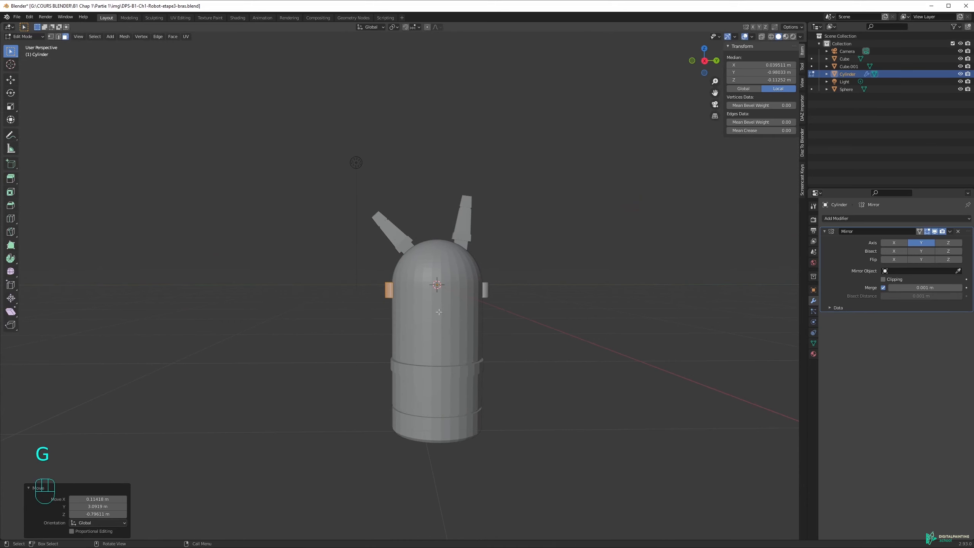
key("g")
key("z")
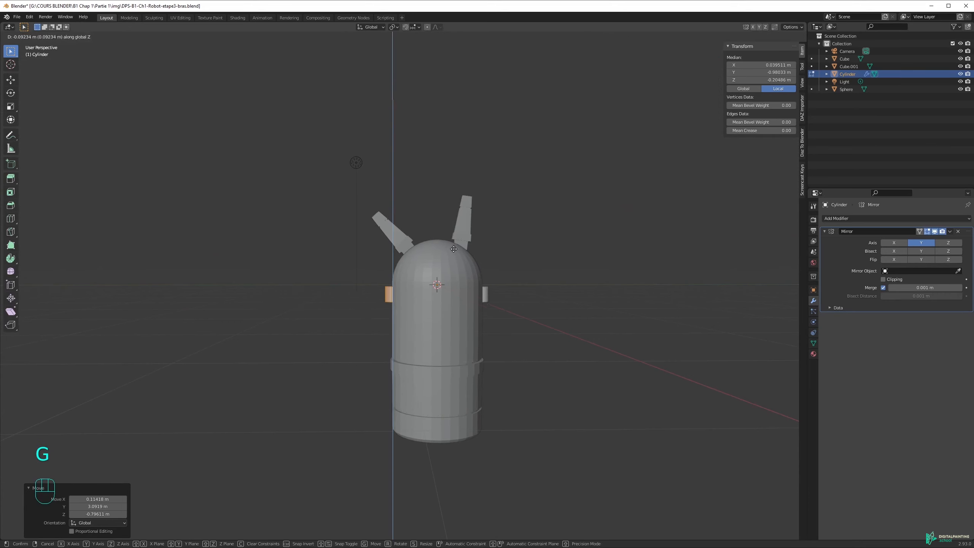
left_click(446, 290)
middle_click_drag(463, 308, 502, 275, "shift")
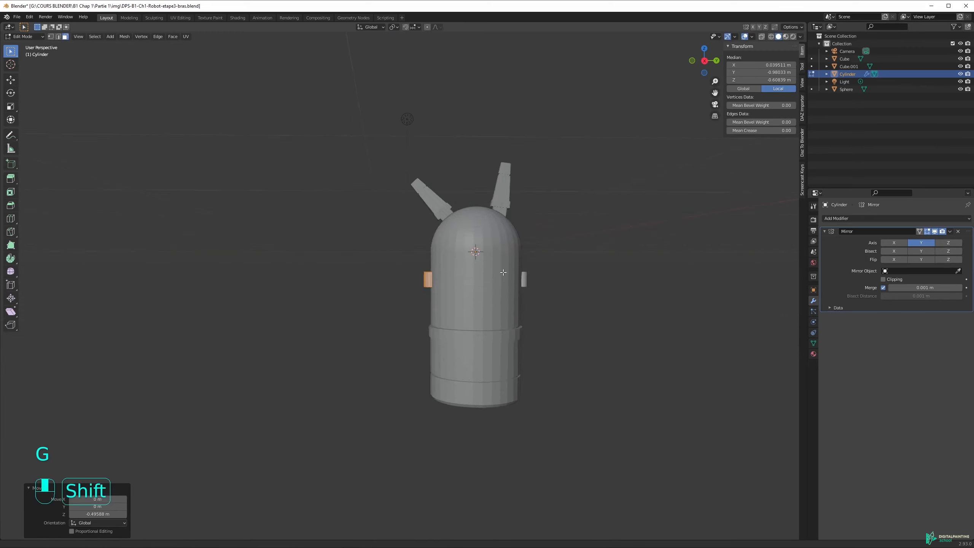
scroll(501, 274, "up", 2)
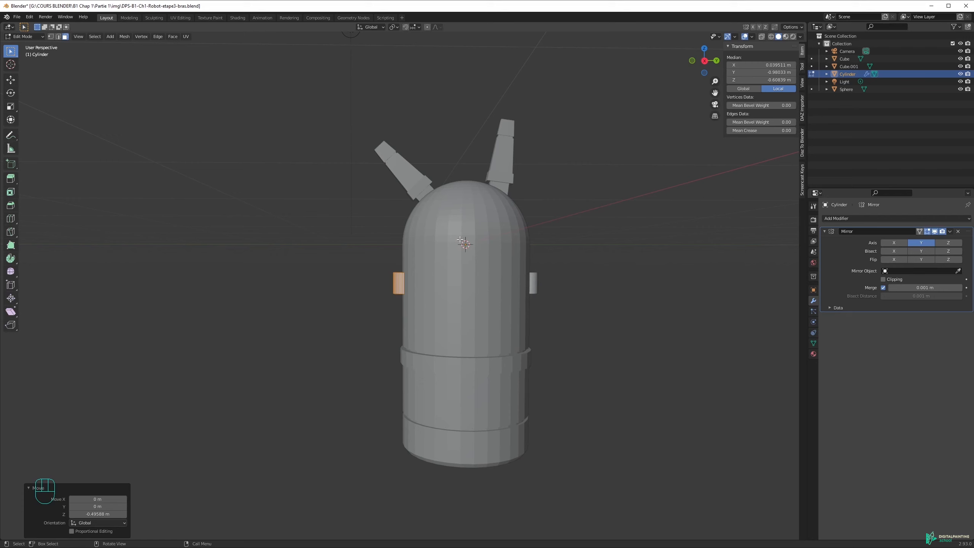
Try rotating the small cylinder mesh in the right orthographic view, and undo the rotation.
middle_click_drag(442, 238, 409, 241)
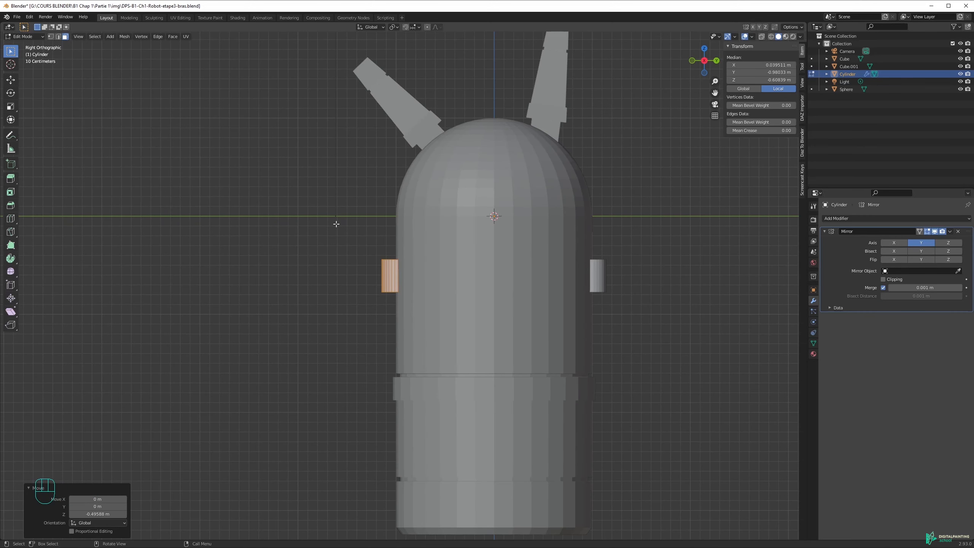
key("r")
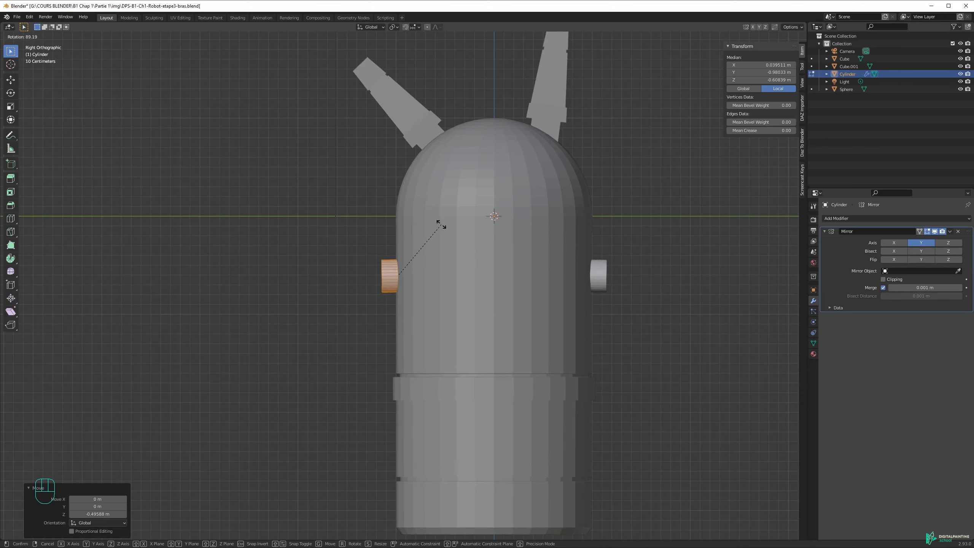
left_click(401, 210)
mouse_move(389, 219)
middle_mouse_down()
mouse_move(410, 237)
mouse_move(338, 234)
mouse_move(383, 206)
middle_mouse_up()
key("ctrl+z")
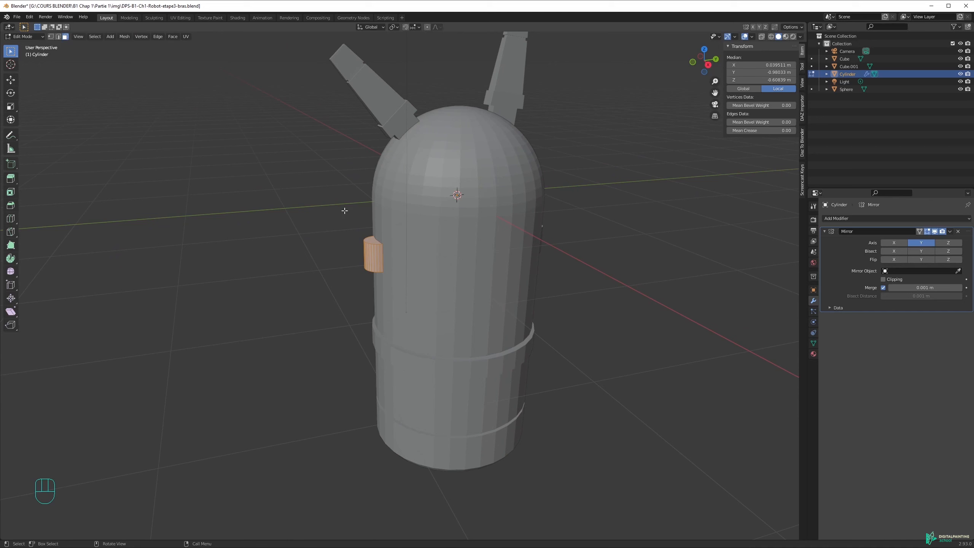
Try rotating the small cylinder mesh from two different perspective views, and undo both rotations.
key("r")
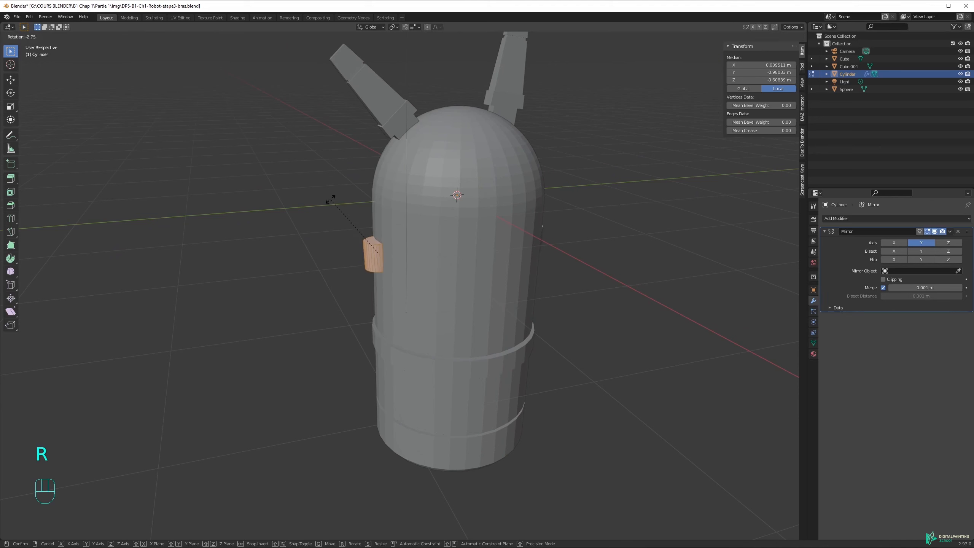
left_click(388, 200)
middle_click_drag(387, 200, 463, 233)
key("r")
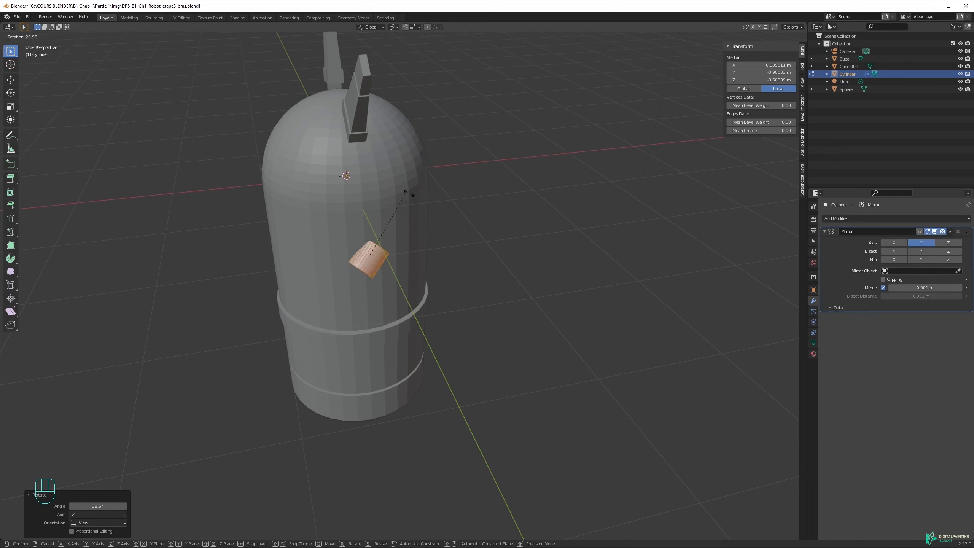
left_click(466, 218)
key("ctrl+z")
key("ctrl+z")
Try rotating the small cylinder mesh in the top orthographic view.
middle_click_drag(466, 221, 387, 202)
middle_click_drag(473, 221, 357, 284, "shift")
key("r")
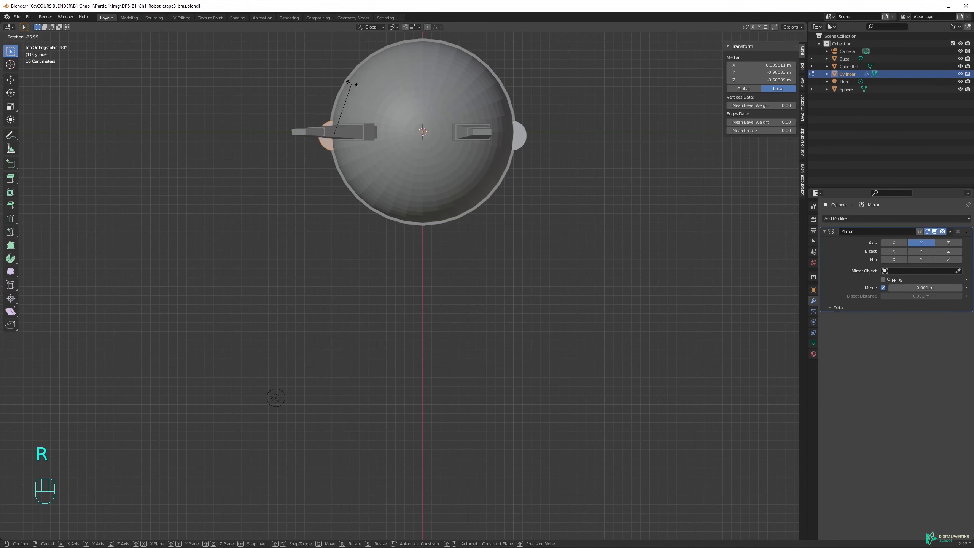
left_click(293, 150)
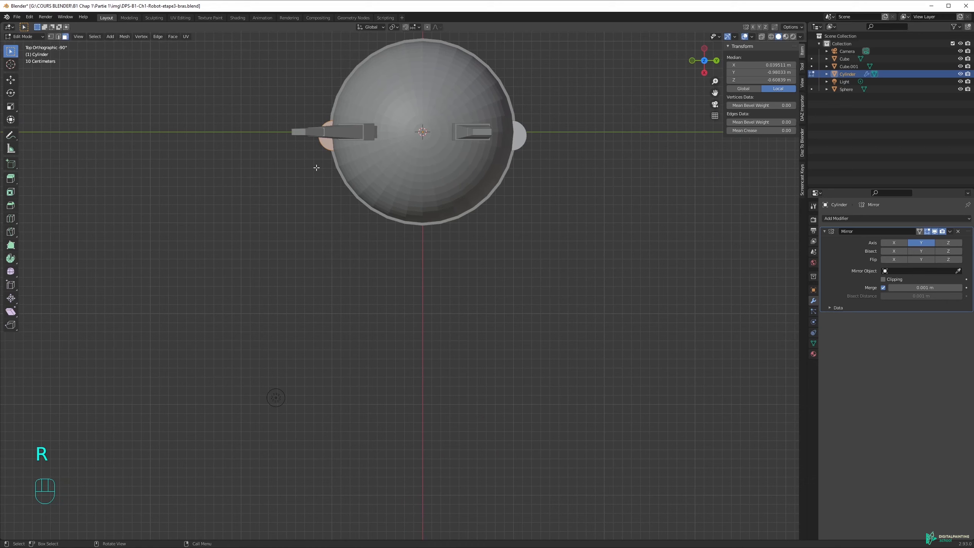
middle_click_drag(316, 168, 420, 161, "shift")
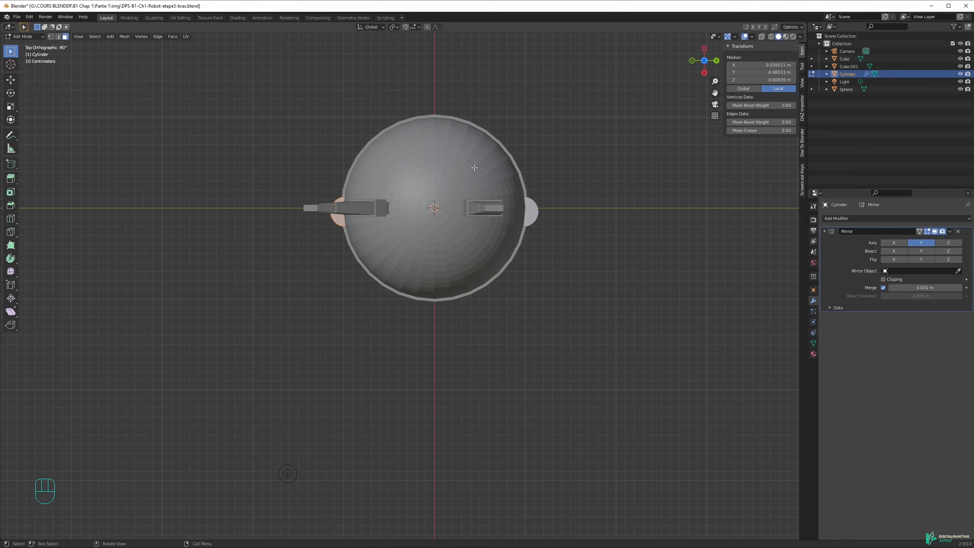
Try rotating the small cylinder mesh in perspective view, once freely and once around the global Y axis.
middle_click_drag(406, 255, 493, 172)
middle_click_drag(371, 294, 418, 277, "shift")
key("r")
right_click(419, 225)
scroll(422, 238, "down", 3)
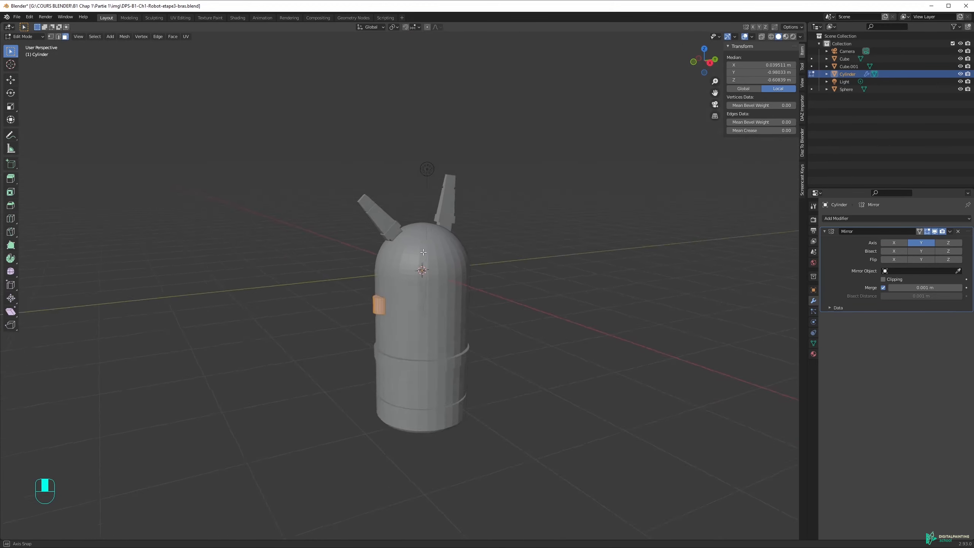
scroll(415, 295, "up", 2)
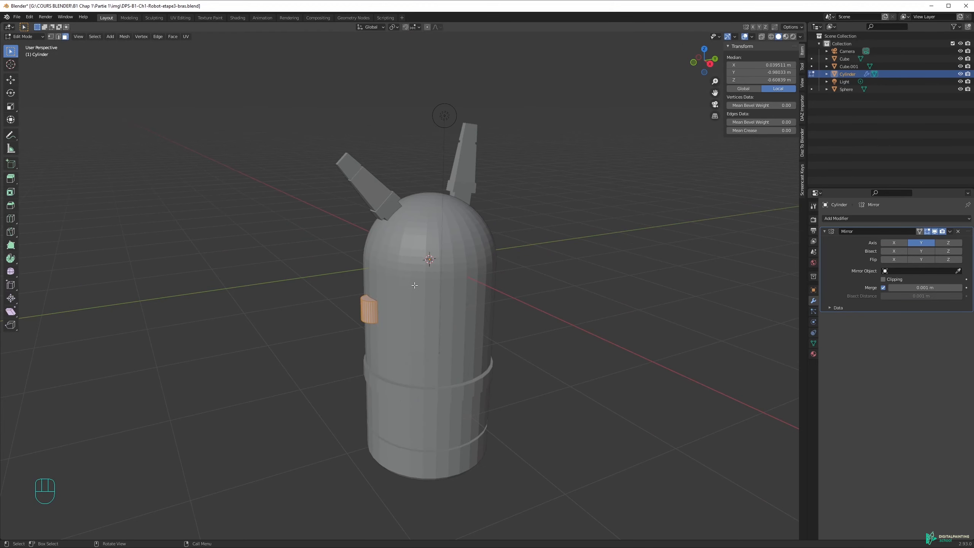
key("r")
key("y")
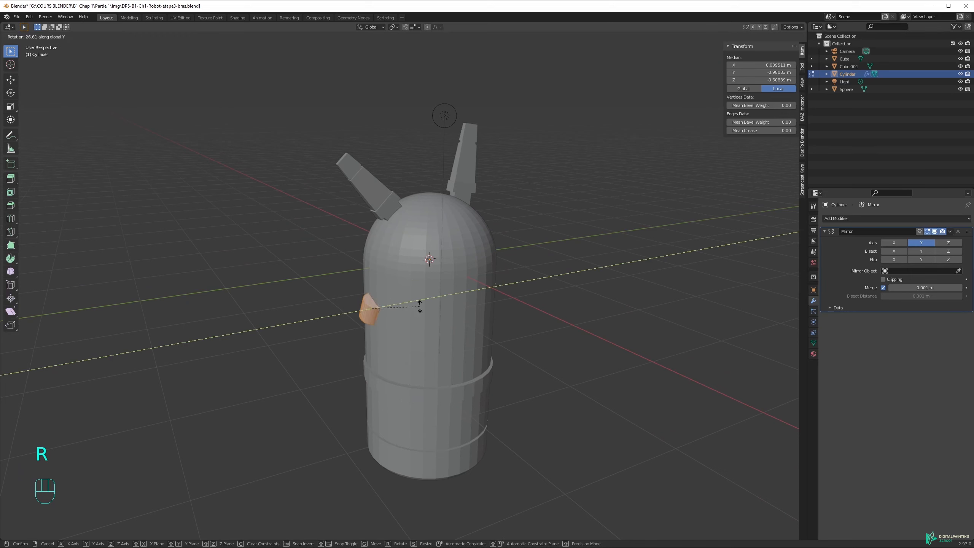
left_click(406, 351)
Try rotating the small cylinder mesh in the front orthographic view.
middle_click_drag(409, 354, 382, 218)
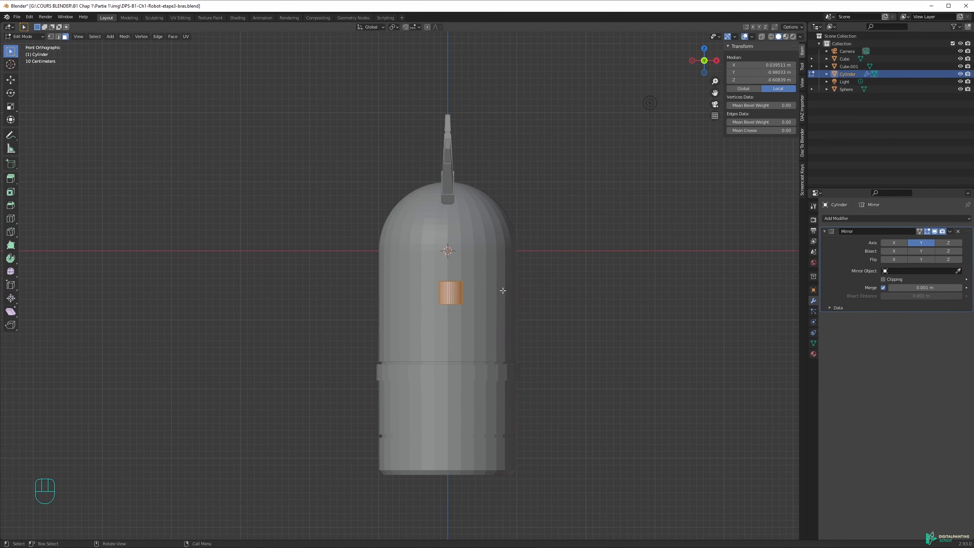
middle_click_drag(502, 290, 479, 266, "shift")
key("r")
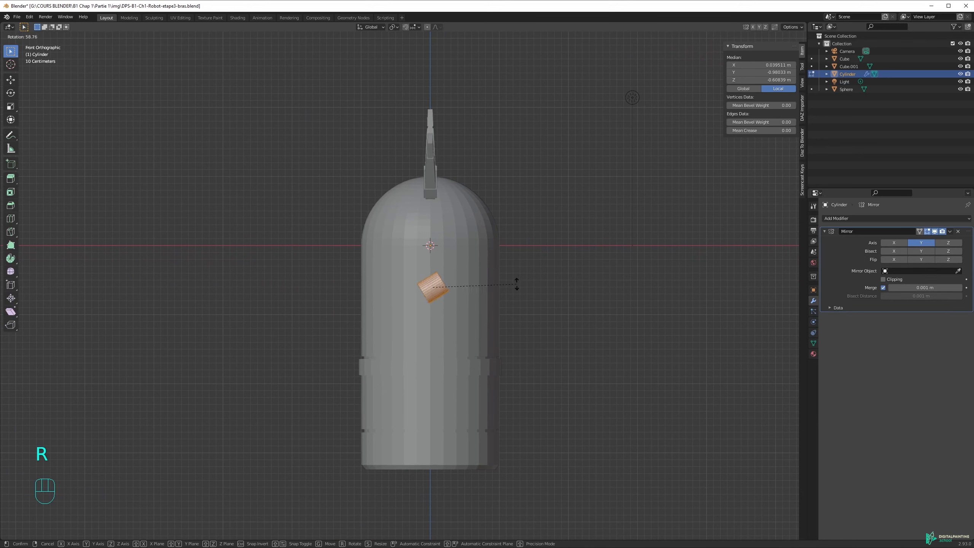
right_click(529, 235)
Try rotating the small cylinder mesh by eye to about 90° twice in the right orthographic view, and undo both rotations.
middle_click_drag(528, 235, 443, 256)
middle_click_drag(535, 258, 459, 229, "shift")
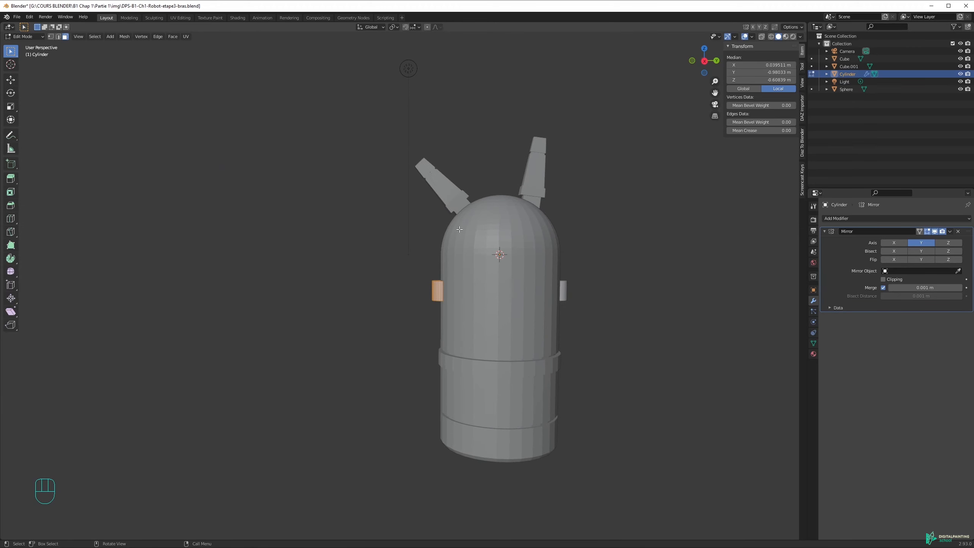
key("KP_3")
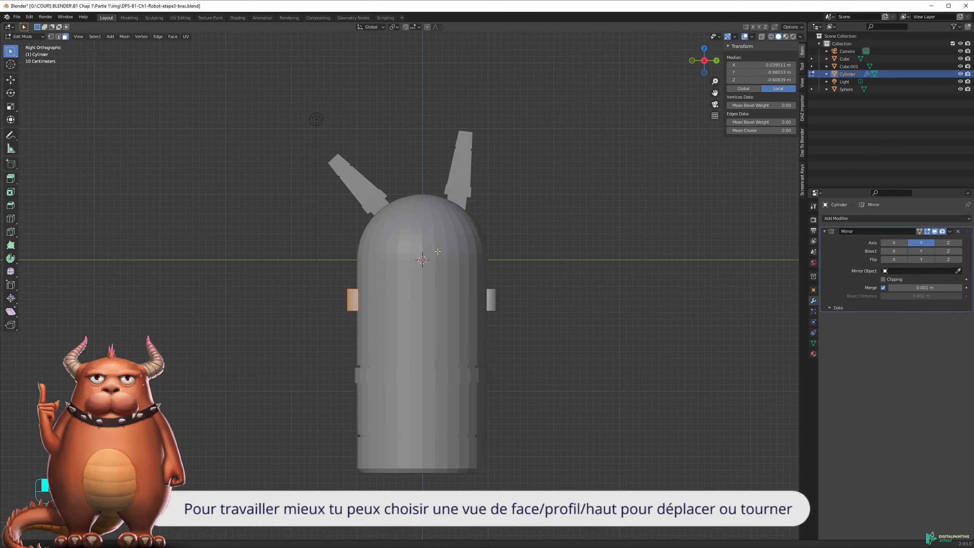
scroll(346, 283, "up", 3)
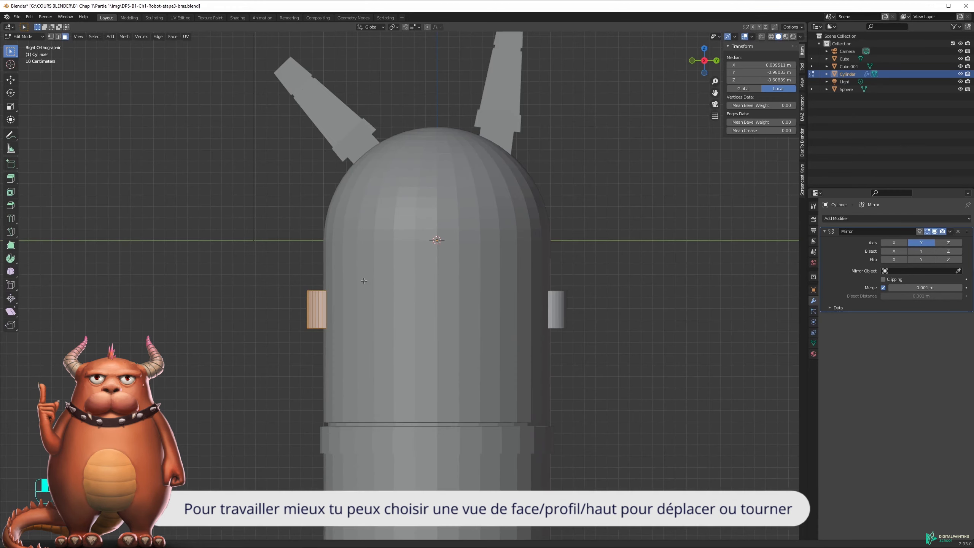
middle_click_drag(346, 282, 455, 261, "shift")
key("r")
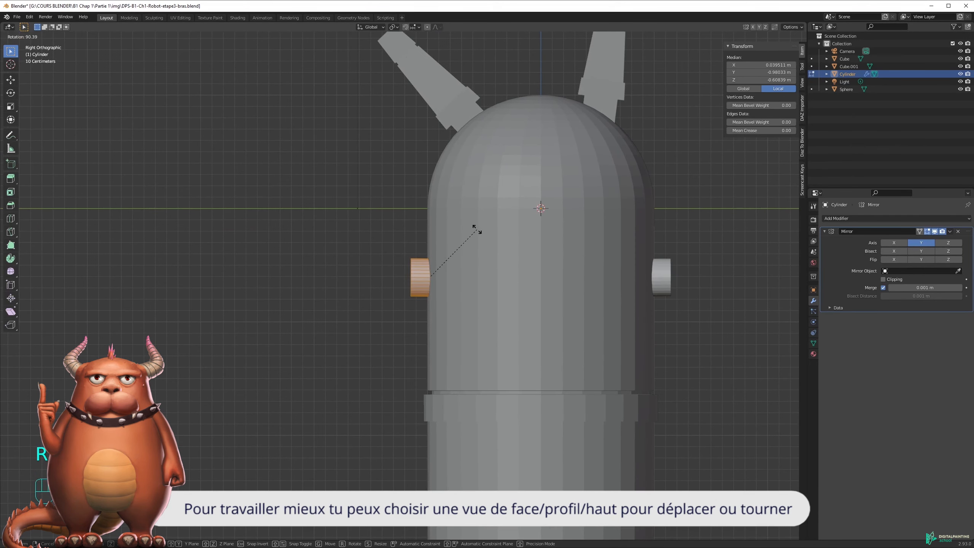
left_click(478, 230)
key("ctrl+z")
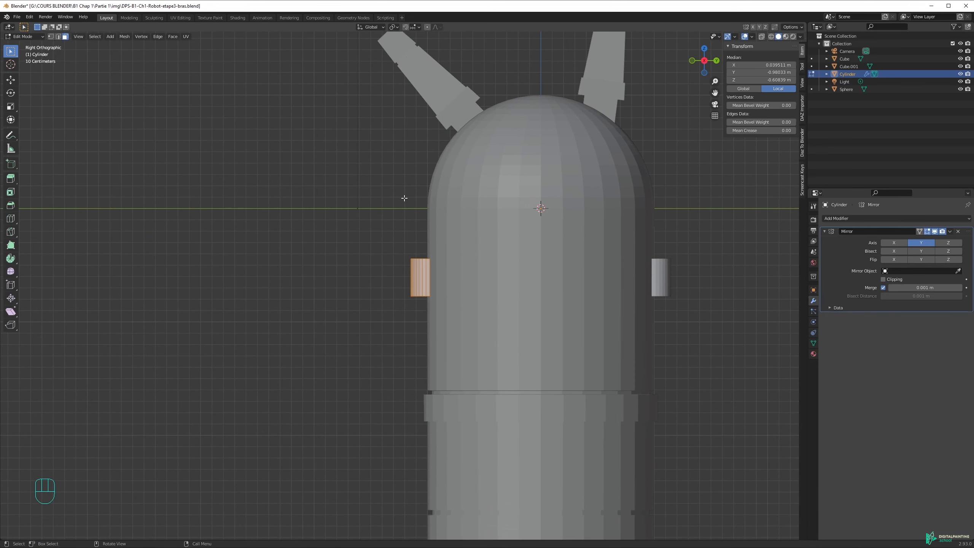
scroll(404, 198, "up", 3)
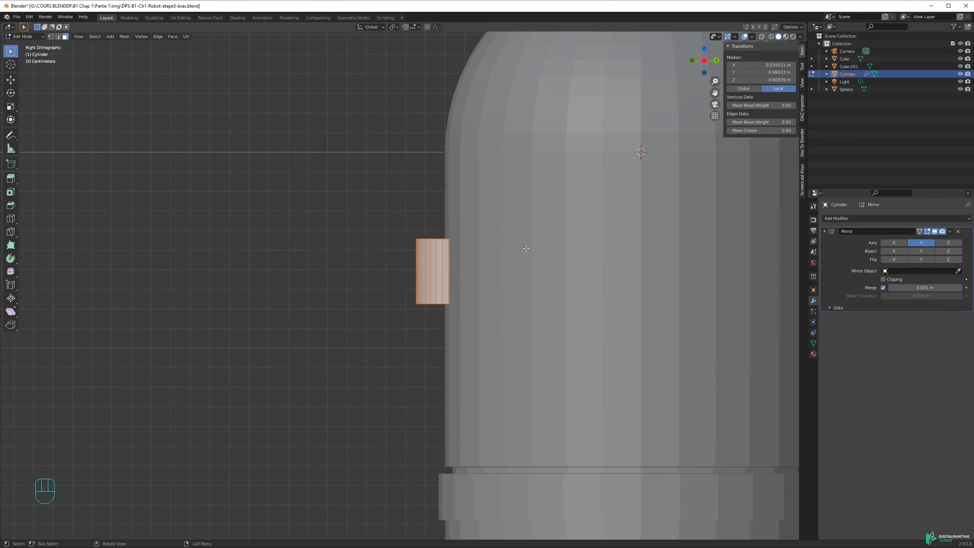
key("r")
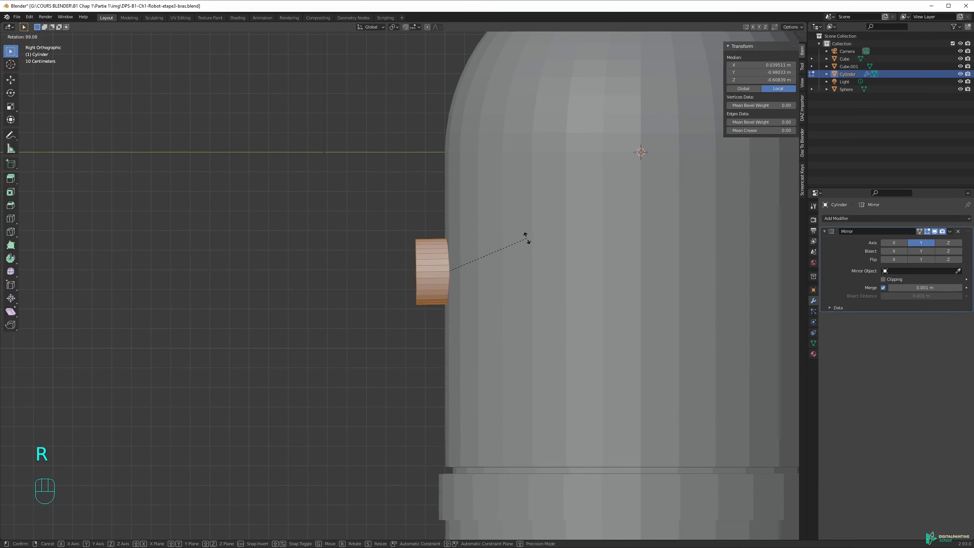
left_click(529, 238)
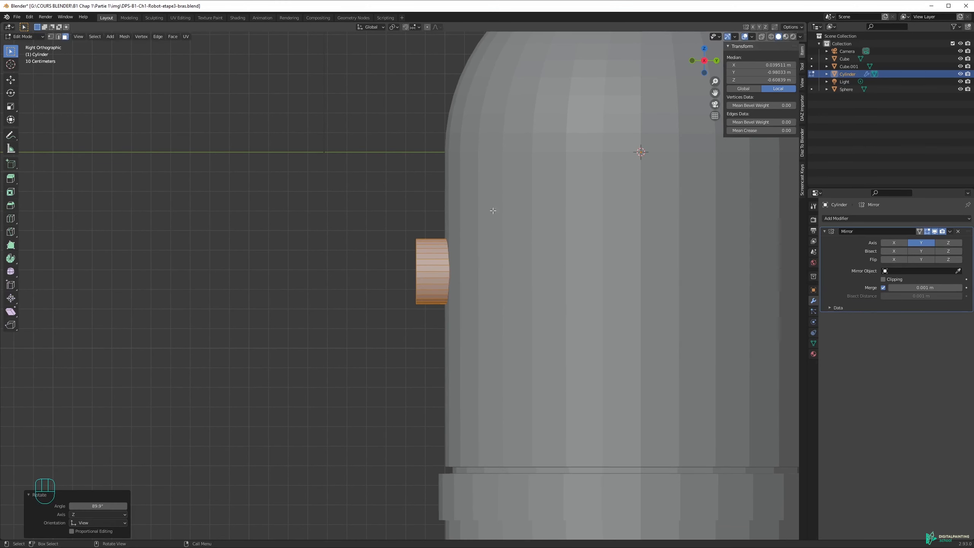
key("ctrl+z")
Try rotating the small cylinder mesh by eye and correcting the operation's angle to 90°, and undo the rotation.
key("r")
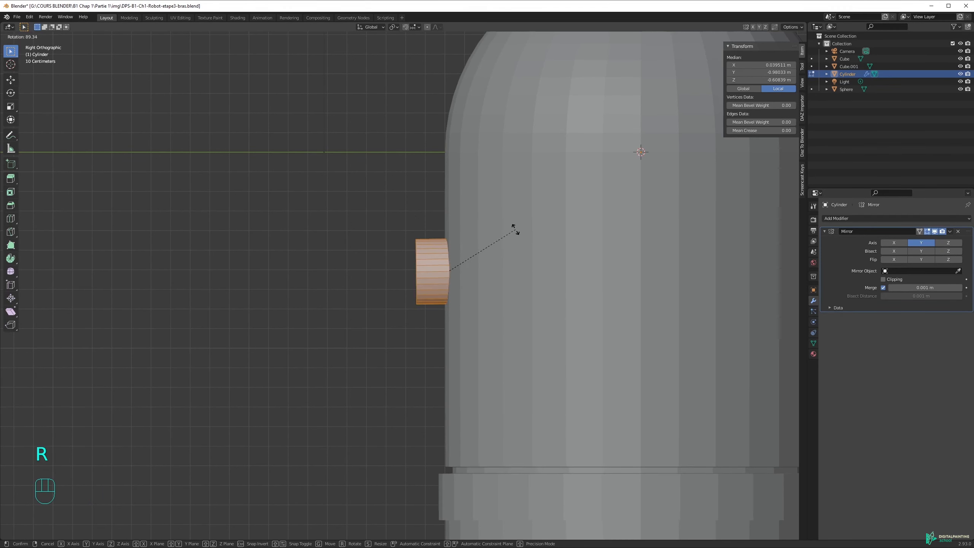
left_click(516, 229)
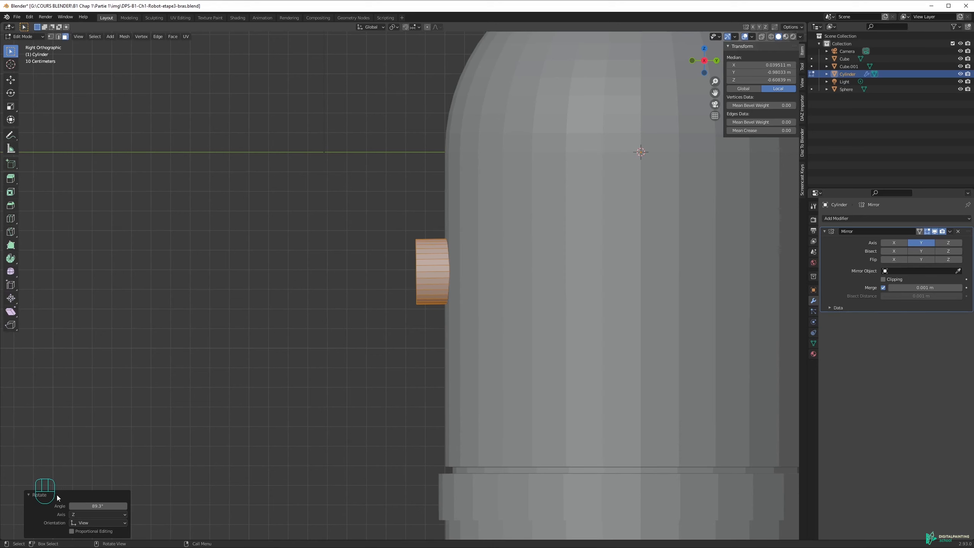
left_click(103, 506)
type("90")
key("Return")
key("ctrl+z")
key("ctrl+z")
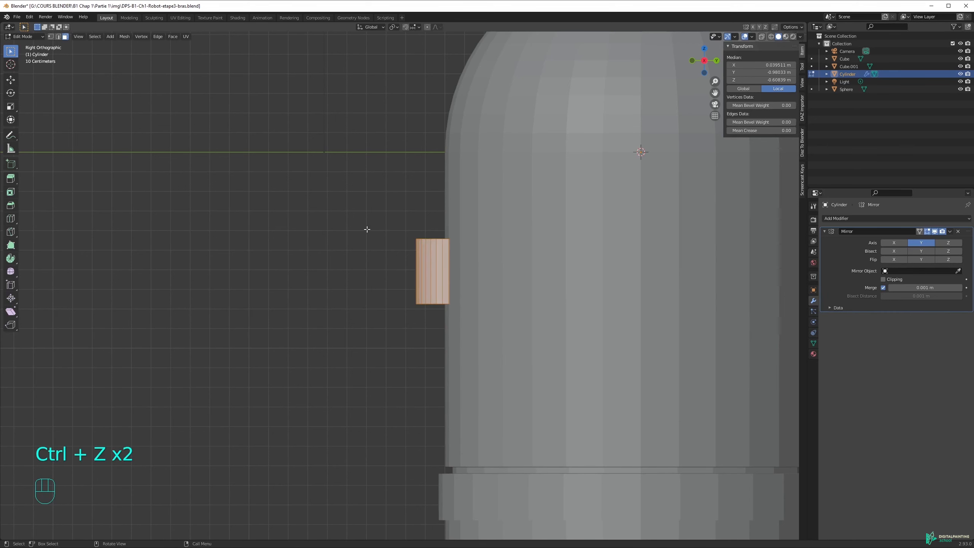
Select the whole small cylinder mesh and rotate it exactly 90° in the right orthographic view.
left_click(392, 234)
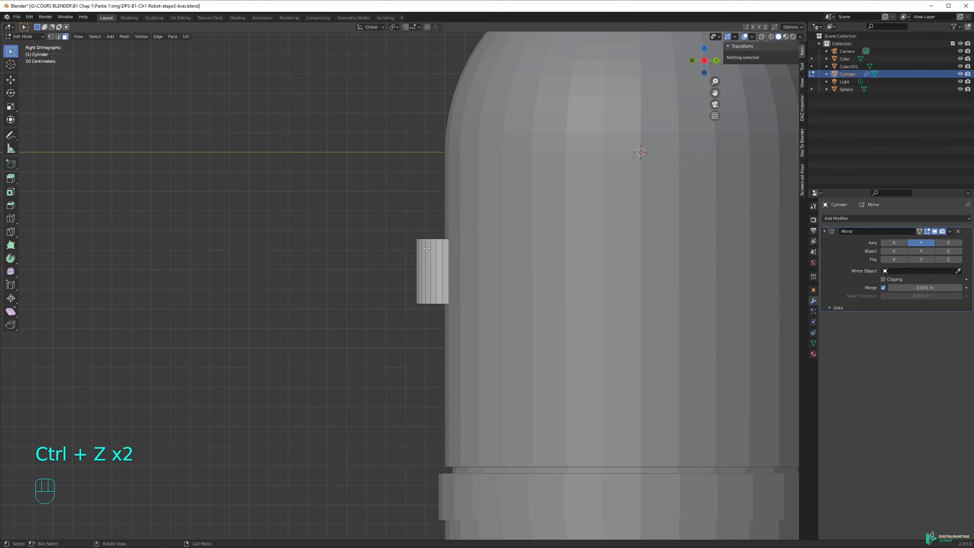
key("a")
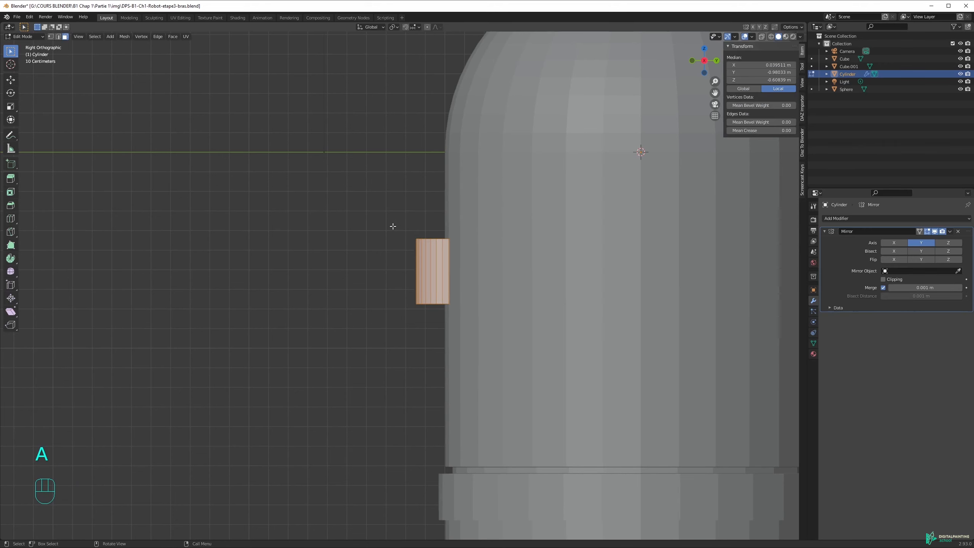
type("r90")
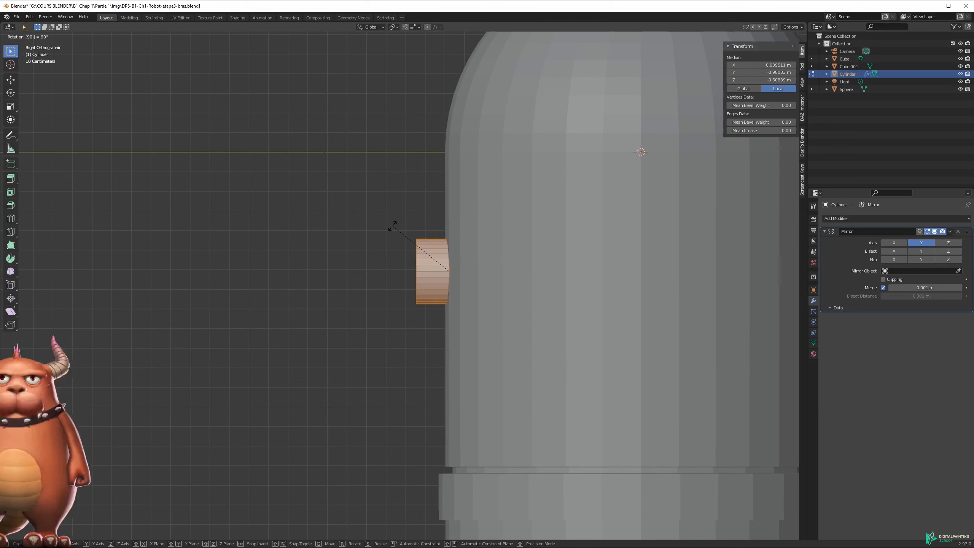
key("Return")
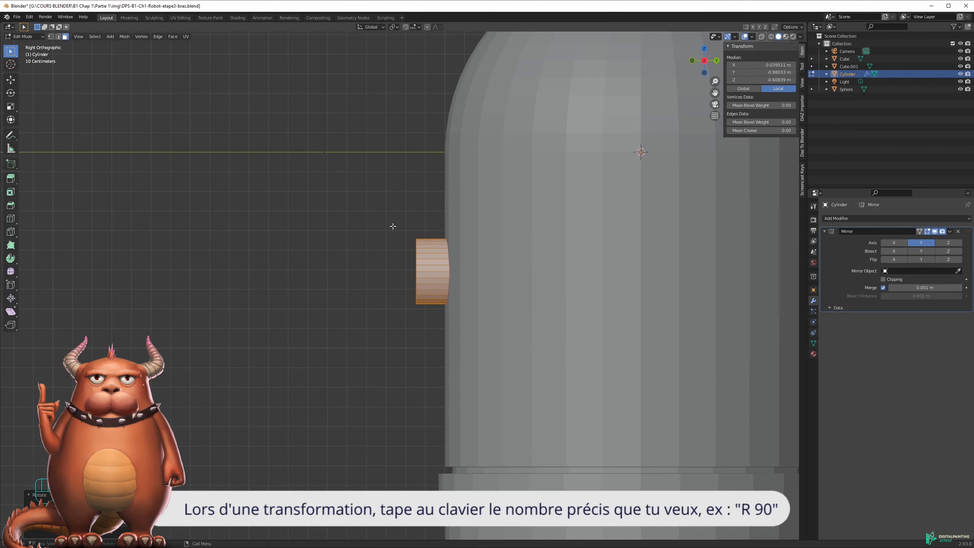
Try a further 45° rotation of the small cylinder mesh in the right orthographic view.
mouse_move(404, 230)
middle_mouse_down()
mouse_move(452, 239)
mouse_move(392, 225)
middle_mouse_up()
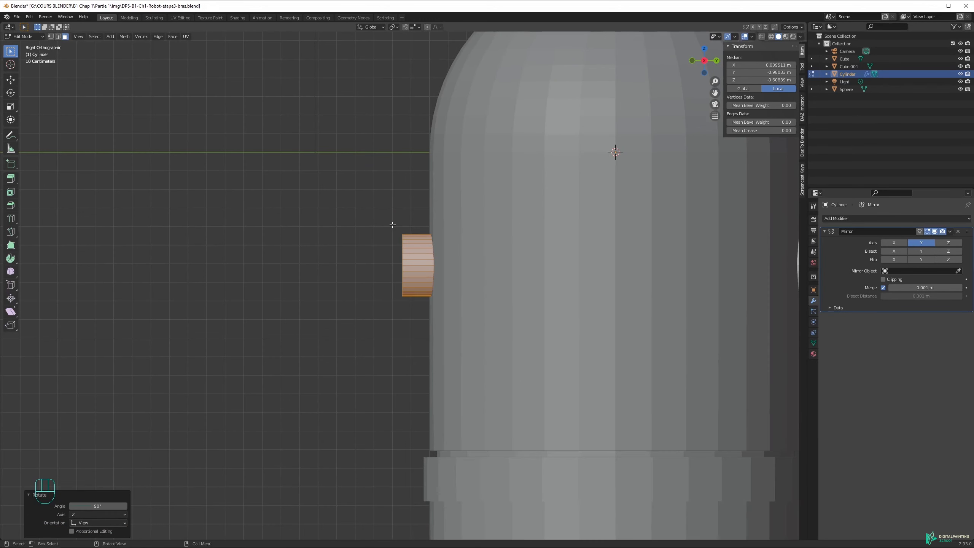
type("r45")
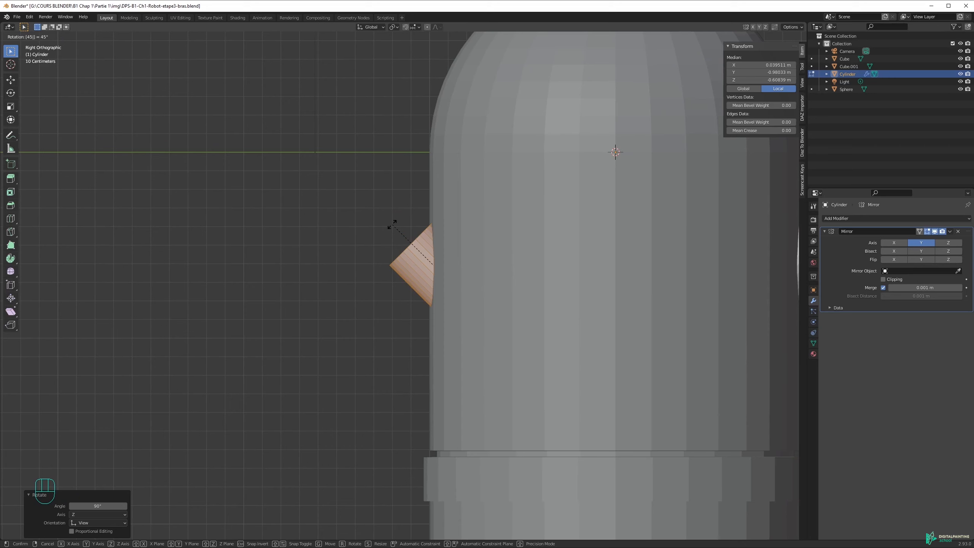
key("Escape")
Lower the rotated cylinder mesh about 0.49 m along the Z axis on the side of the body.
middle_click_drag(401, 260, 374, 243)
scroll(437, 269, "down", 4)
scroll(374, 244, "down", 3)
key("g")
key("z")
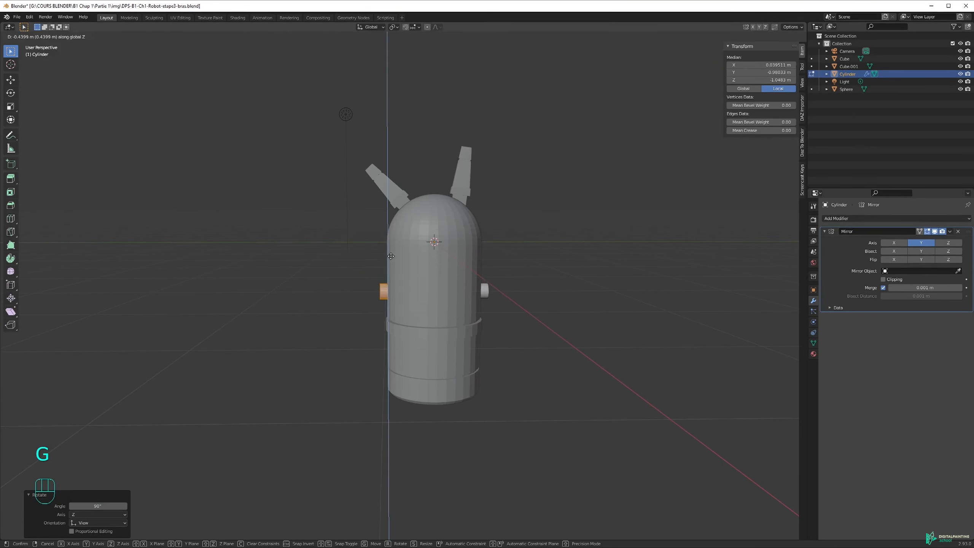
left_click(391, 257)
Fine-tune the cylinder mesh's height above the body's ring, raising it about 0.08 m and lowering it about 0.05 m.
middle_click_drag(391, 263, 478, 198, "shift")
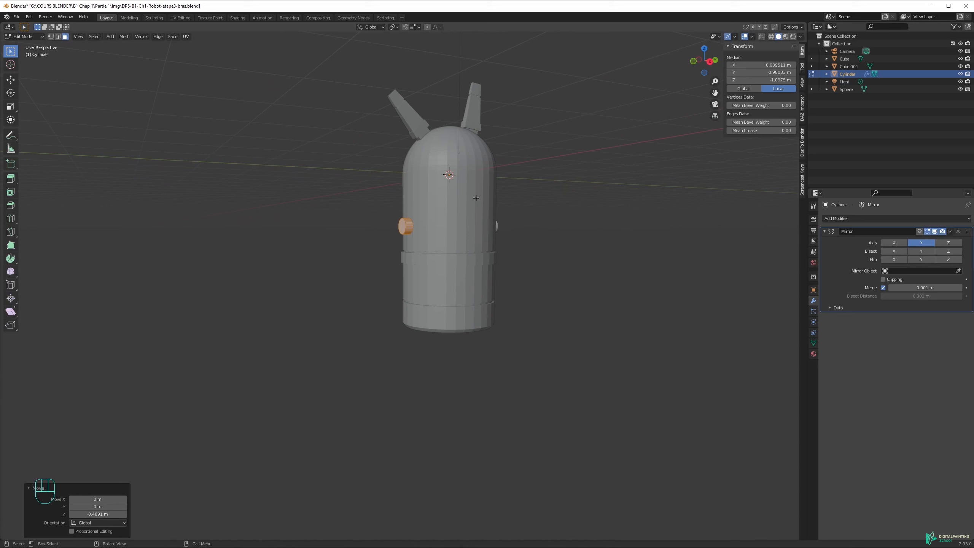
key("g")
left_click(447, 237)
middle_click_drag(463, 226, 415, 226)
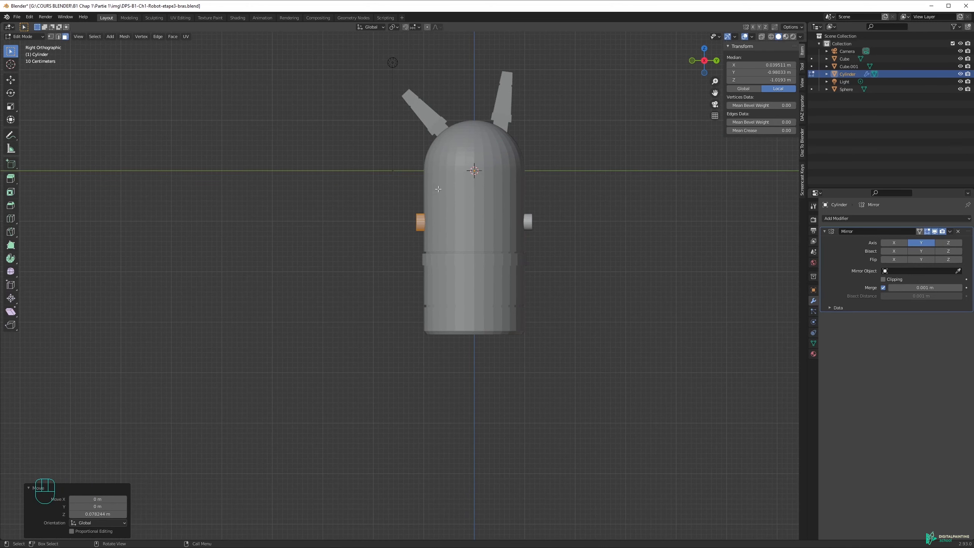
key("g")
left_click(441, 177)
Scale the cylinder mesh up by about 1.39 and move it about 0.18 m along Y into the body.
middle_click_drag(373, 226, 444, 251)
scroll(412, 239, "up", 3)
key("s")
left_click(421, 213)
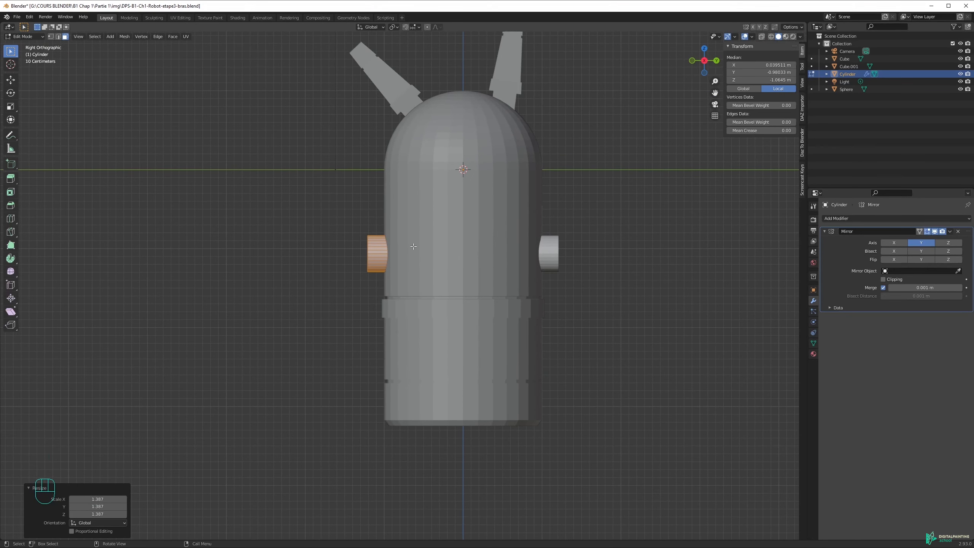
key("g")
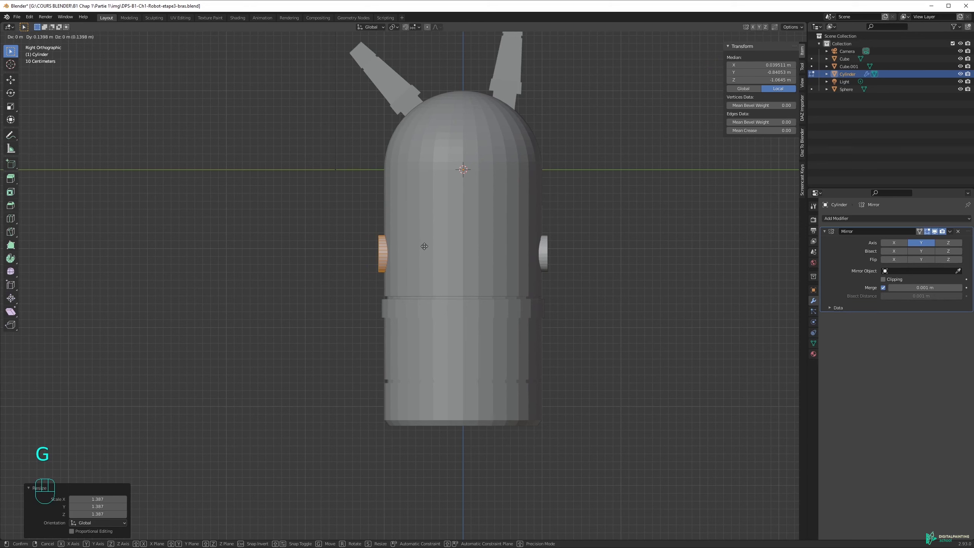
left_click(415, 250)
Center the cylinder mesh on the body in the front orthographic view, moving it about -0.036 m along X.
middle_click_drag(415, 250, 487, 255)
middle_click_drag(371, 260, 477, 273, "shift")
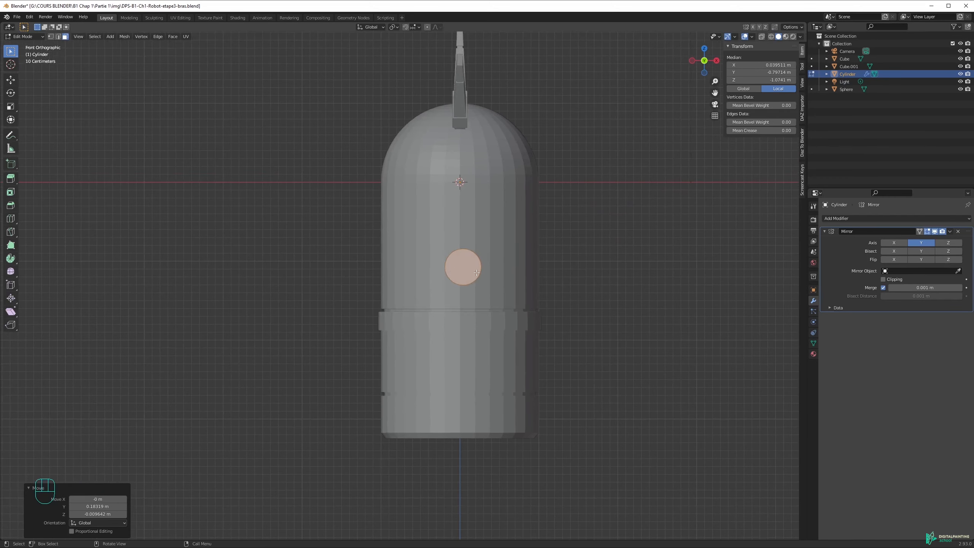
scroll(476, 272, "up", 6)
scroll(526, 264, "up", 1)
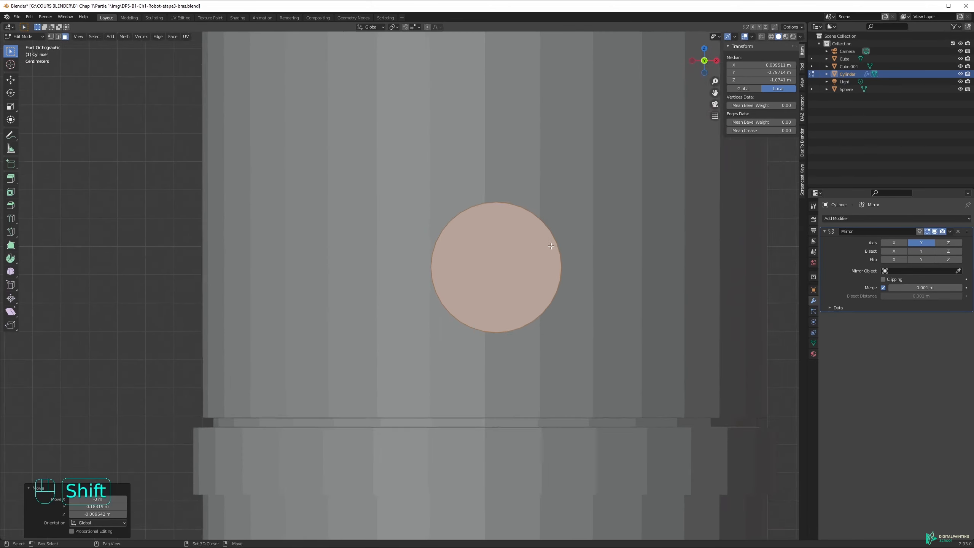
middle_click_drag(459, 155, 392, 172, "shift")
key("g")
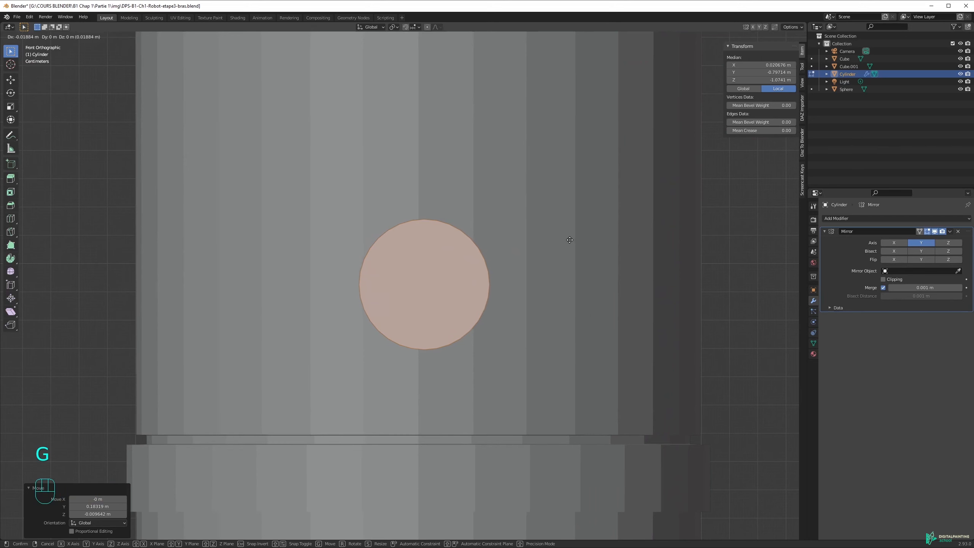
left_click(566, 240)
Select the cylinder's outer end face and extrude it outward about 0.069 m.
scroll(547, 287, "down", 4)
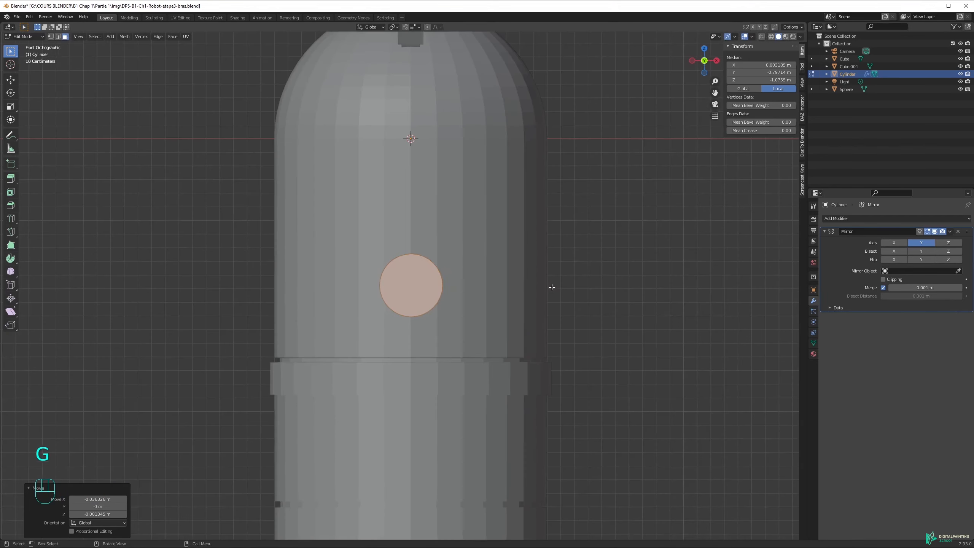
middle_click_drag(548, 287, 518, 290)
scroll(495, 288, "down", 2)
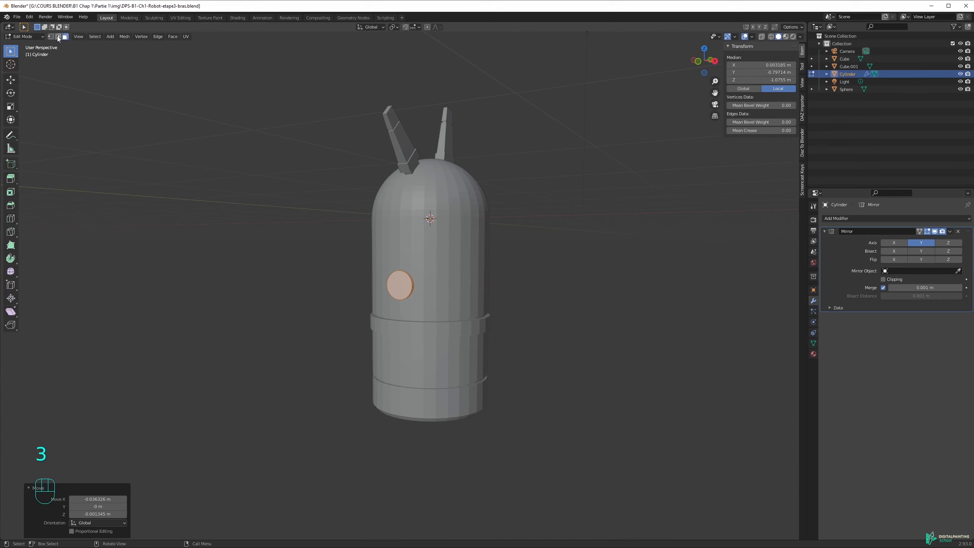
left_click(400, 289)
scroll(403, 291, "up", 3)
scroll(406, 291, "up", 1)
mouse_move(406, 291)
middle_mouse_down()
mouse_move(370, 284)
mouse_move(405, 282)
middle_mouse_up()
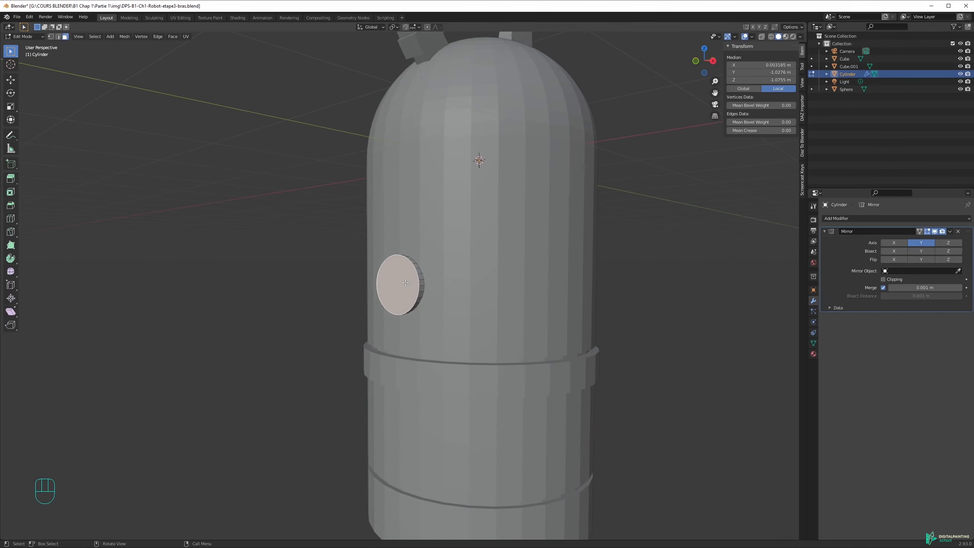
key("e")
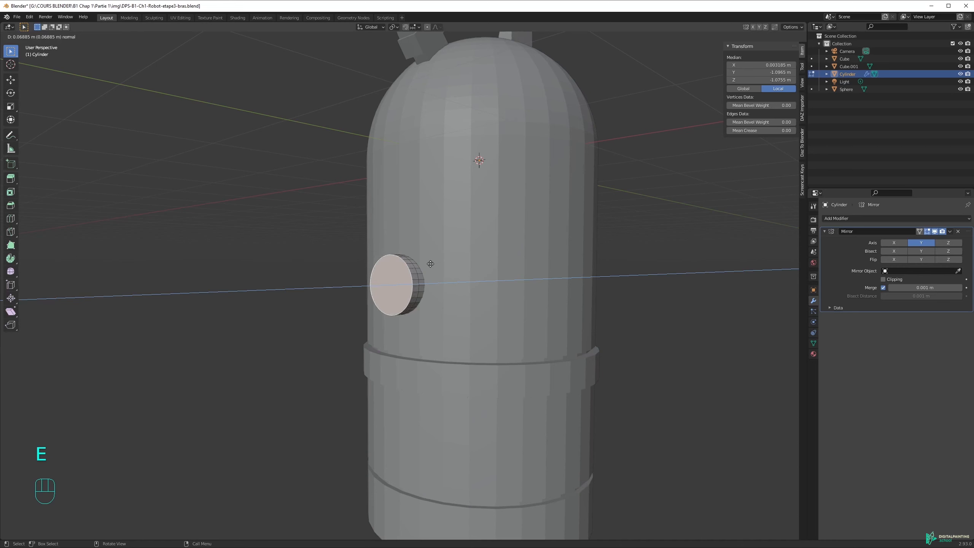
left_click(430, 264)
Scale the cylinder's extruded outer face to about 0.71 and inset it about 0.03 m.
middle_click_drag(431, 264, 510, 275)
key("s")
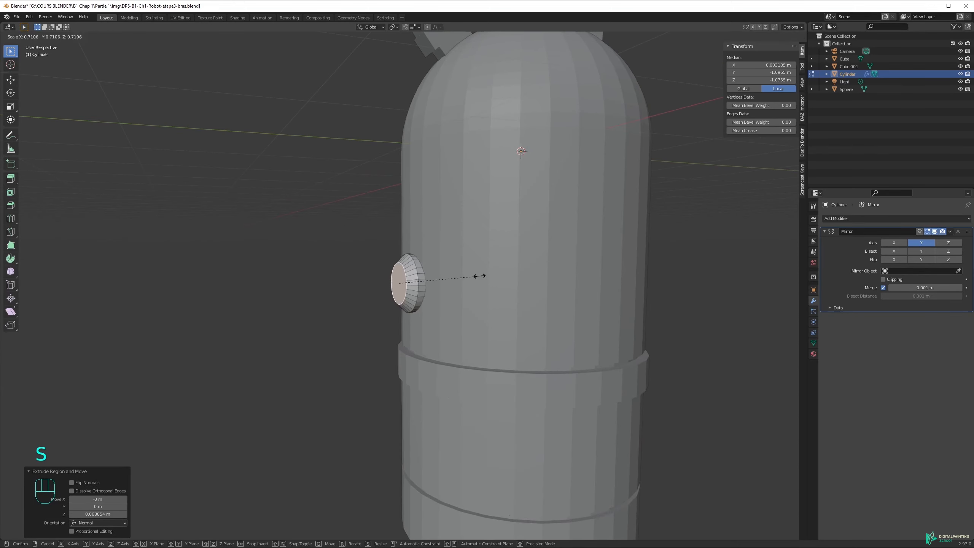
left_click(471, 277)
middle_click_drag(471, 277, 437, 289)
key("i")
left_click(512, 273)
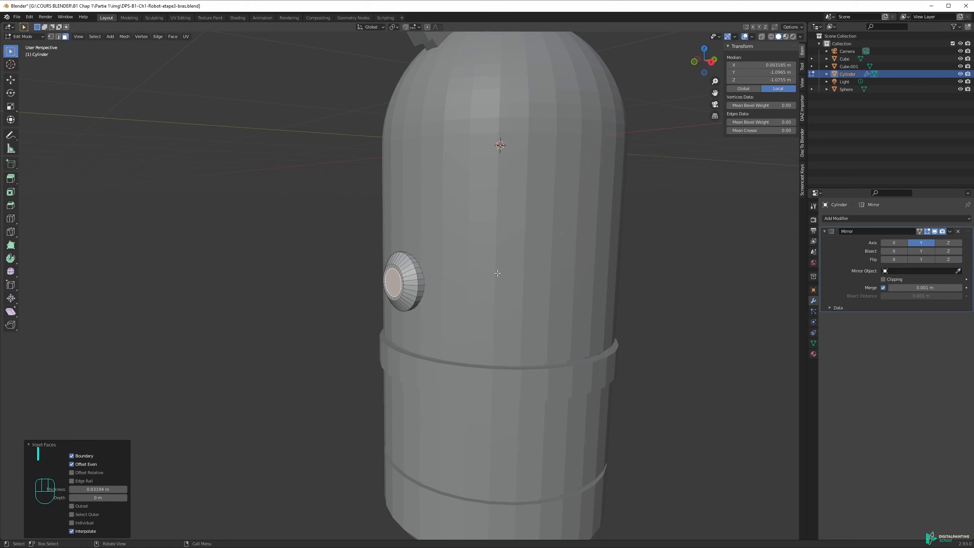
Extrude the inset face about 0.018 m inward to form a recess in the shoulder disc.
scroll(462, 274, "up", 3)
middle_click_drag(406, 283, 433, 283, "shift")
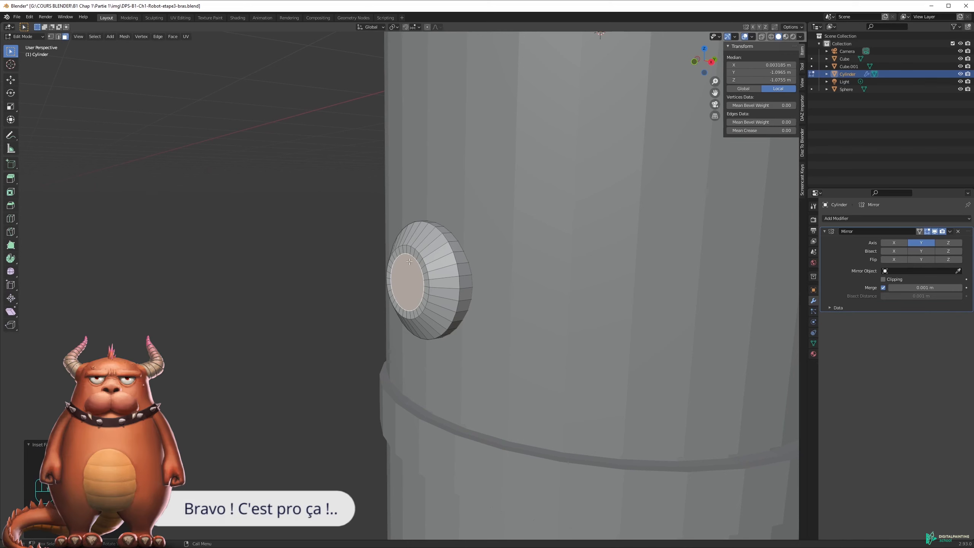
key("e")
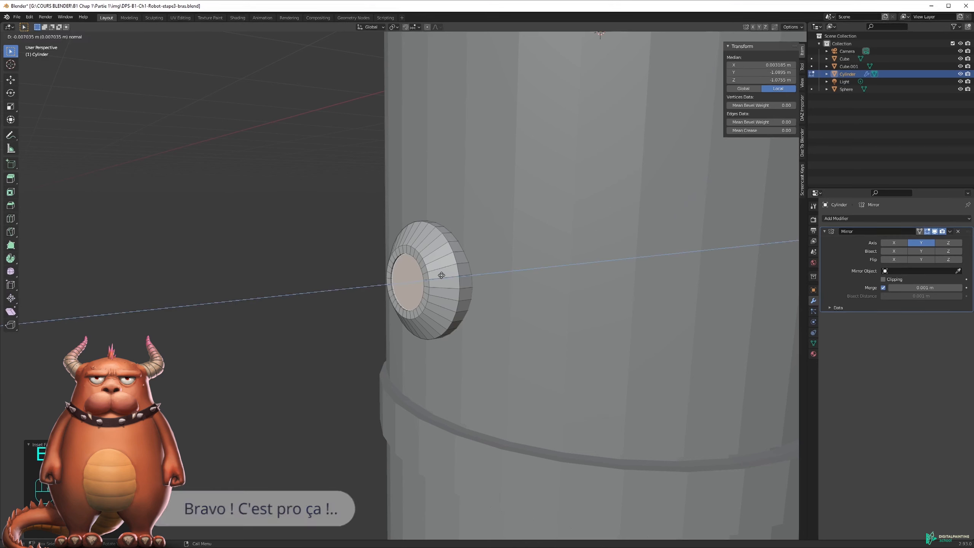
left_click(503, 317)
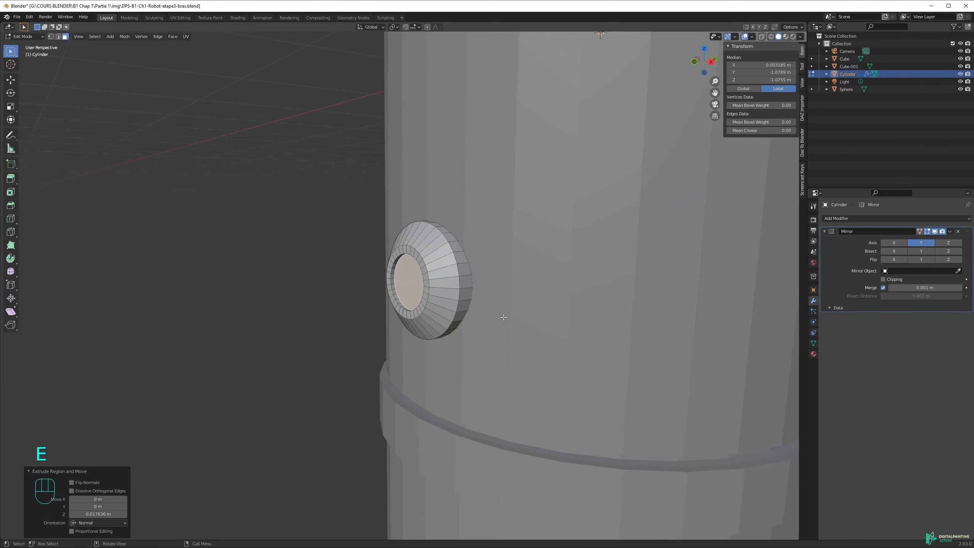
Select the whole shoulder disc mesh and scale it up slightly, comparing the sizes by undoing and redoing the change.
scroll(504, 317, "down", 6)
key("Tab")
middle_click_drag(502, 308, 481, 300)
scroll(482, 300, "up", 4)
key("Tab")
key("a")
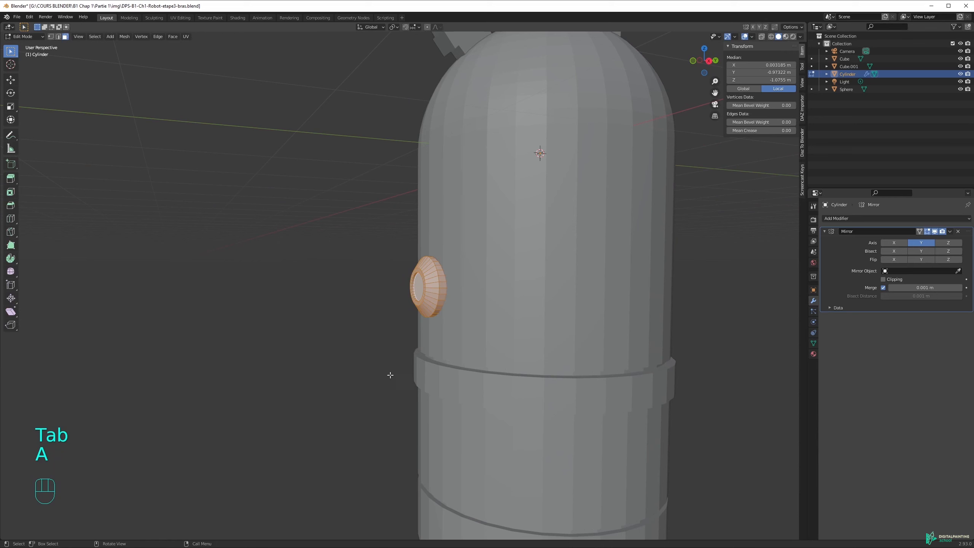
key("s")
left_click(392, 401)
key("ctrl+z")
key("ctrl+shift+z")
key("ctrl+z")
key("ctrl+shift+z")
Move the shoulder disc mesh about 0.015 m along Y into the body, return to Object Mode and save the file.
scroll(559, 363, "down", 4)
middle_click_drag(528, 347, 480, 334)
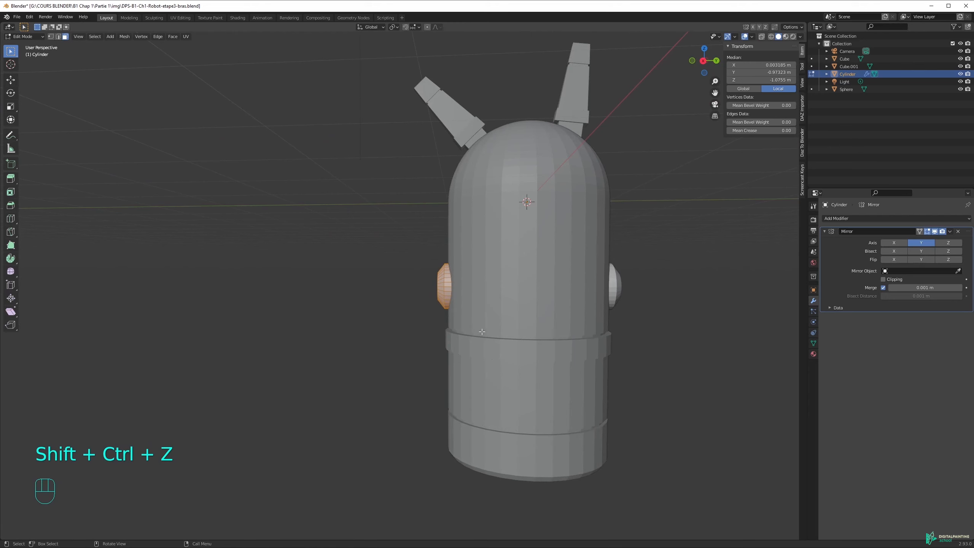
key("g")
key("y")
left_click(483, 331)
key("Tab")
mouse_move(476, 331)
middle_mouse_down()
mouse_move(388, 308)
mouse_move(416, 318)
mouse_move(434, 355)
mouse_move(422, 389)
mouse_move(414, 288)
mouse_move(477, 315)
middle_mouse_up()
key("ctrl+s")
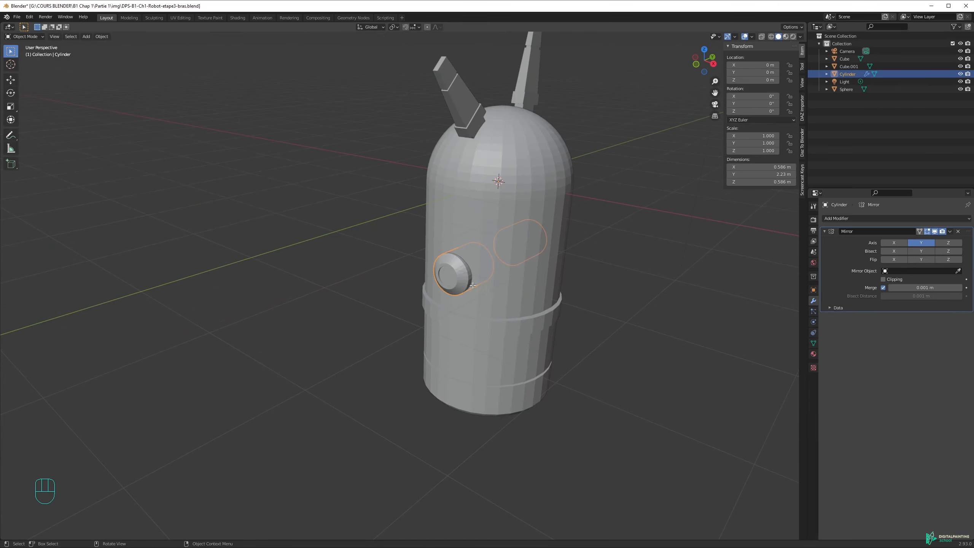
Try extruding the disc's recessed face outward about 0.264 m in Edit Mode, and undo the extrusion.
key("Tab")
scroll(479, 284, "up", 2)
middle_click_drag(481, 281, 454, 274)
key("e")
left_click(487, 270)
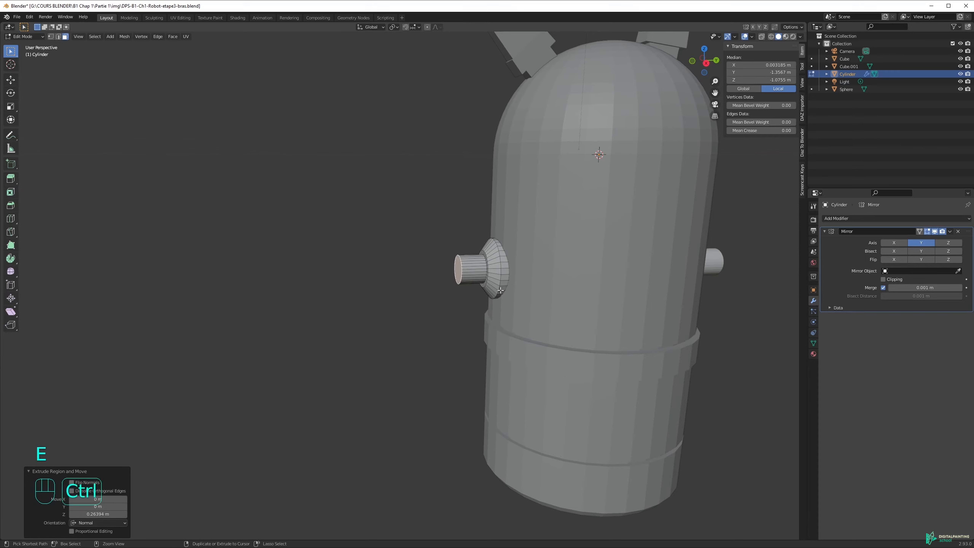
key("ctrl+z")
Box-select the whole shoulder disc in Edit Mode and clear the selection.
left_click(431, 290)
middle_click_drag(432, 290, 453, 301)
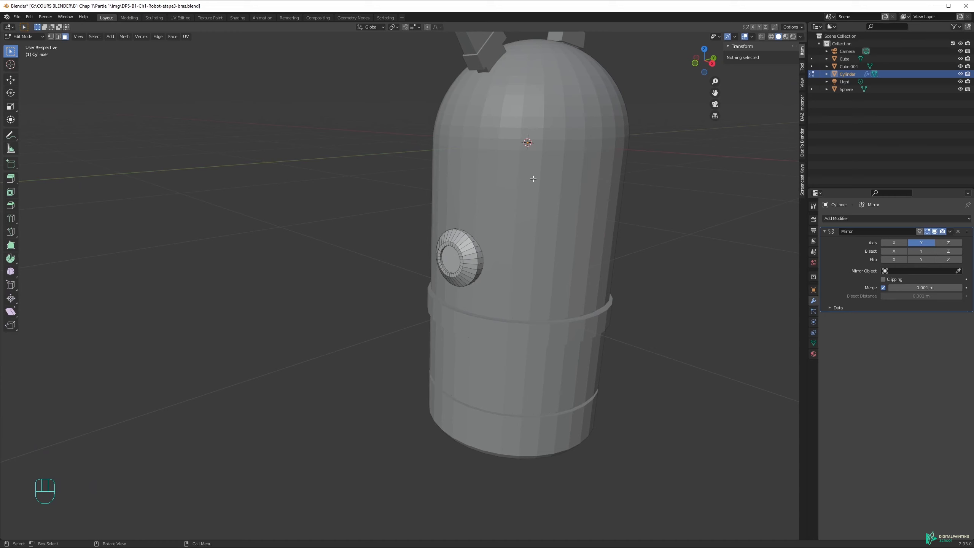
left_click(452, 233)
left_click_drag(415, 208, 515, 316)
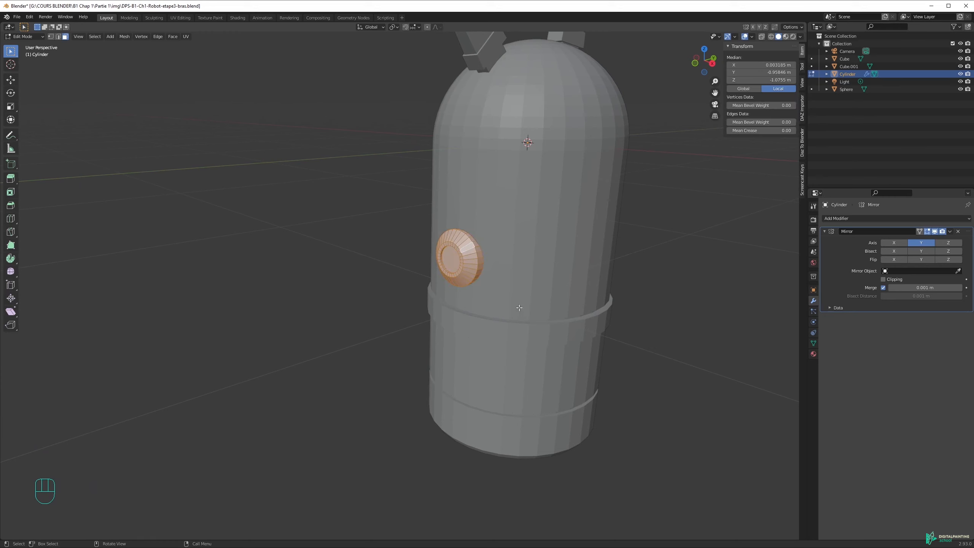
left_click(393, 203)
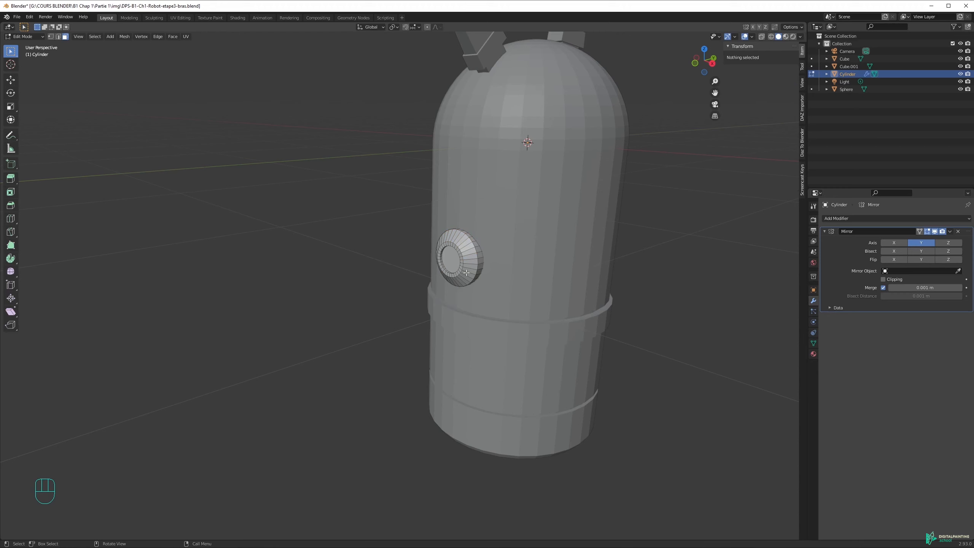
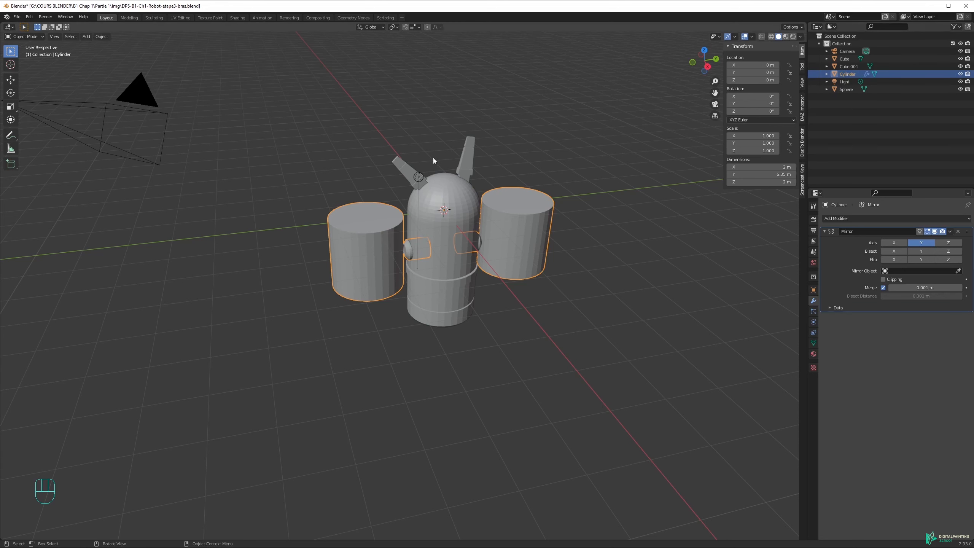
Try adding a separate cylinder in Object Mode and moving it away from the robot, and undo both changes.
key("shift+a")
mouse_move(434, 158)
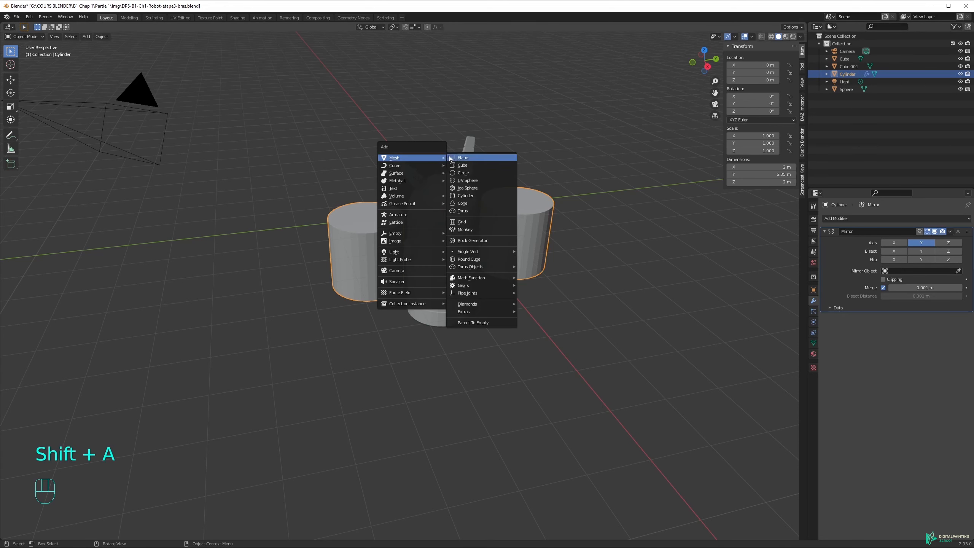
left_click(465, 196)
key("g")
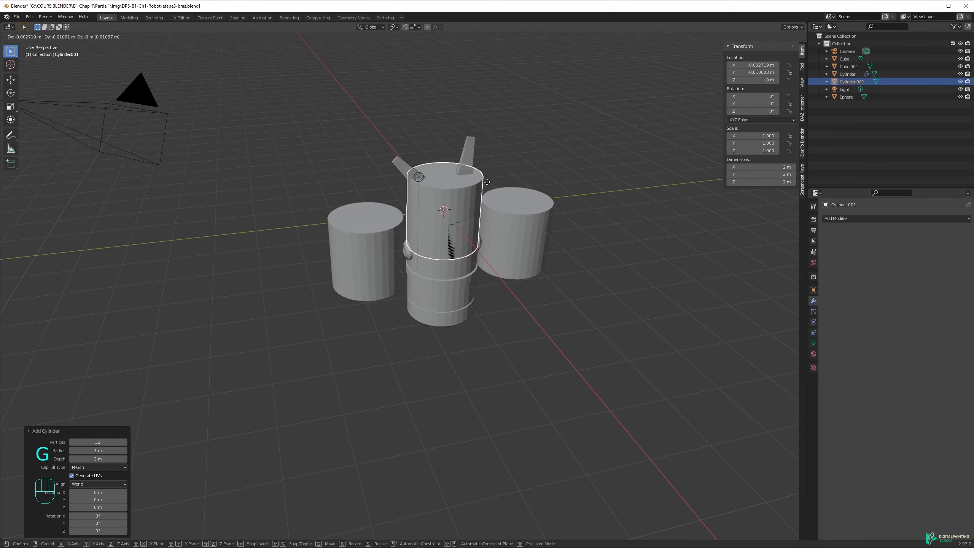
left_click(378, 210)
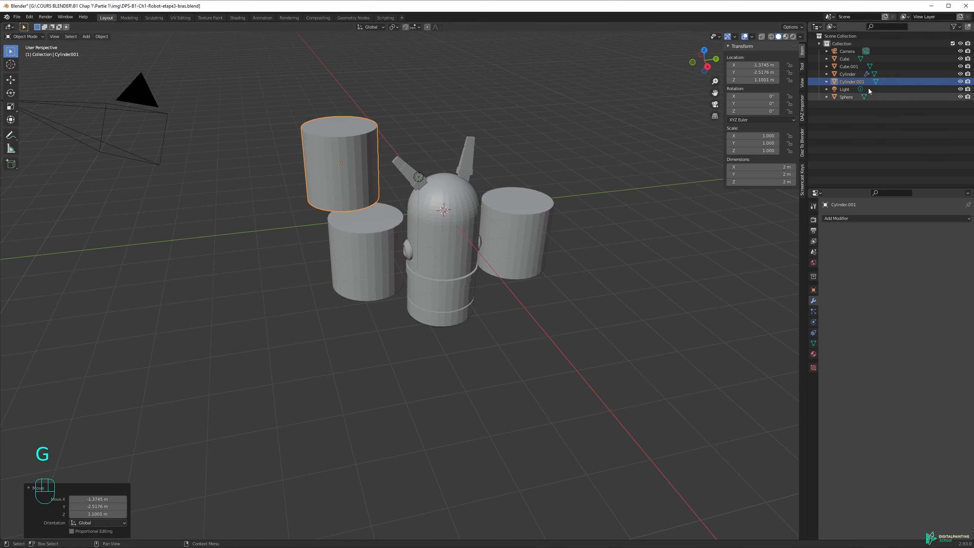
key("ctrl+z")
key("ctrl+z")
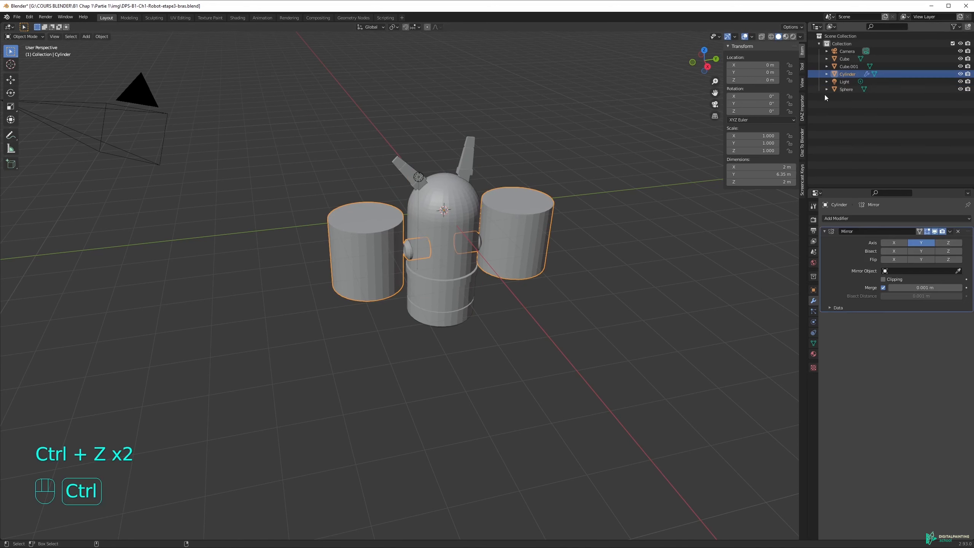
In Edit Mode, move the large new cylinder about 0.85 m down in the right orthographic view and rotate it 90°.
key("Tab")
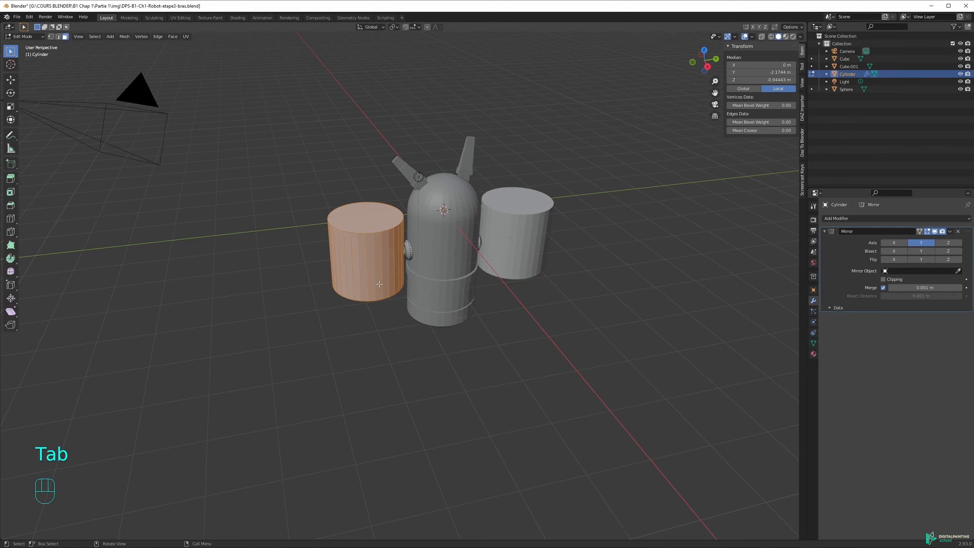
scroll(445, 271, "up", 5)
middle_click_drag(445, 272, 517, 175)
key("g")
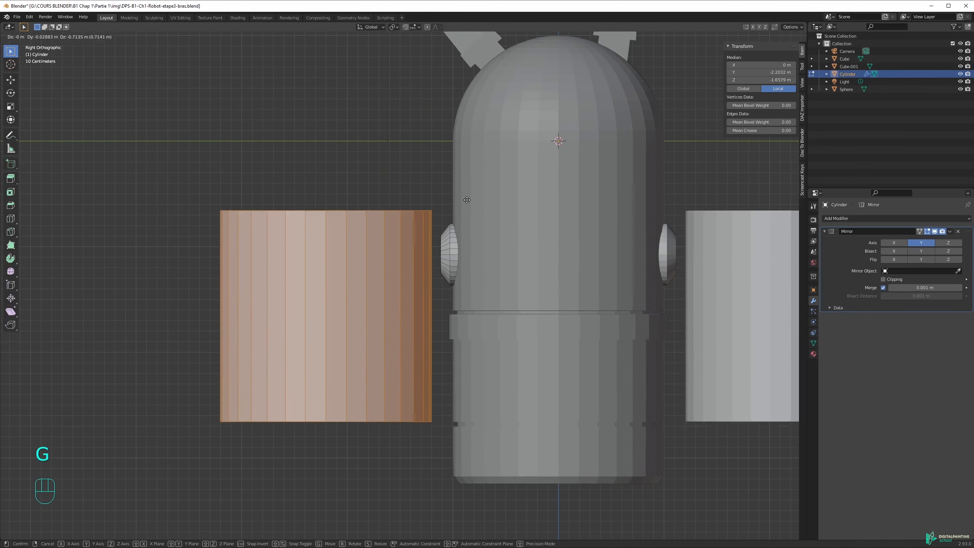
left_click(445, 226)
type("r")
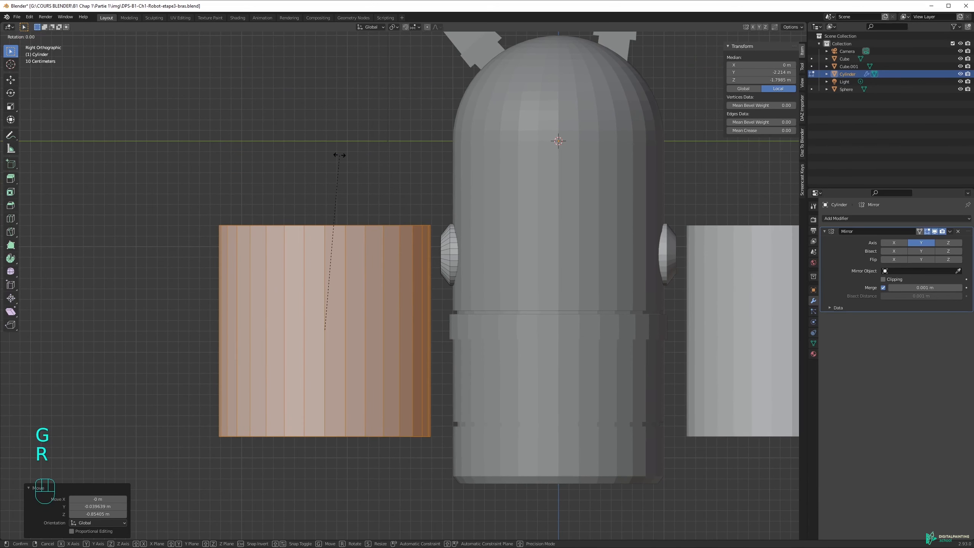
type("90")
key("Return")
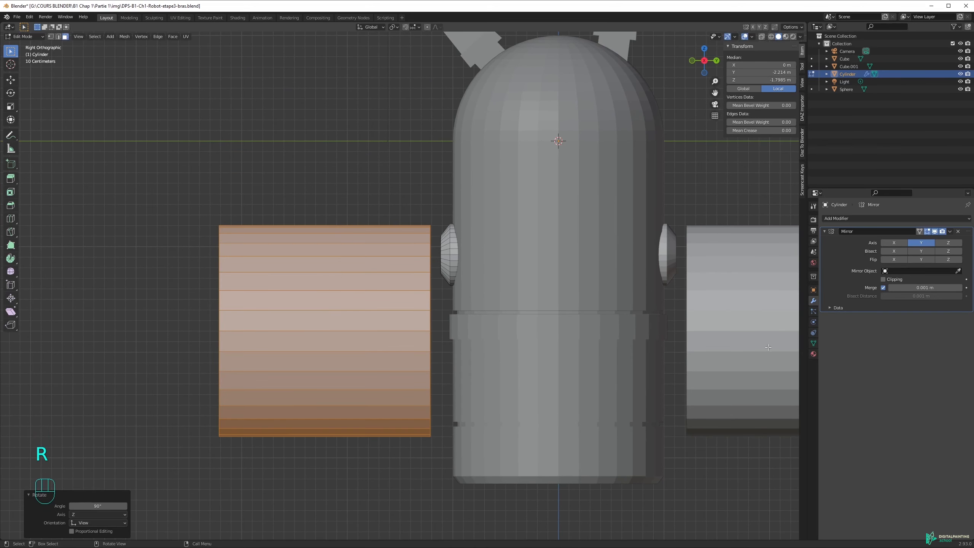
Scale the rotated cylinder to about 0.111 and move it about 1.045 m along Y and 0.739 m up against the disc.
key("s")
left_click(364, 314)
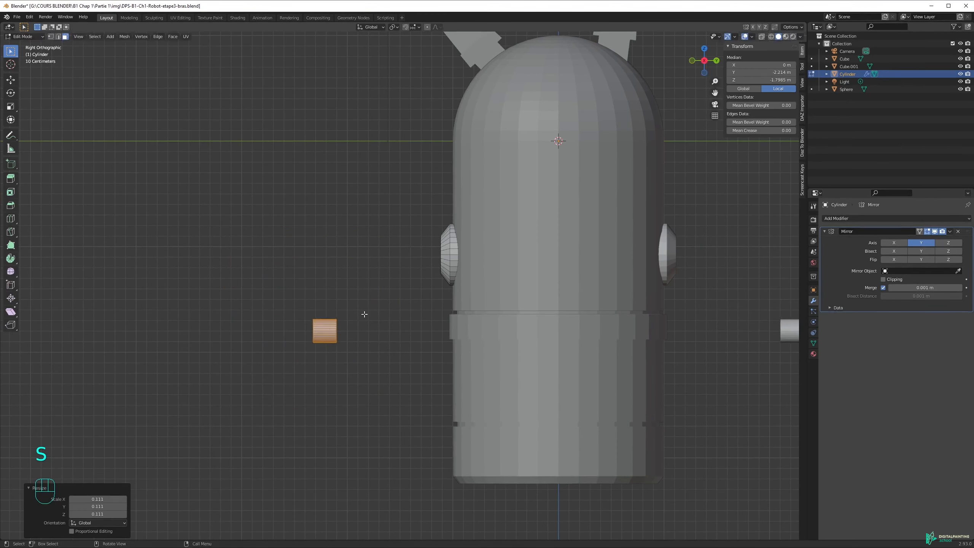
key("g")
left_click(474, 237)
middle_click_drag(474, 236, 408, 347)
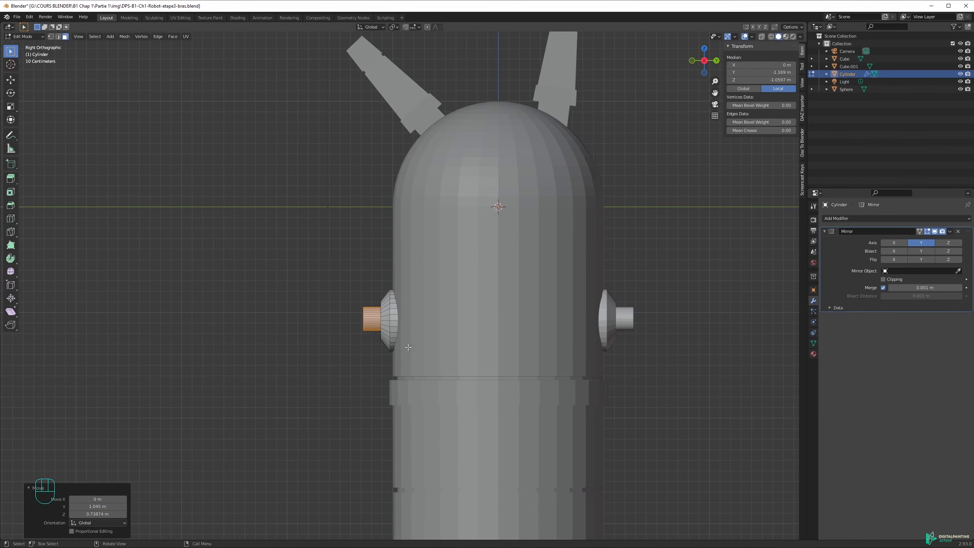
Center the small cylinder on the disc by lowering it about 0.016 m in total, checking the alignment in the front view.
scroll(319, 340, "up", 5)
middle_click_drag(377, 378, 492, 243, "shift")
key("g")
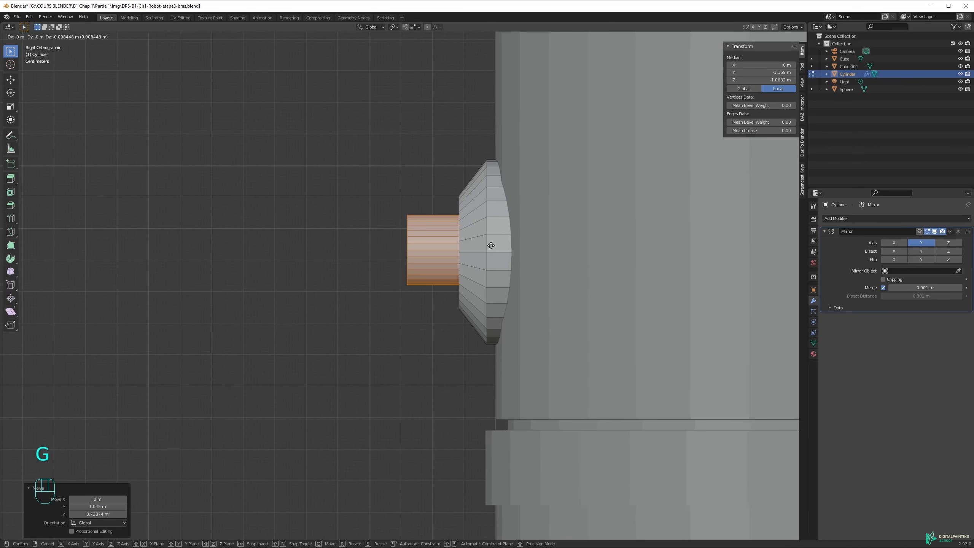
left_click(491, 246)
key("g")
left_click(476, 242)
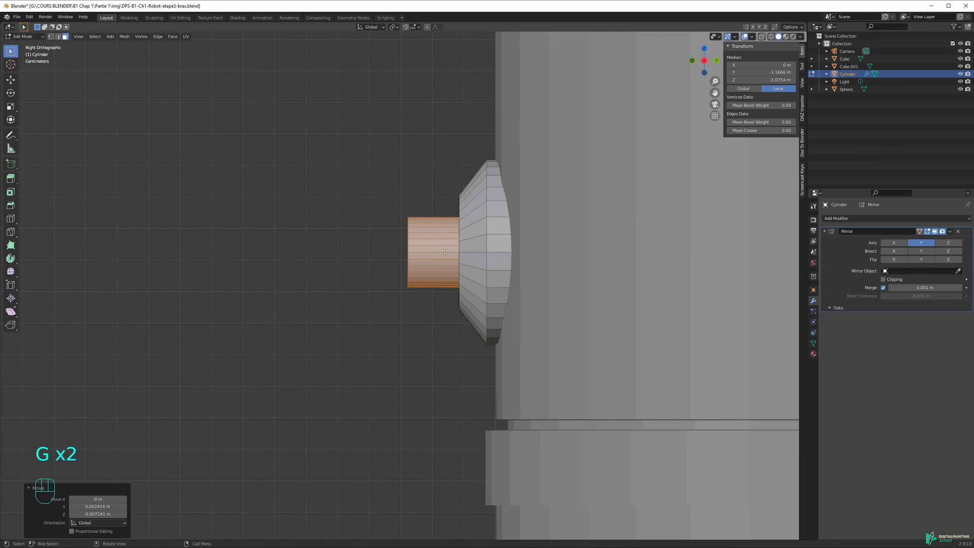
middle_click_drag(443, 240, 534, 254)
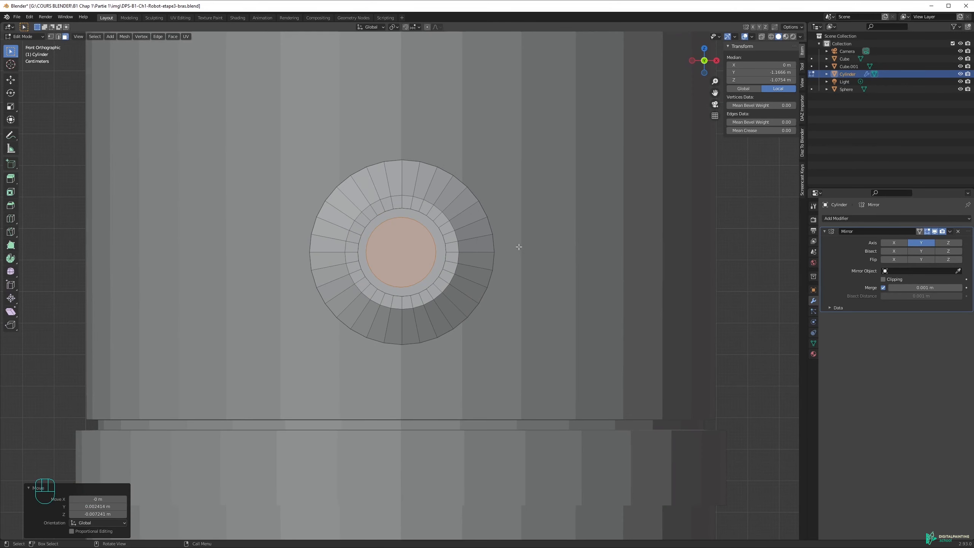
Select individual faces and the small cylinder's linked geometry, and try moving the cylinder away from the disc.
left_click(411, 168)
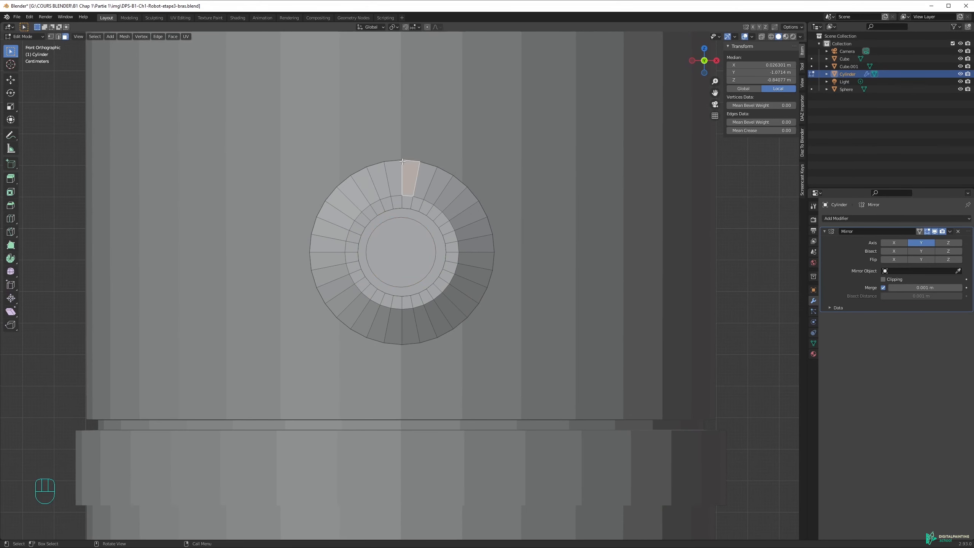
middle_click_drag(433, 196, 414, 191)
left_click(386, 231)
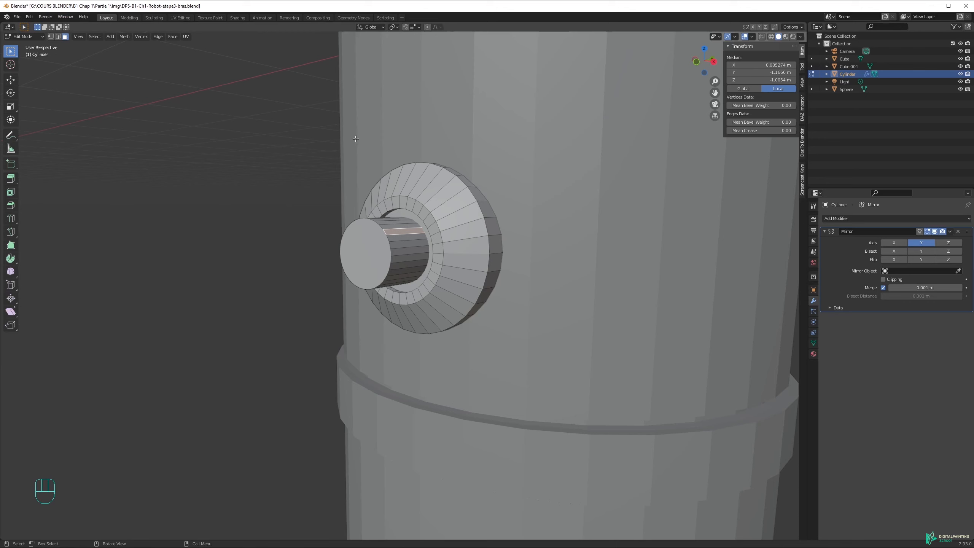
left_click(420, 167)
left_click(379, 243)
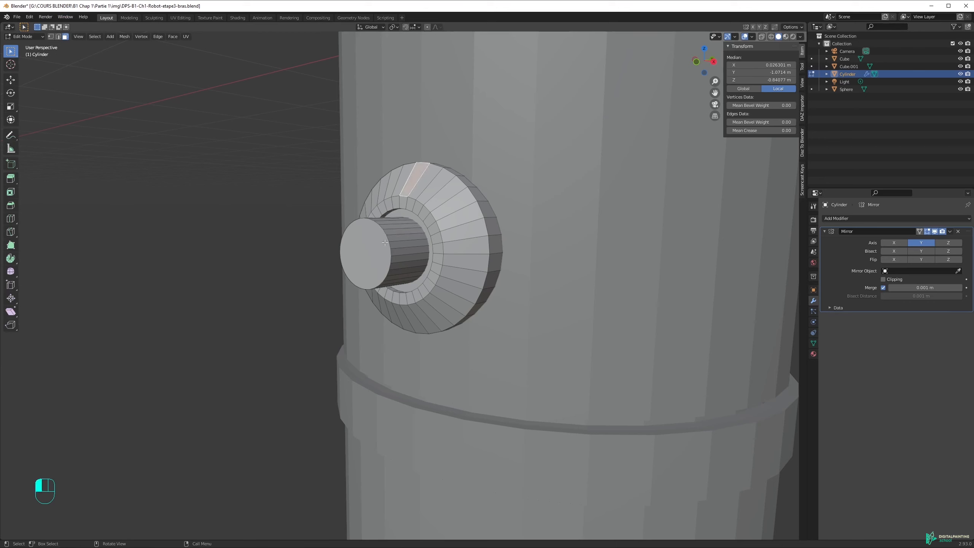
key("l")
key("g")
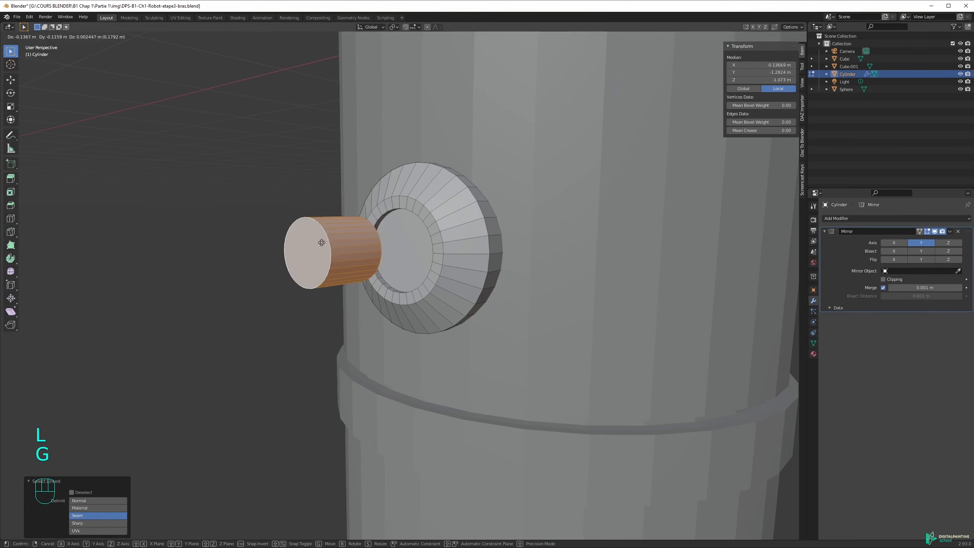
right_click(302, 242)
Select the shoulder disc's linked geometry and try moving it independently of the small cylinder.
left_click(454, 191)
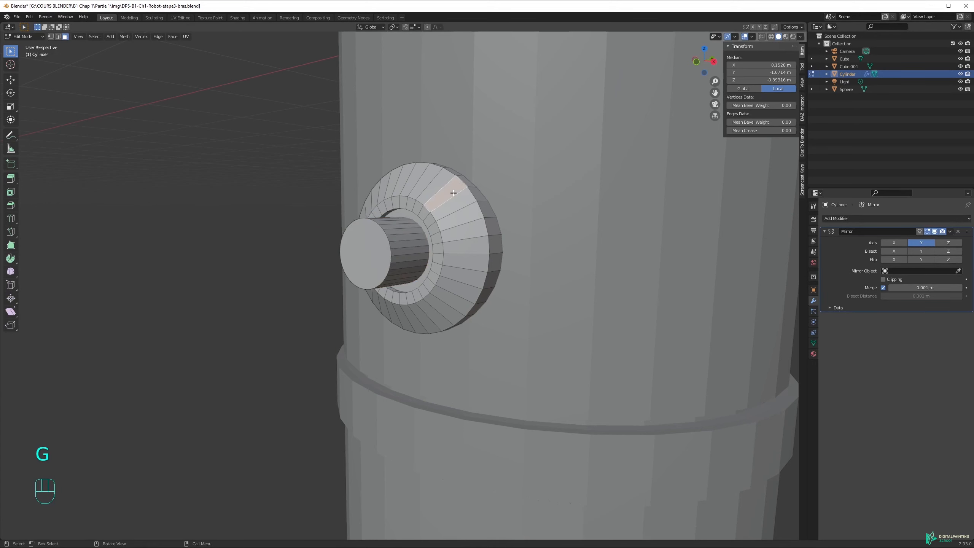
key("l")
key("g")
right_click(443, 179)
In face mode, select the loop of side faces around the small cylinder and add its outer end cap.
left_click(408, 213)
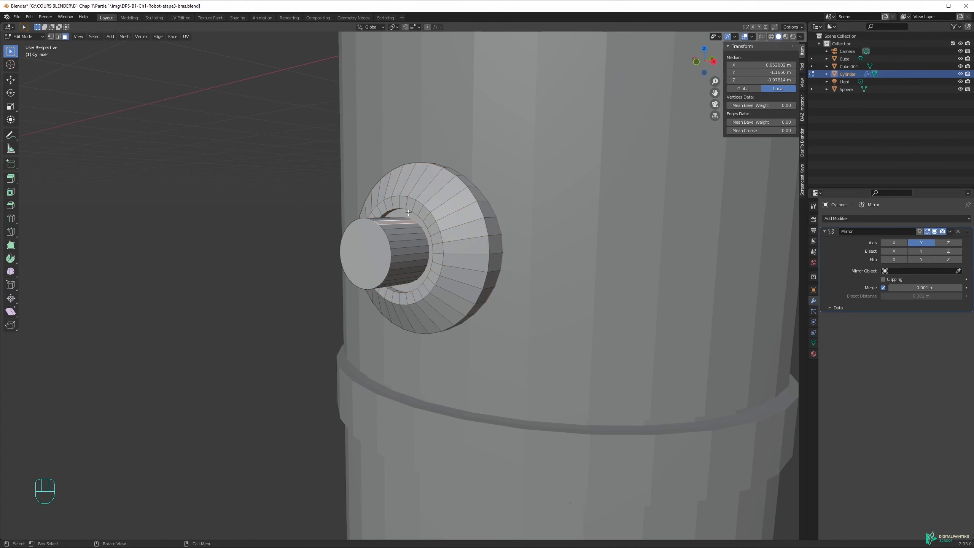
left_click(392, 240)
middle_click_drag(395, 226, 399, 233)
key("3")
left_click(393, 223, "alt")
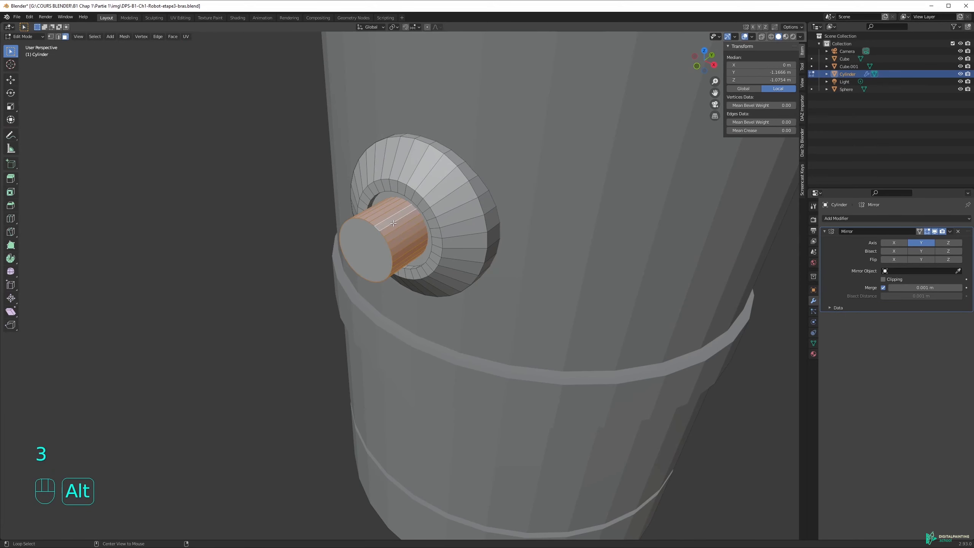
left_click(365, 248, "shift")
Turn on X-ray and add the small cylinder's hidden inner end cap to the selection.
middle_click_drag(326, 260, 339, 233)
scroll(371, 243, "up", 2)
key("alt+z")
left_click(194, 257, "shift")
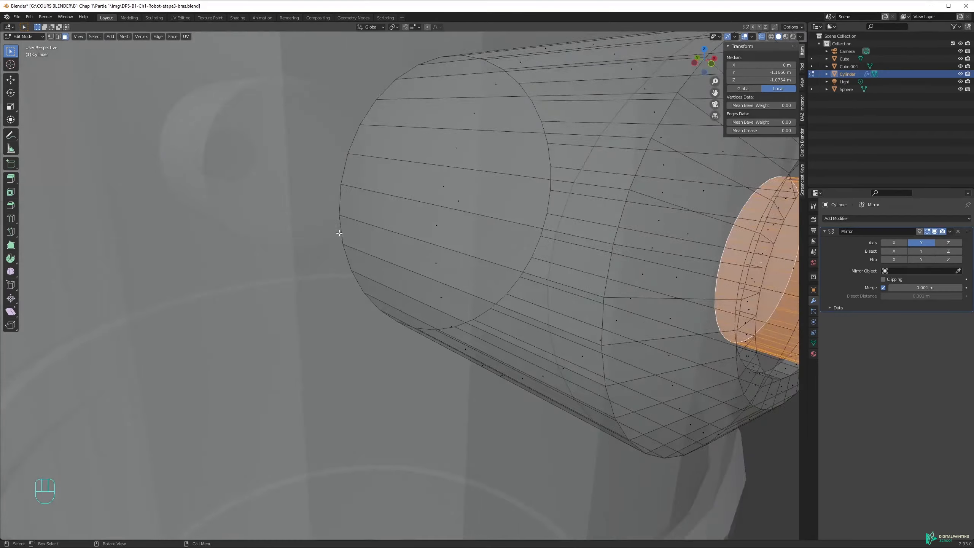
Turn off X-ray and try moving the fully selected small cylinder, cancelling the move.
scroll(339, 233, "down", 3)
middle_click_drag(545, 245, 395, 184)
middle_click_drag(503, 258, 389, 259)
key("Tab")
key("Tab")
key("alt+z")
key("g")
right_click(489, 226)
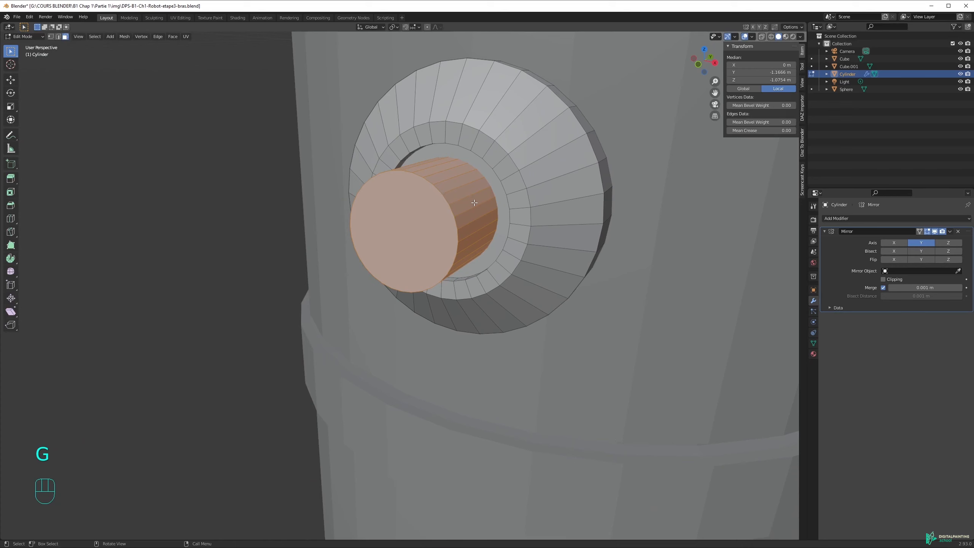
Try selecting individual faces on the shoulder disc and small cylinder one by one, clearing the selection at the end.
left_click(556, 163)
scroll(505, 199, "down", 2)
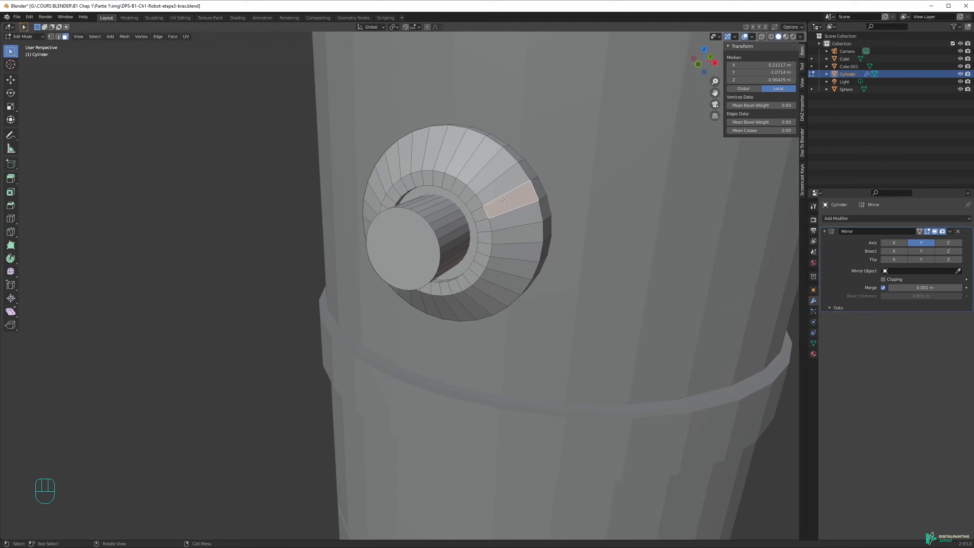
left_click(545, 209)
left_click(464, 153)
left_click(511, 199)
left_click(403, 241)
left_click(438, 179)
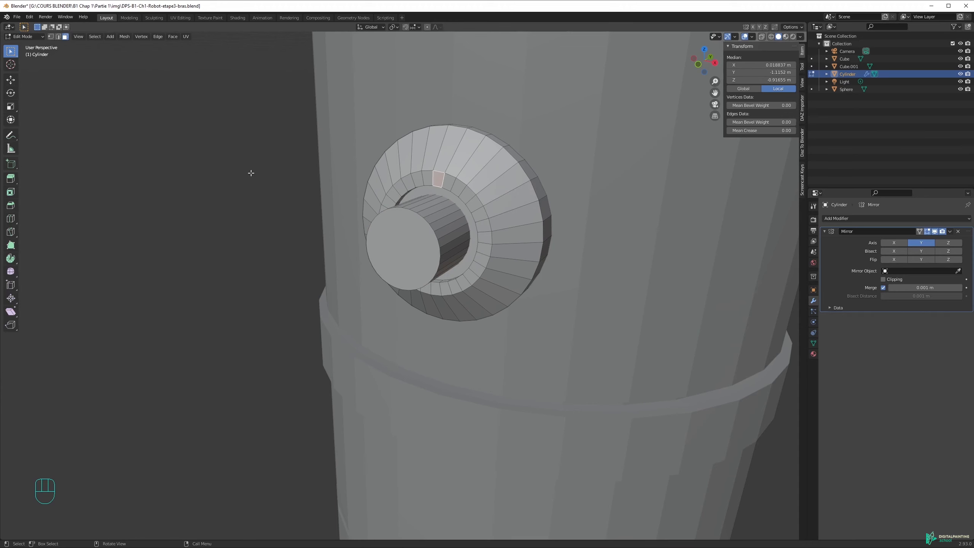
left_click(309, 187)
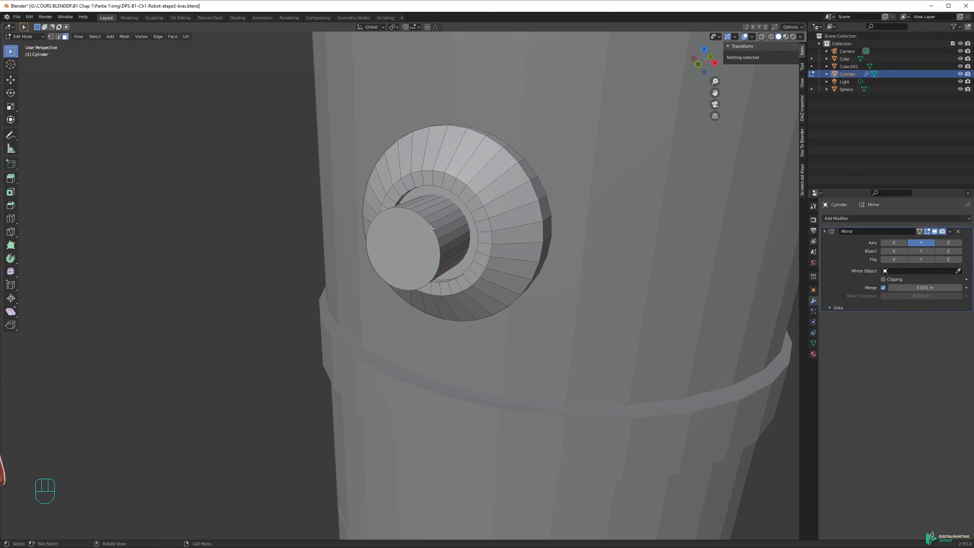
Select the small cylinder's linked geometry and add the shoulder disc's linked geometry to the selection.
key("l")
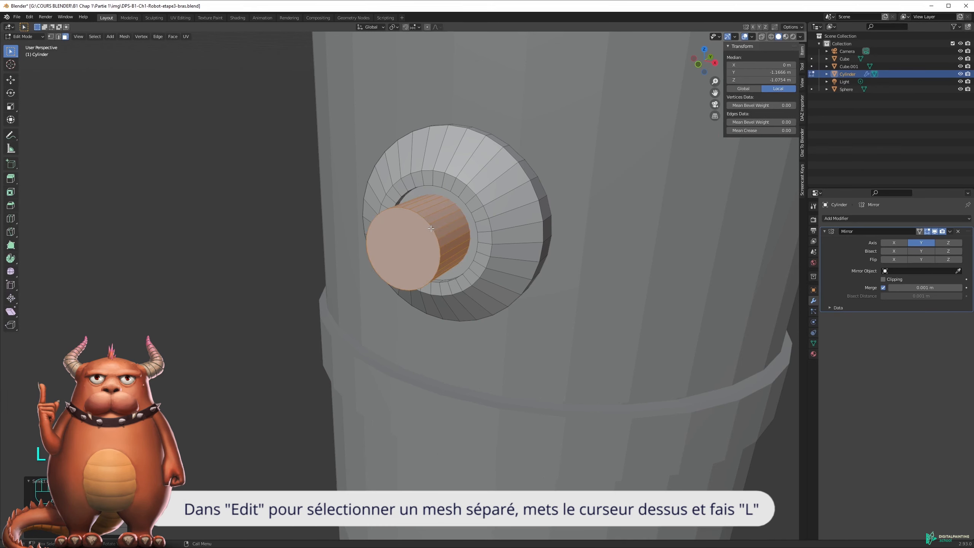
key("l")
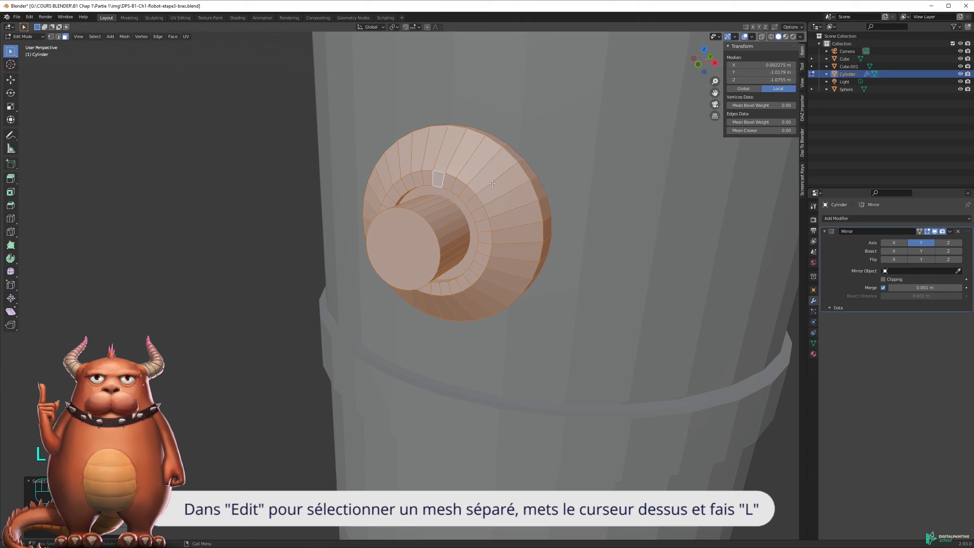
left_click(194, 163)
key("l")
left_click(438, 178)
key("l")
key("l")
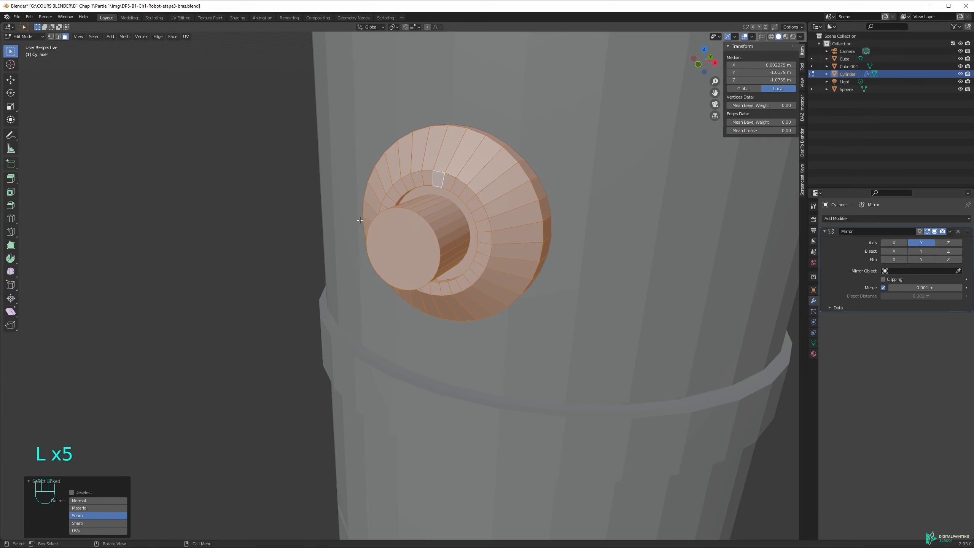
Select only the shoulder disc's linked geometry and hide it.
left_click(293, 145)
key("l")
middle_click_drag(454, 186, 466, 166)
key("h")
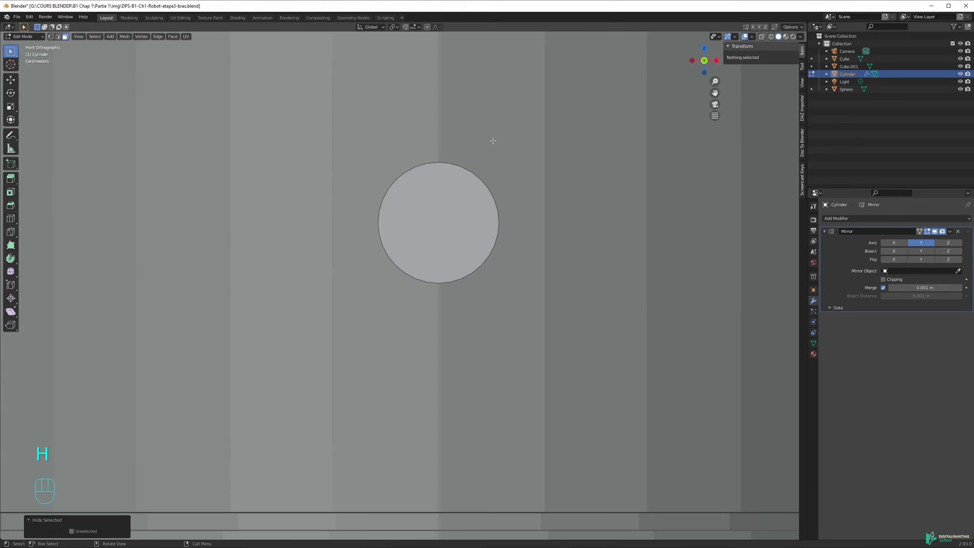
Reveal the hidden shoulder disc and move it about -0.0042 m along X to center it around the small cylinder.
key("ctrl")
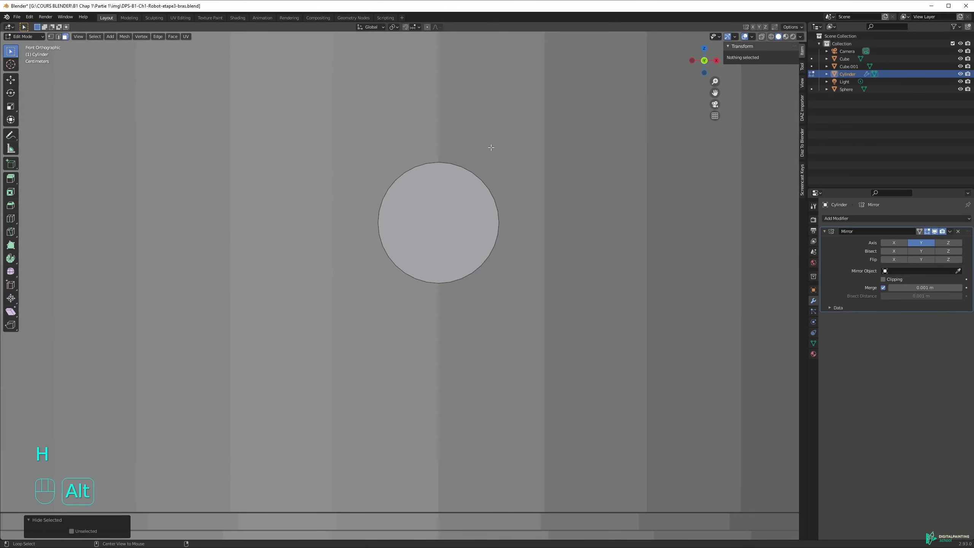
key("alt+h")
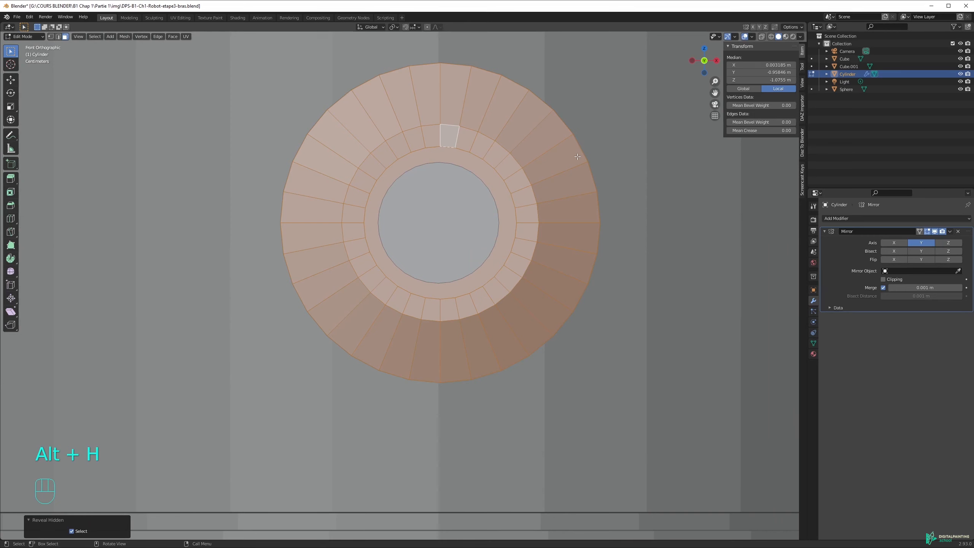
key("g")
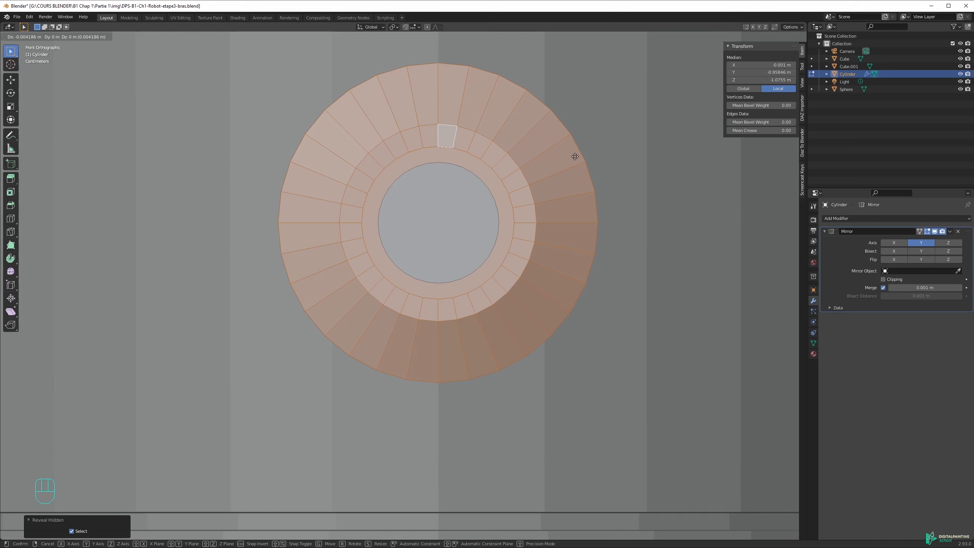
left_click(575, 156)
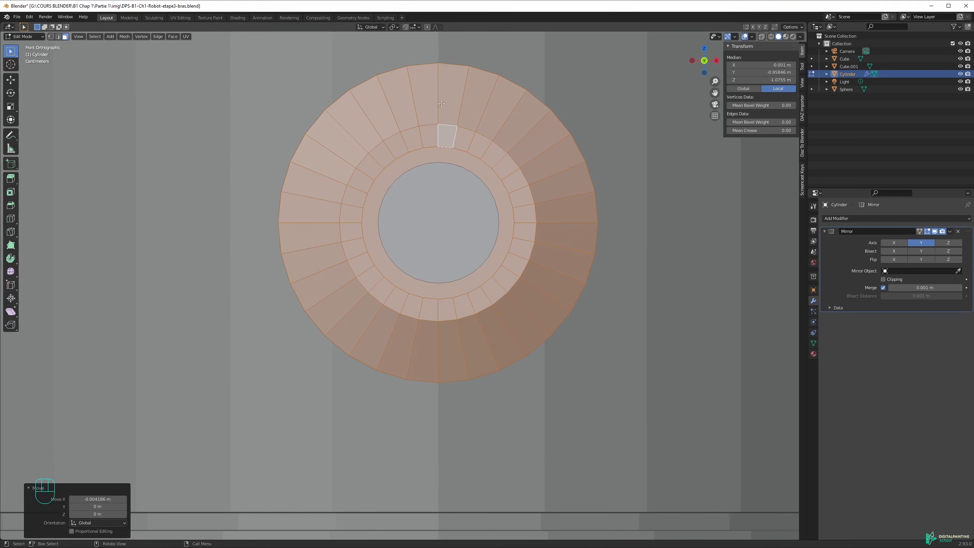
Hide the shoulder disc, select the small cylinder's linked geometry on its own, and reveal the disc again.
middle_click_drag(516, 159, 476, 191)
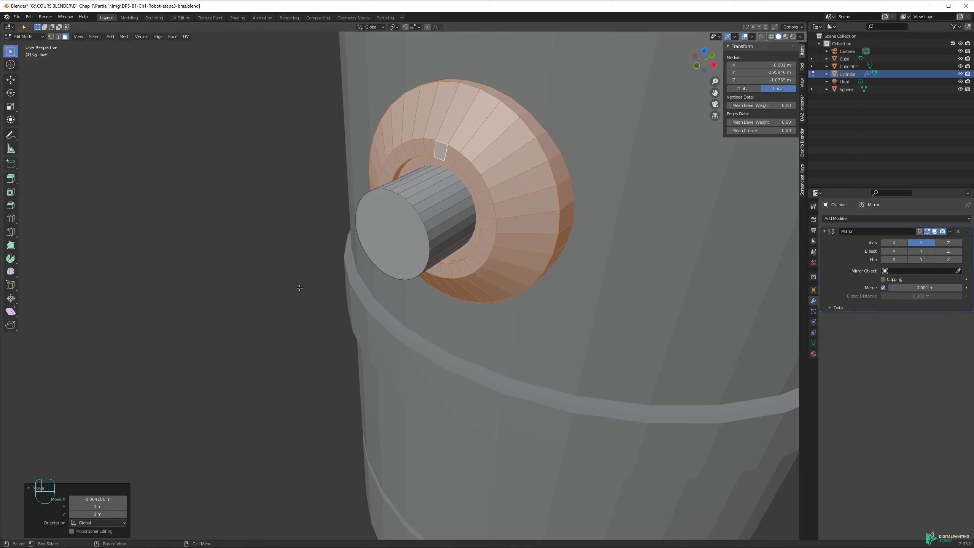
key("h")
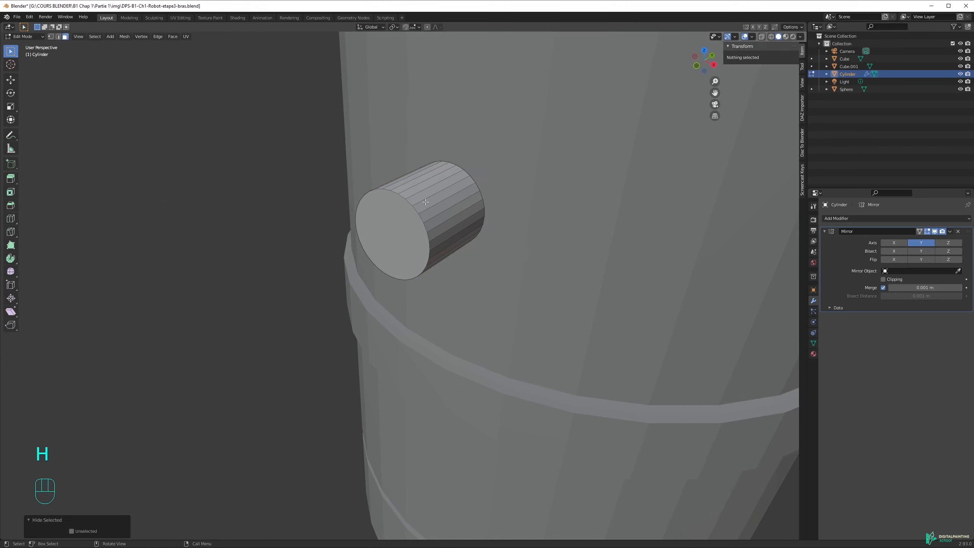
scroll(441, 238, "down", 3)
middle_click_drag(442, 238, 516, 198)
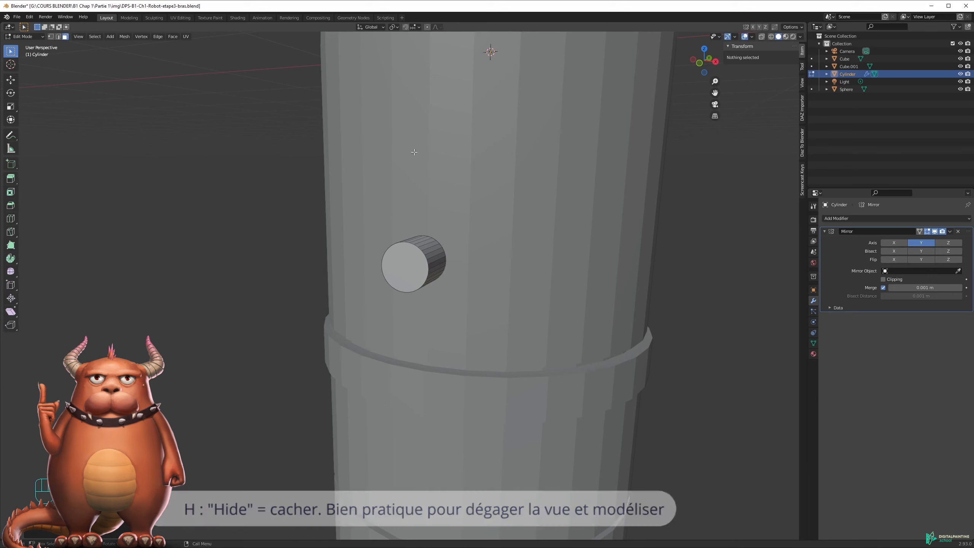
key("l")
middle_click_drag(447, 268, 375, 206)
middle_click_drag(434, 255, 483, 277)
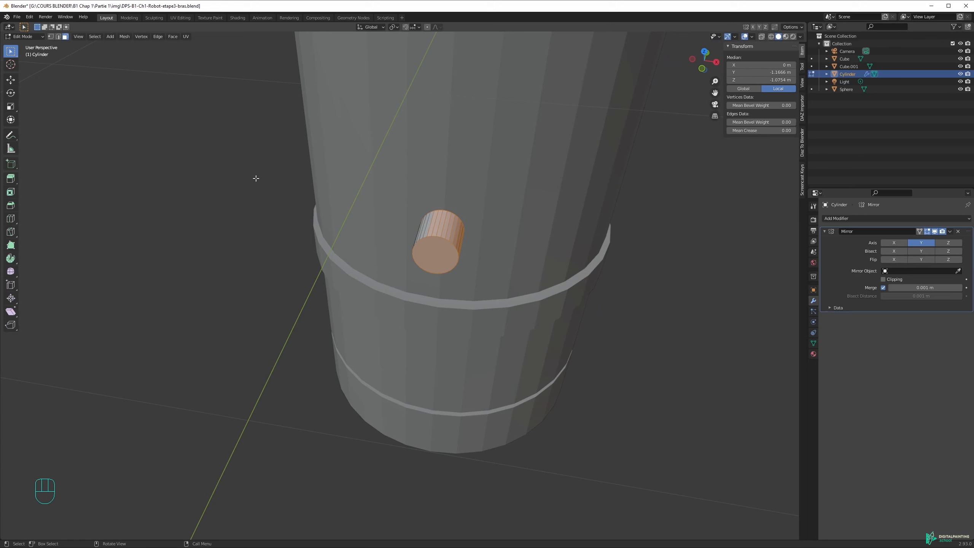
key("alt+h")
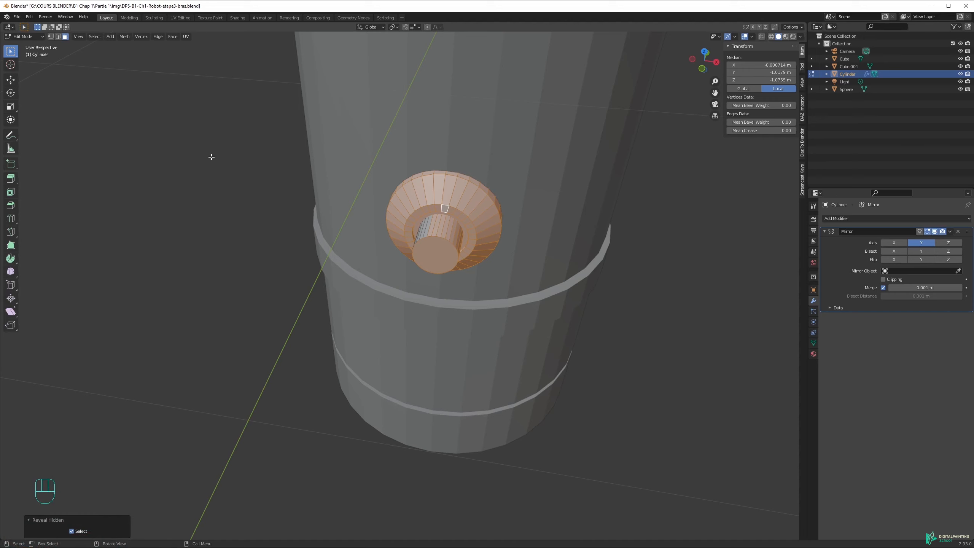
In face mode, select the small cylinder's outer end cap and move it about 0.083 m along Y toward the disc.
key("3")
left_click(432, 248)
scroll(432, 248, "up", 5)
middle_click_drag(431, 248, 560, 187)
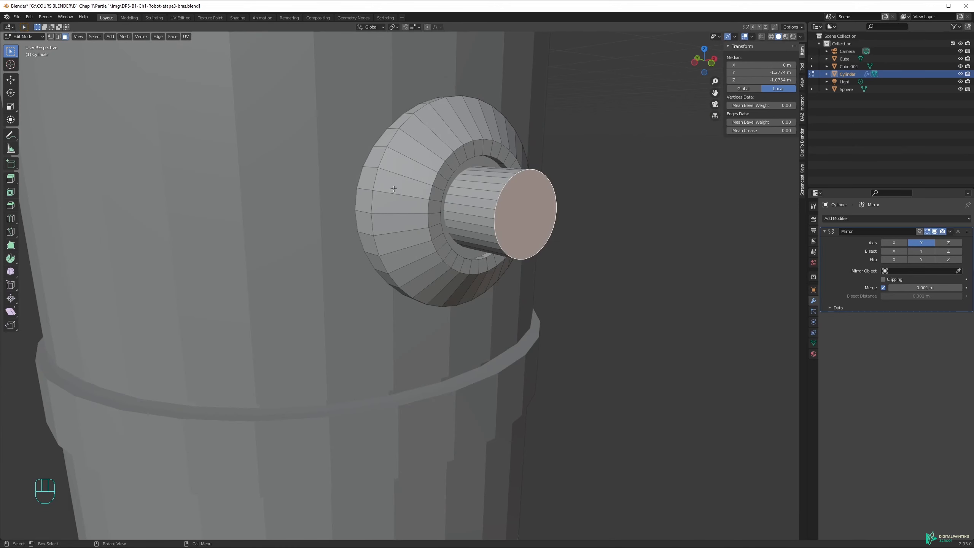
middle_click_drag(582, 288, 507, 228)
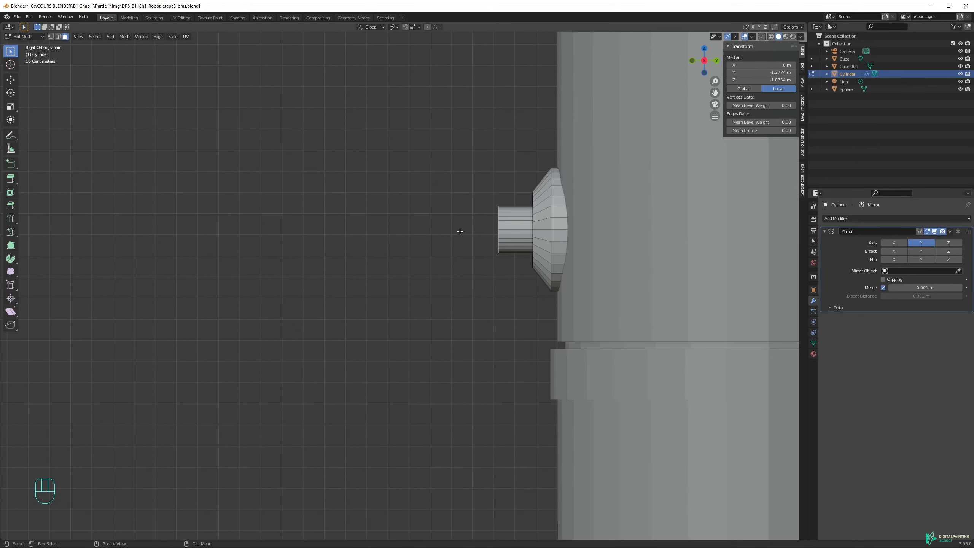
key("g")
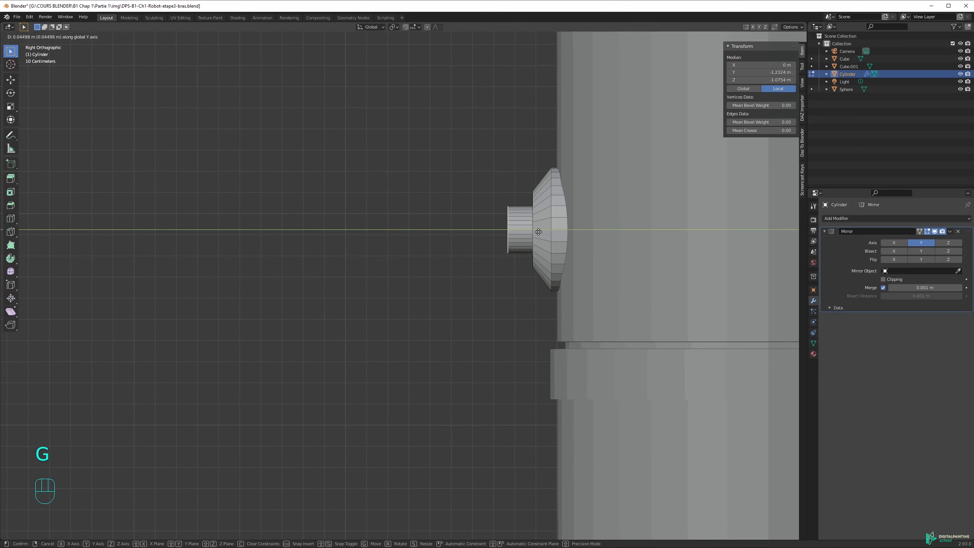
left_click(538, 234)
Extrude the end cap outward four times to lengthen the small cylinder in short sections.
key("e")
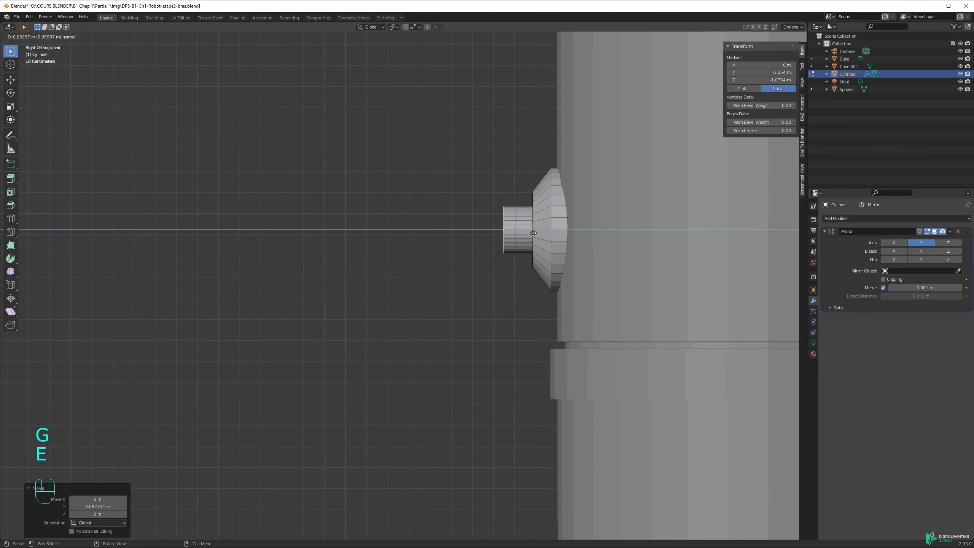
left_click(533, 233)
key("e")
left_click(509, 231)
key("e")
left_click(493, 229)
key("e")
left_click(480, 227)
Enable proportional editing and rotate the end cap about -35.4° in the side view with a proportional size of 0.35.
middle_click_drag(487, 238, 514, 250)
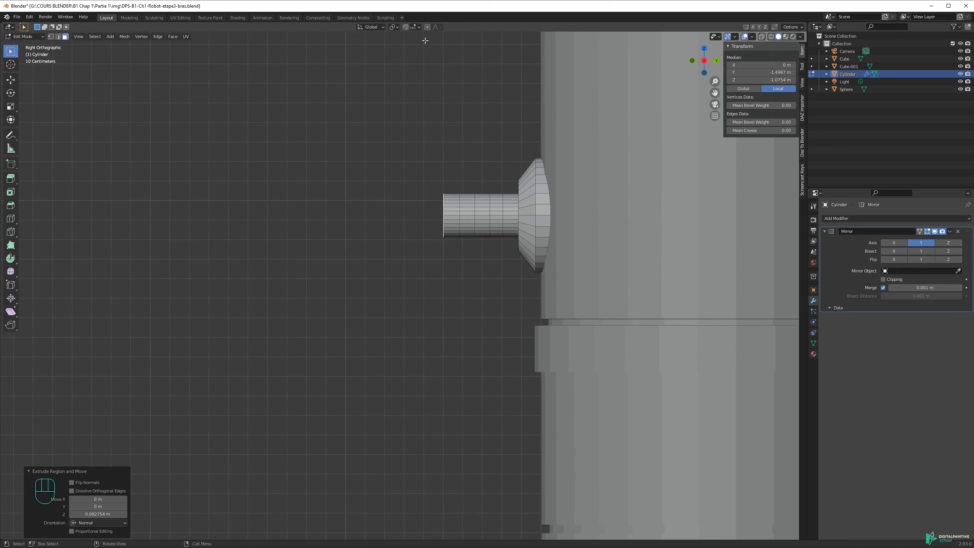
key("o")
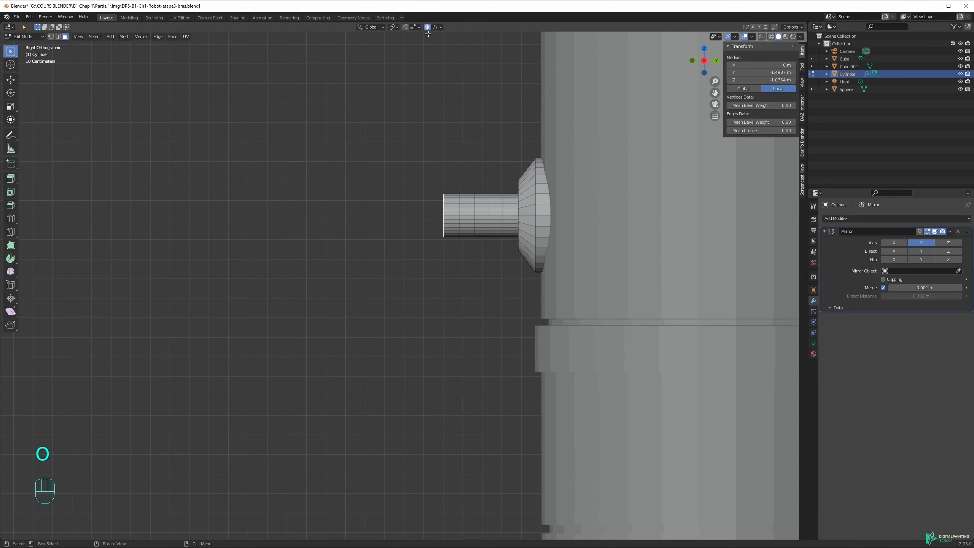
key("r")
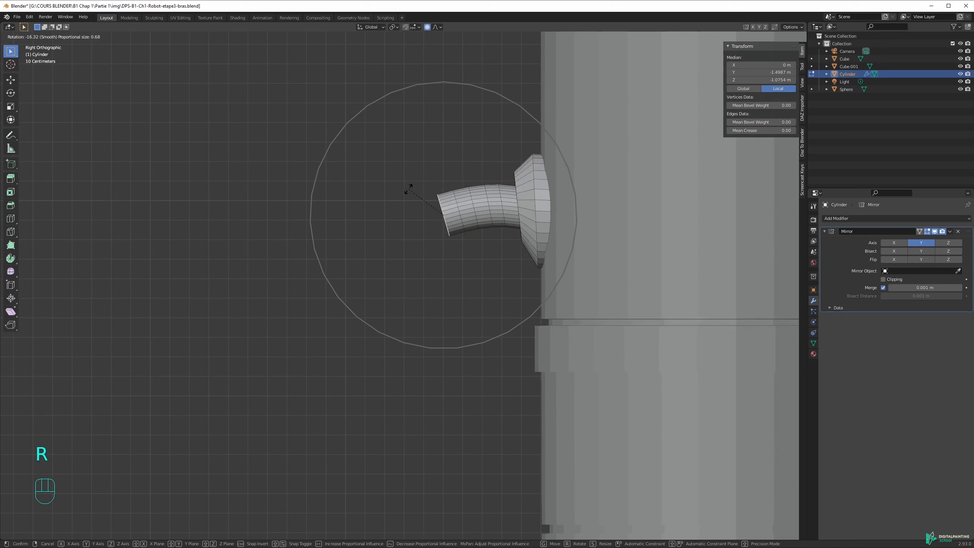
scroll(408, 188, "up", 2)
scroll(410, 189, "up", 2)
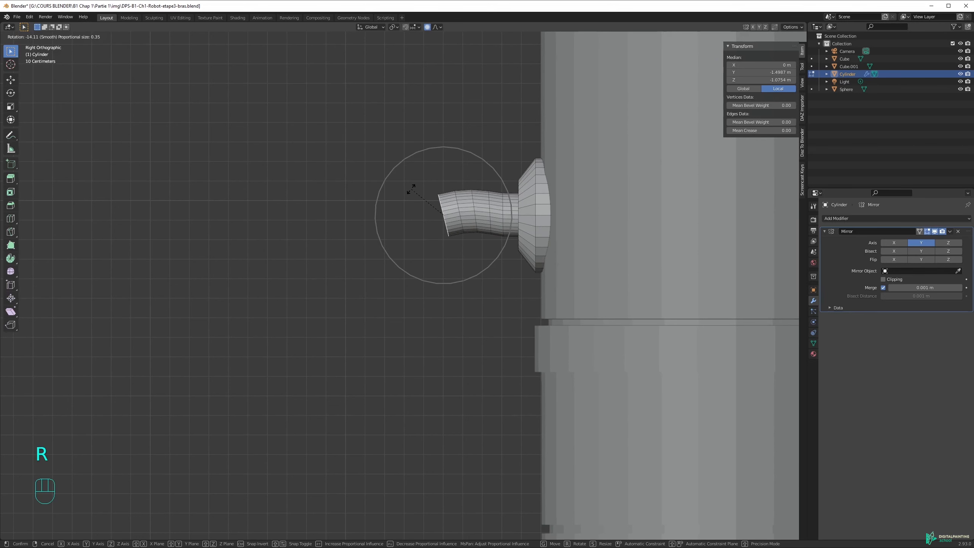
left_click(398, 201)
Move and rotate the end cap further downward with proportional editing to bend the tube into an elbow.
key("g")
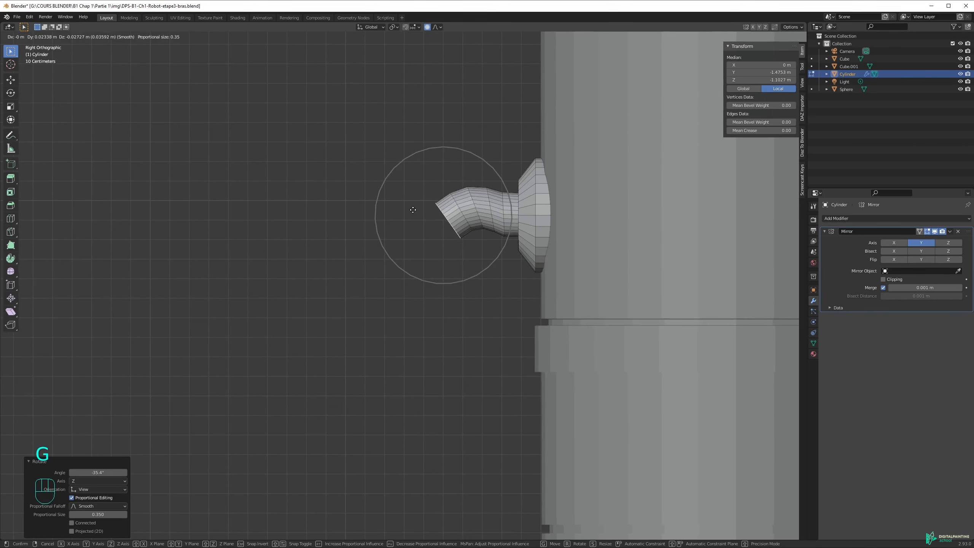
left_click(428, 202)
key("r")
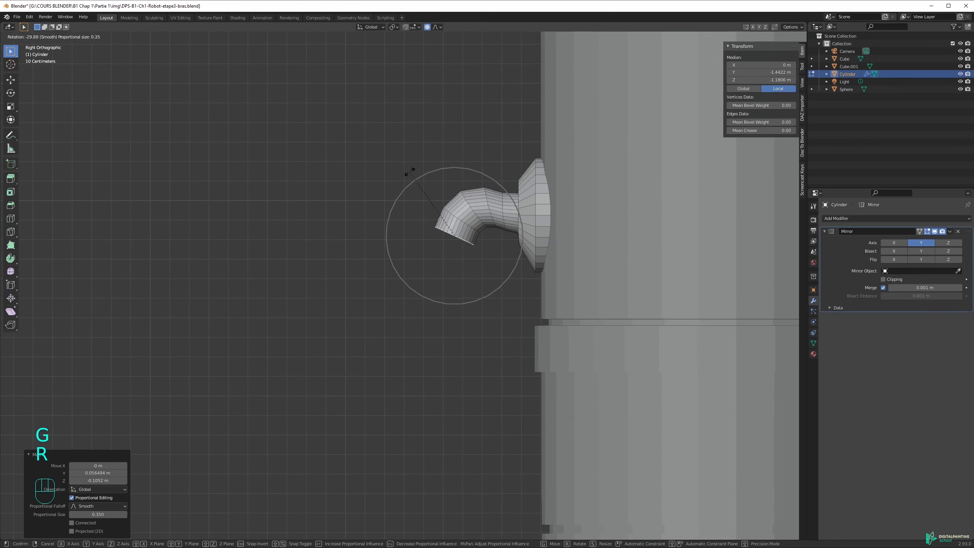
key("g")
left_click(413, 205)
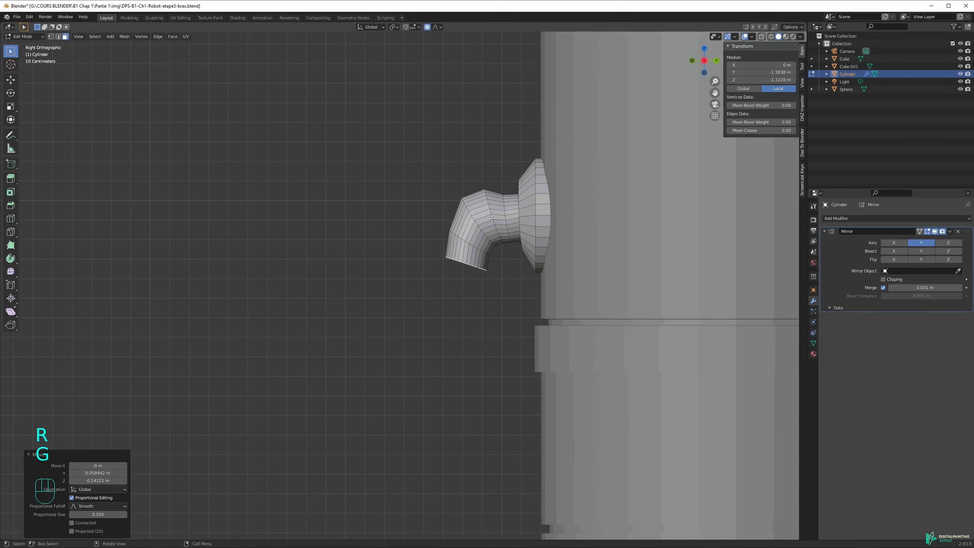
Select a strip of faces on the elbow and move it about 0.051 m downward with a proportional size of about 0.2.
left_click(467, 209, "alt")
key("g")
scroll(467, 209, "up", 6)
left_click(469, 211)
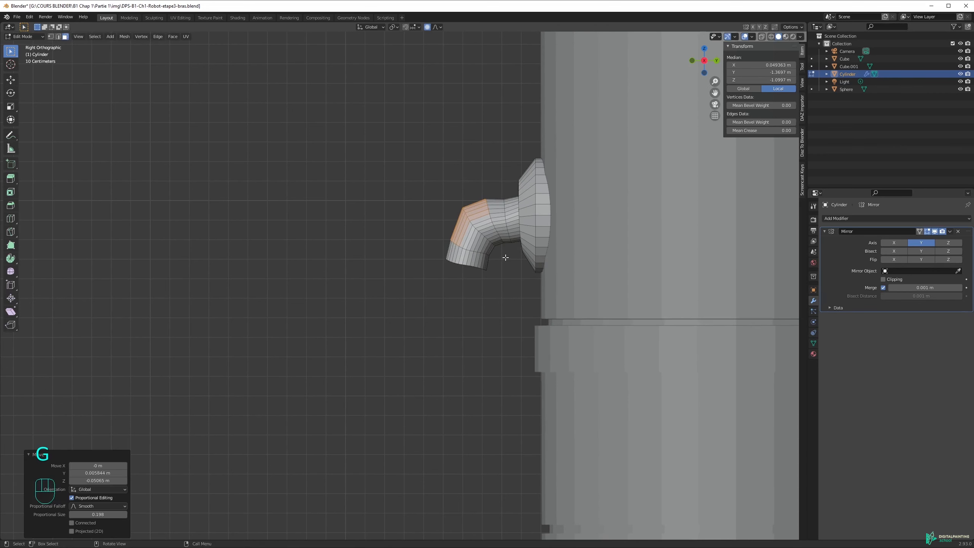
Undo the tube's bending and extrusions back to the shortened small cylinder.
key("ctrl+z")
key("ctrl+z")
key("ctrl+z")
key("ctrl+z")
key("ctrl+z")
key("ctrl+z")
key("ctrl+z")
key("ctrl+z")
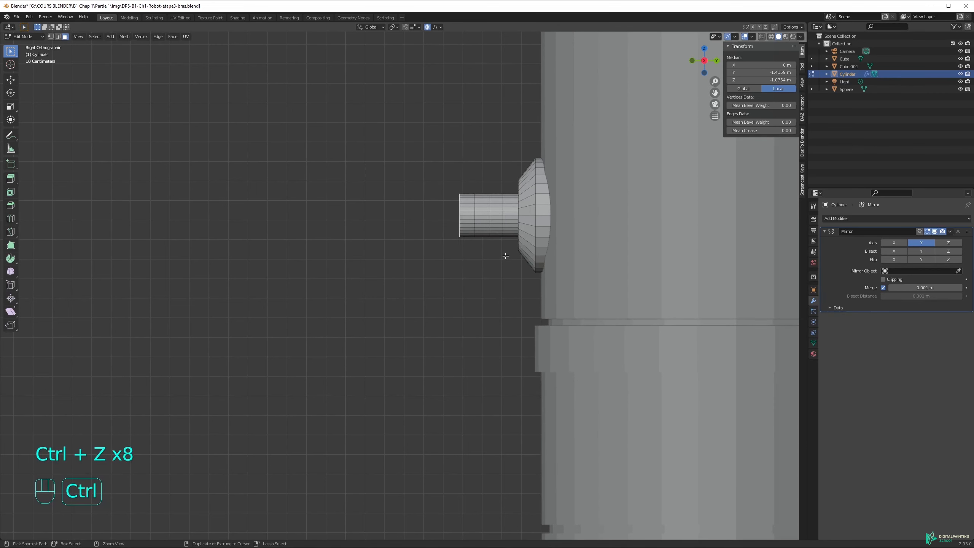
key("ctrl+z")
key("ctrl+z")
key("ctrl+z")
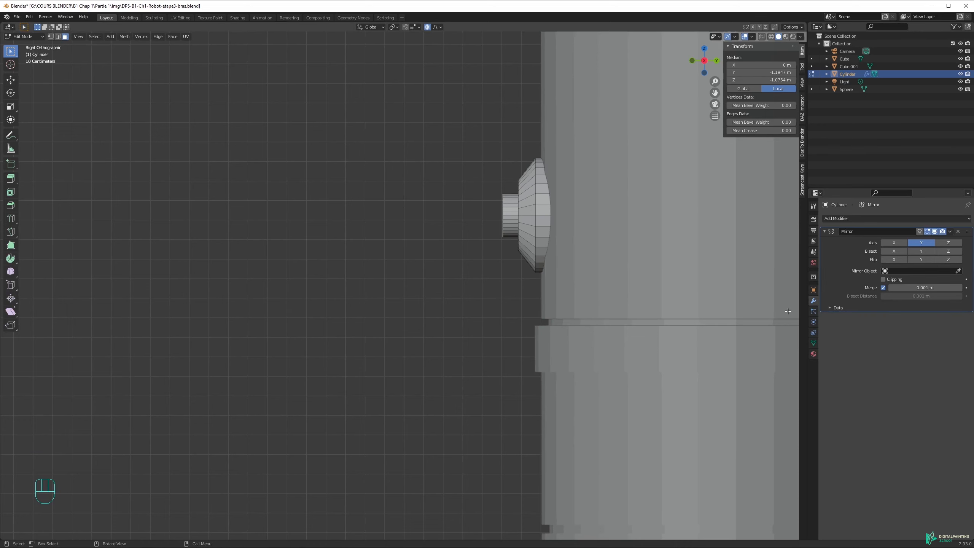
Extrude the small cylinder's end cap about 0.031 m outward.
key("e")
left_click(532, 217)
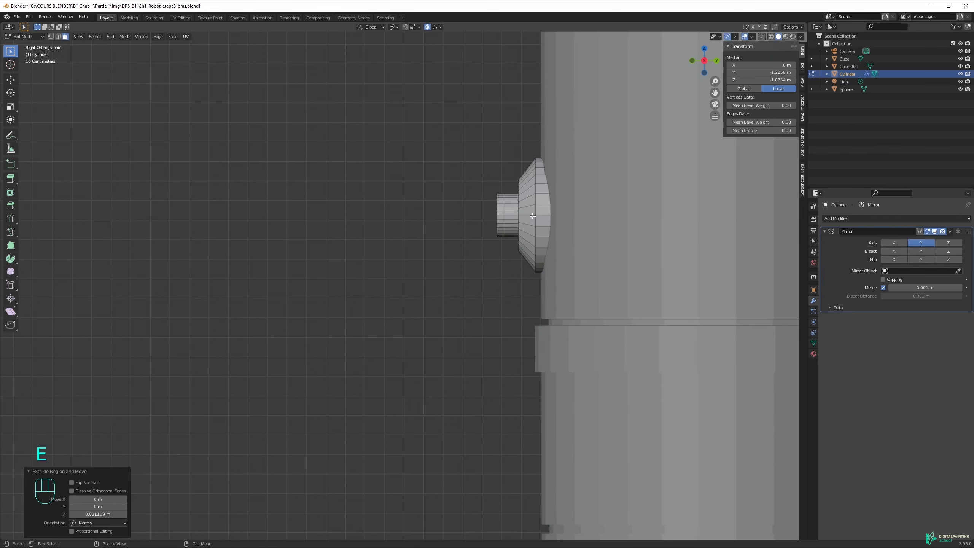
scroll(531, 222, "up", 2)
scroll(531, 223, "up", 1)
middle_click_drag(531, 223, 492, 262, "shift")
middle_click_drag(492, 261, 452, 234)
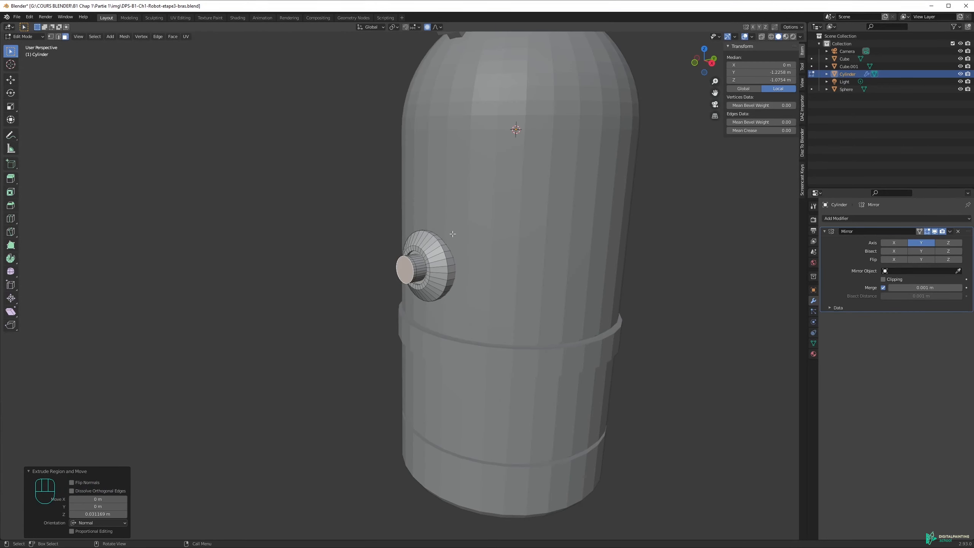
key("r")
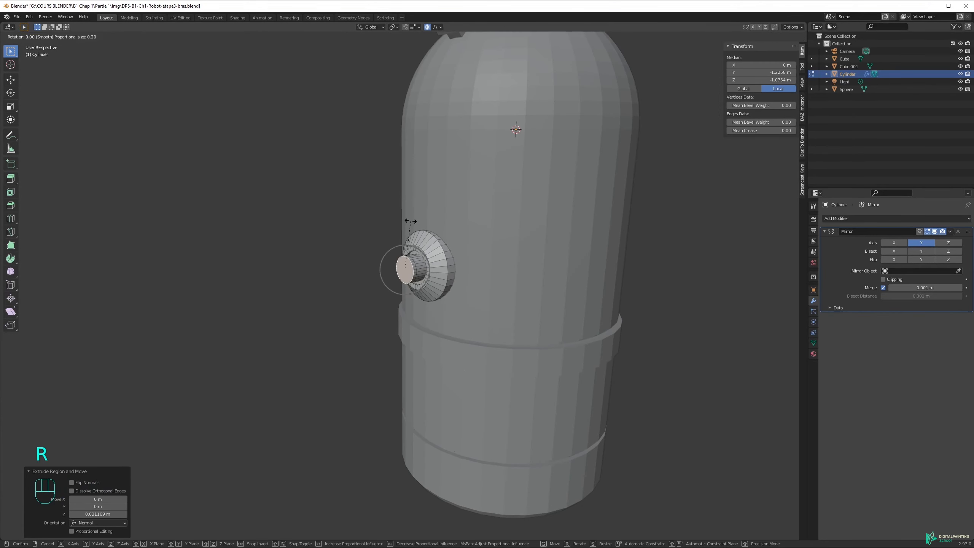
key("y")
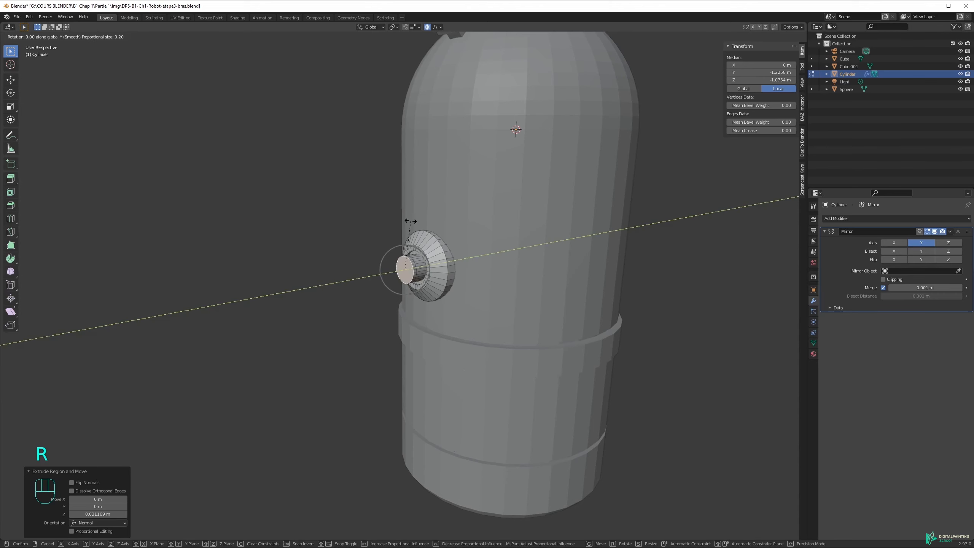
key("x")
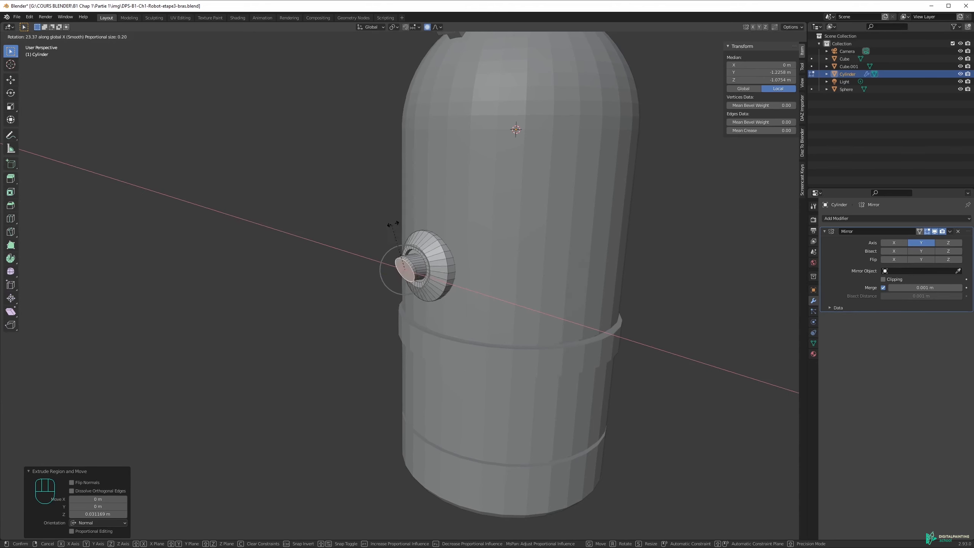
right_click(394, 224)
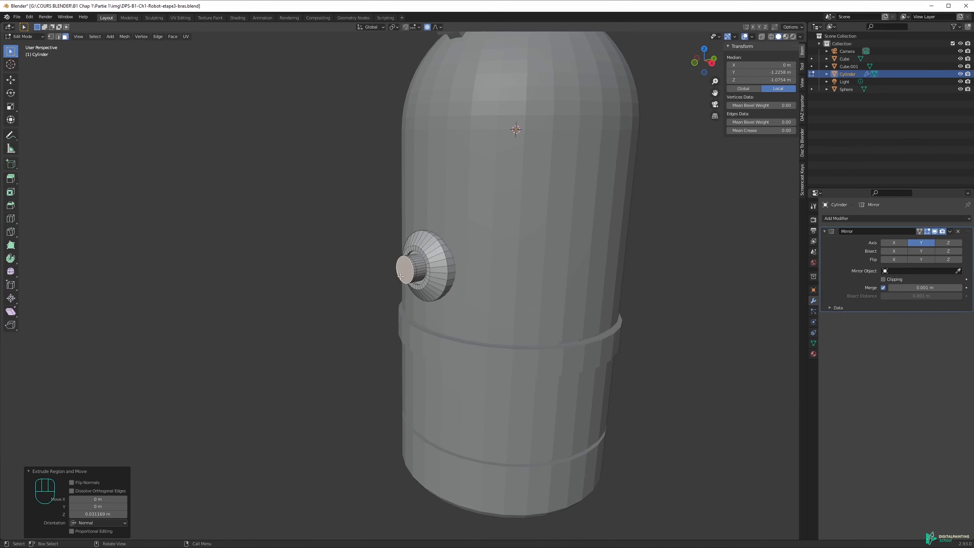
Return to the right orthographic view and disable proportional editing.
key("KP_3")
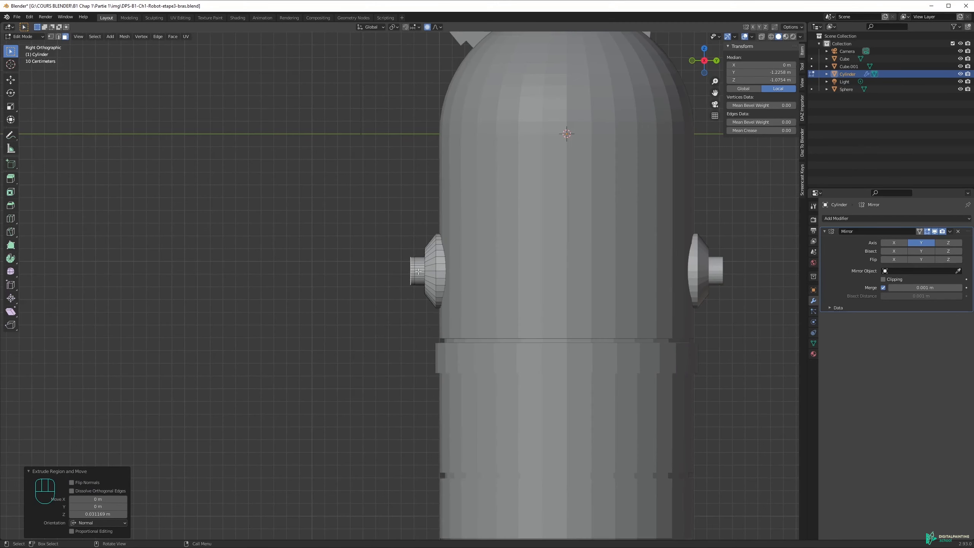
scroll(455, 265, "up", 5)
middle_click_drag(455, 265, 478, 290, "shift")
left_click(427, 28)
scroll(437, 291, "up", 2)
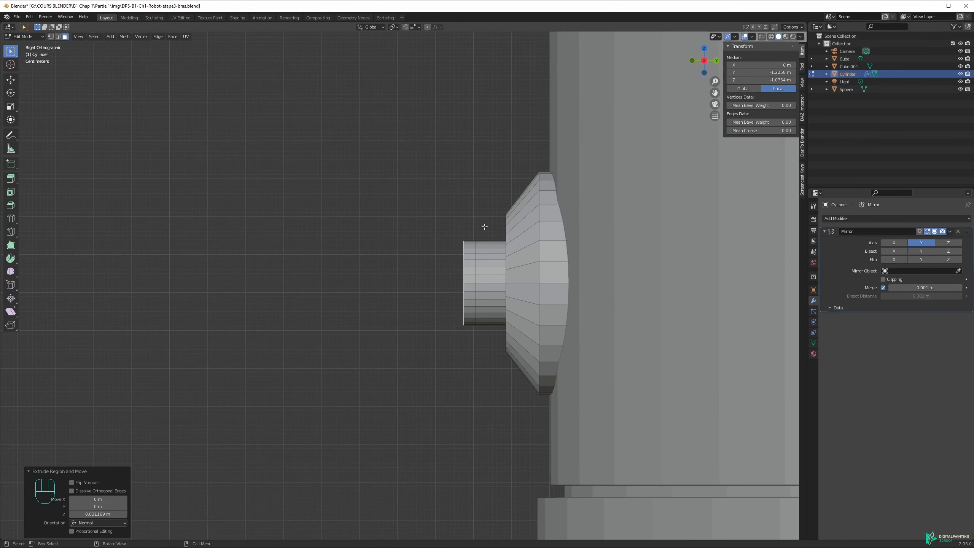
Tilt the end cap downward and shift it about 0.008 m outward and 0.009 m down to start the bend.
key("r")
left_click(463, 206)
key("g")
left_click(455, 209)
key("r")
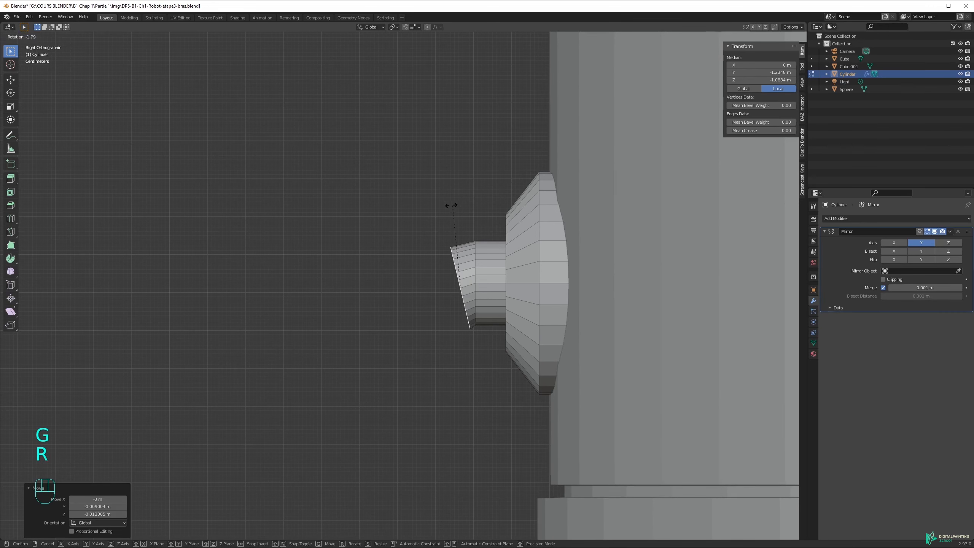
right_click(450, 205)
key("g")
left_click(450, 203)
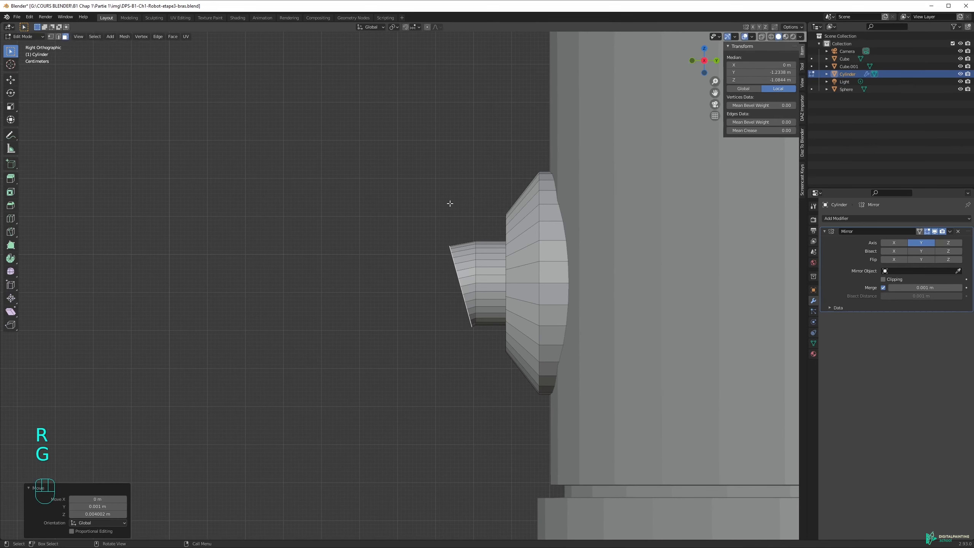
Extrude the tilted end cap about 0.03 m and rotate the new cap about -13.4° in the side view.
scroll(507, 309, "up", 2)
scroll(518, 305, "down", 1)
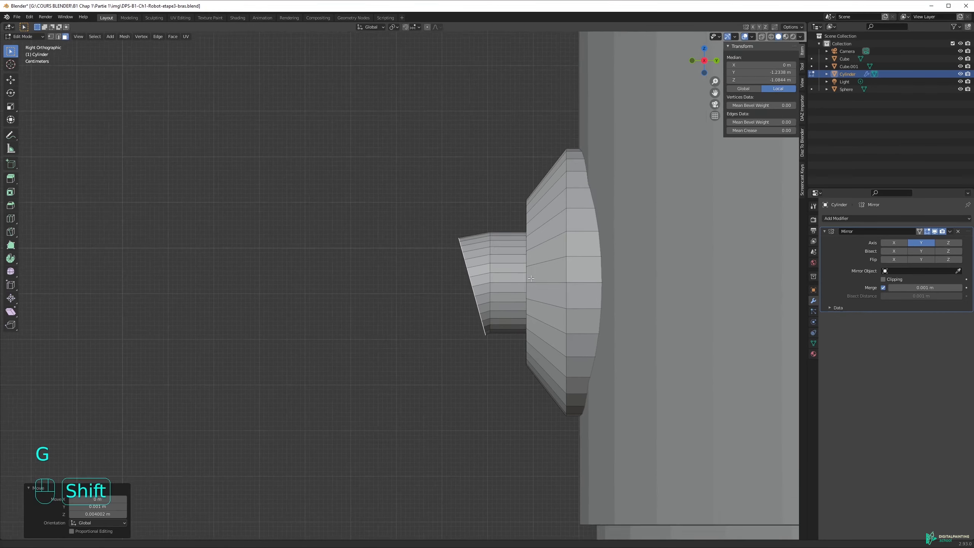
middle_click_drag(524, 301, 505, 258, "shift")
key("e")
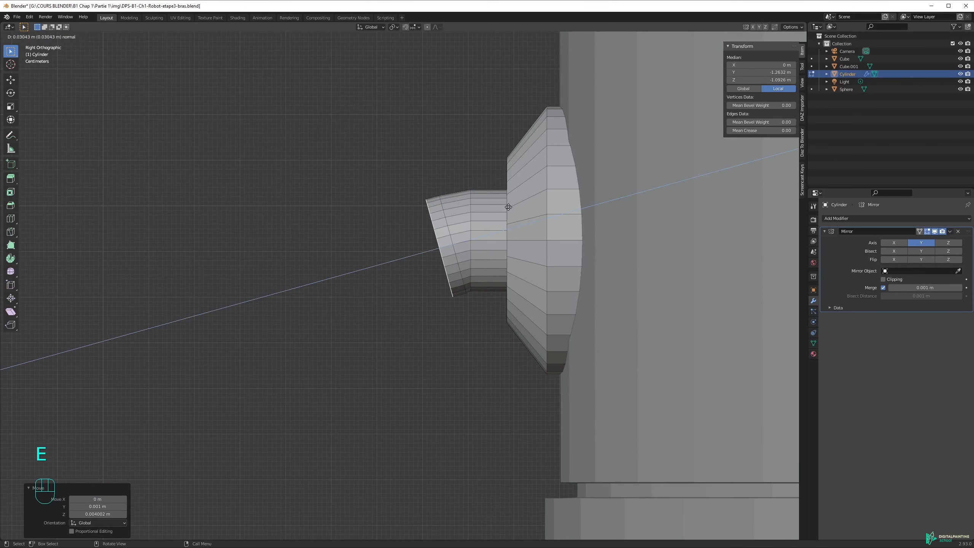
left_click(490, 181)
key("r")
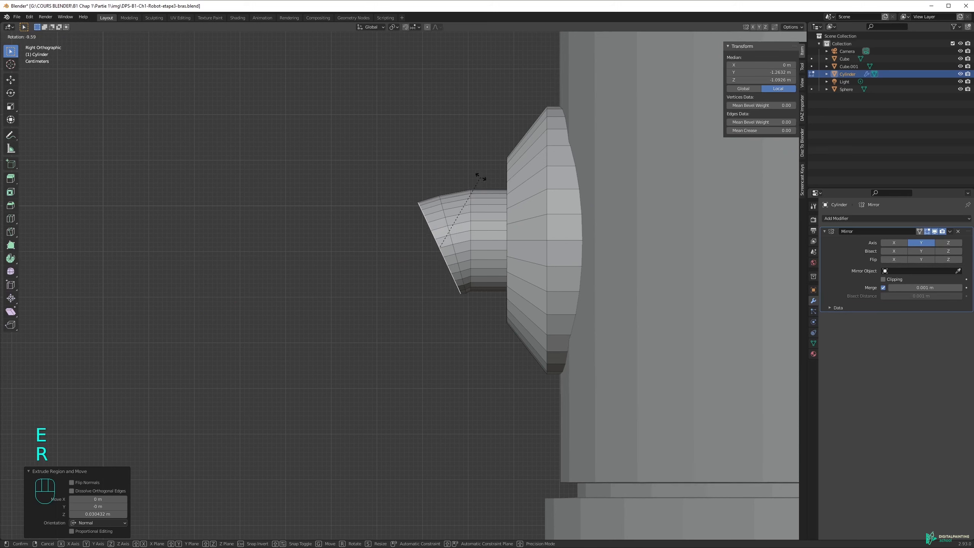
left_click(476, 175)
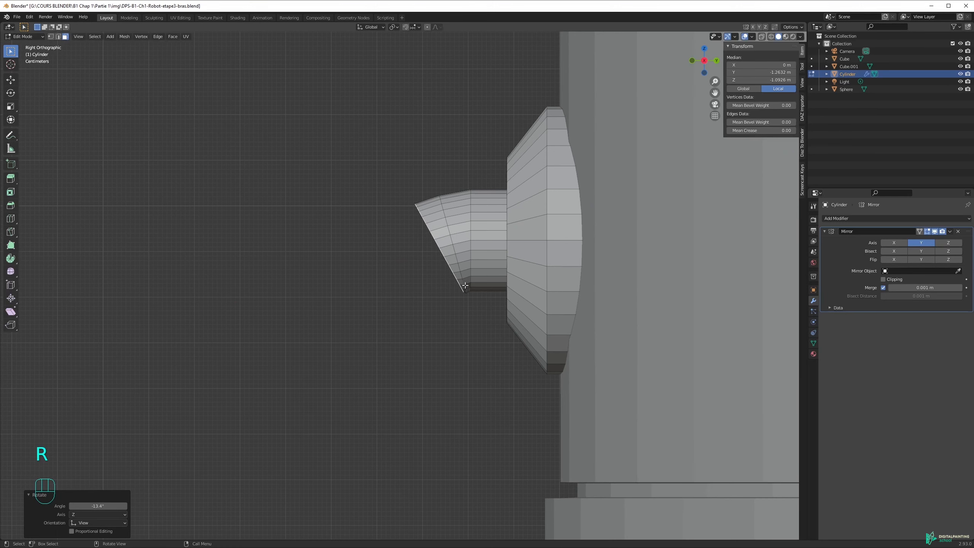
Try rotating the end cap a further -14.4° and undo that rotation.
key("r")
left_click(476, 273)
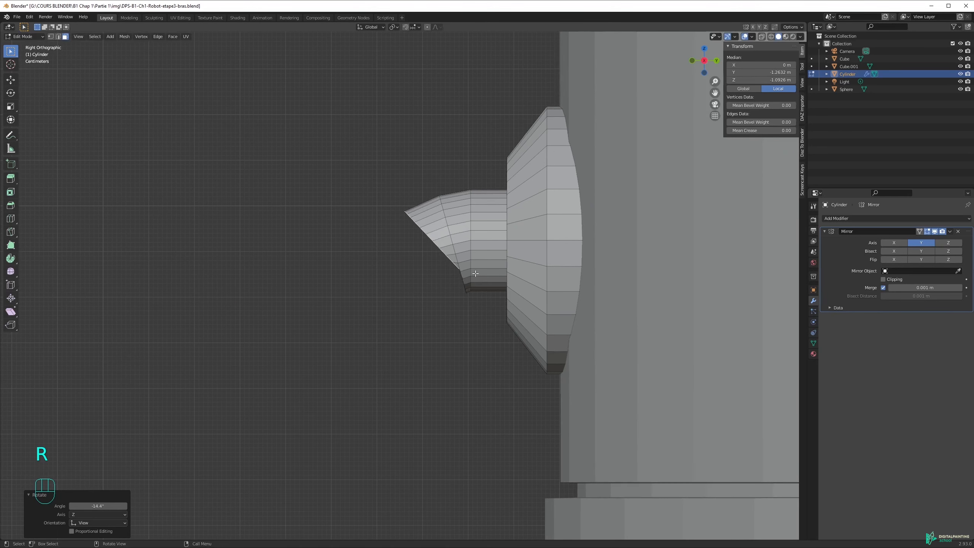
middle_click_drag(475, 273, 444, 271)
middle_click_drag(517, 273, 450, 265)
key("ctrl+z")
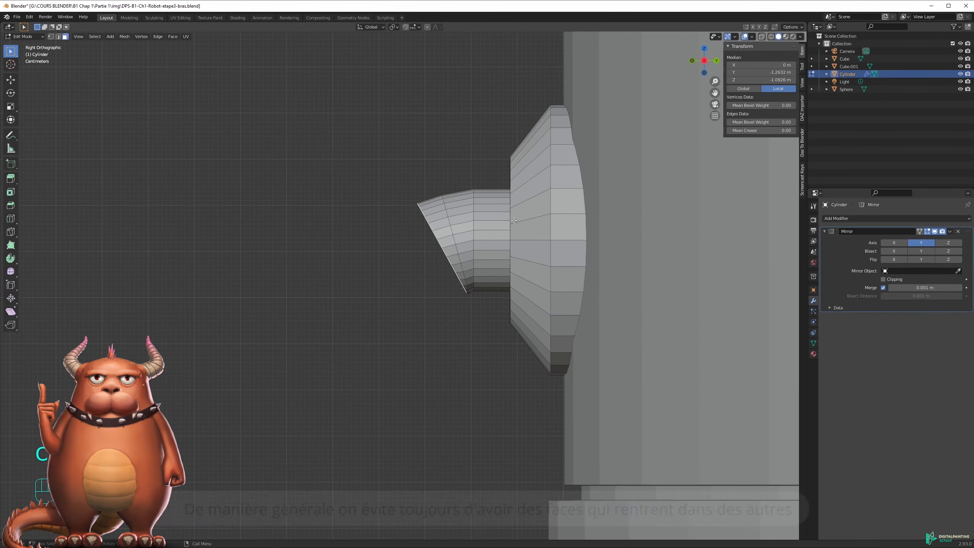
Move the end cap about 0.009 m down and fine-tune its tilt to keep the inner faces from overlapping.
key("g")
right_click(501, 214)
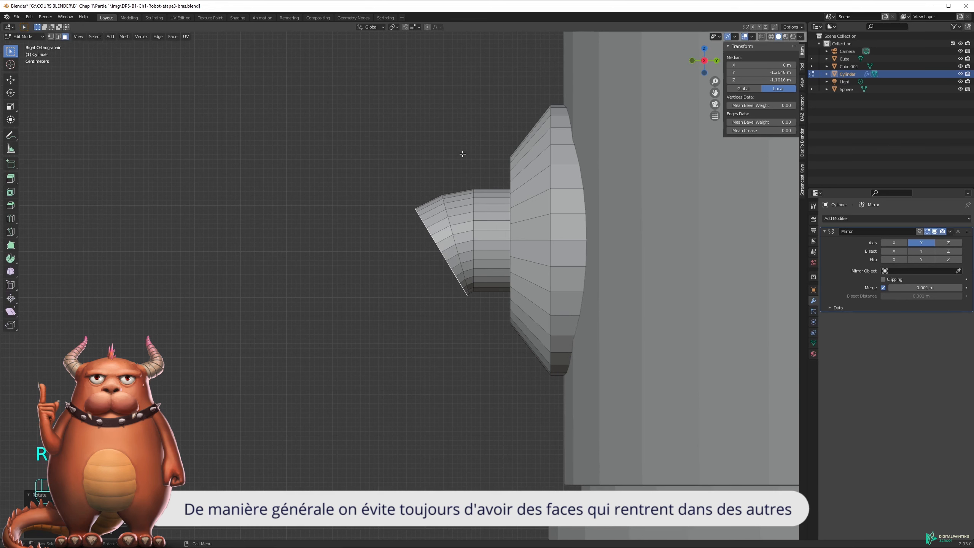
key("r")
left_click(471, 141)
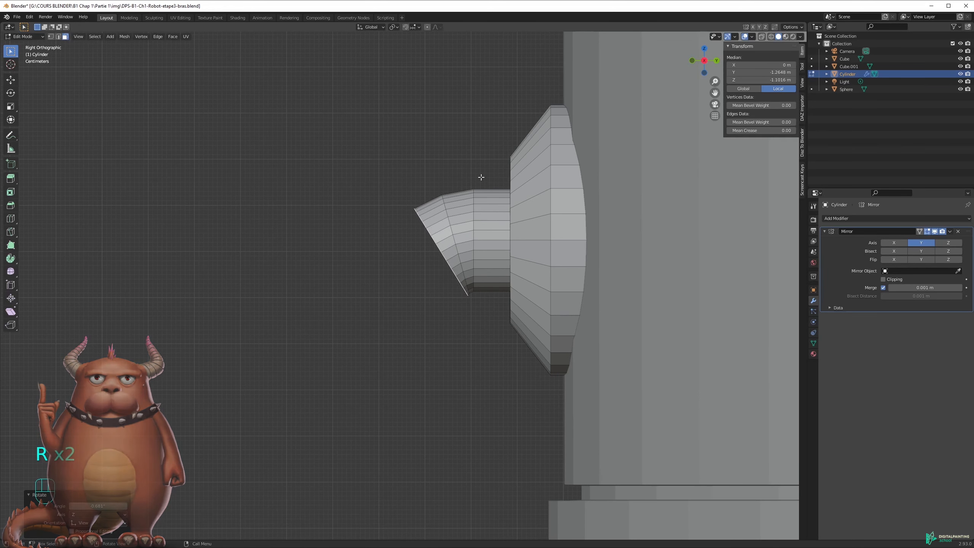
Extrude the end cap about 0.054 m, tilt it further downward and move it about 0.009 m inward and 0.012 m down.
key("e")
left_click(473, 166)
key("r")
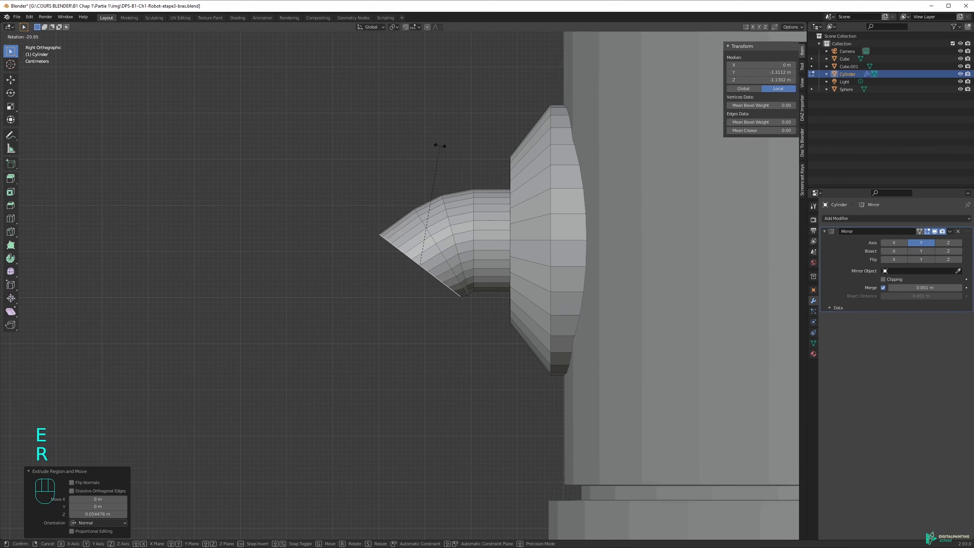
left_click(431, 141)
key("g")
left_click(437, 148)
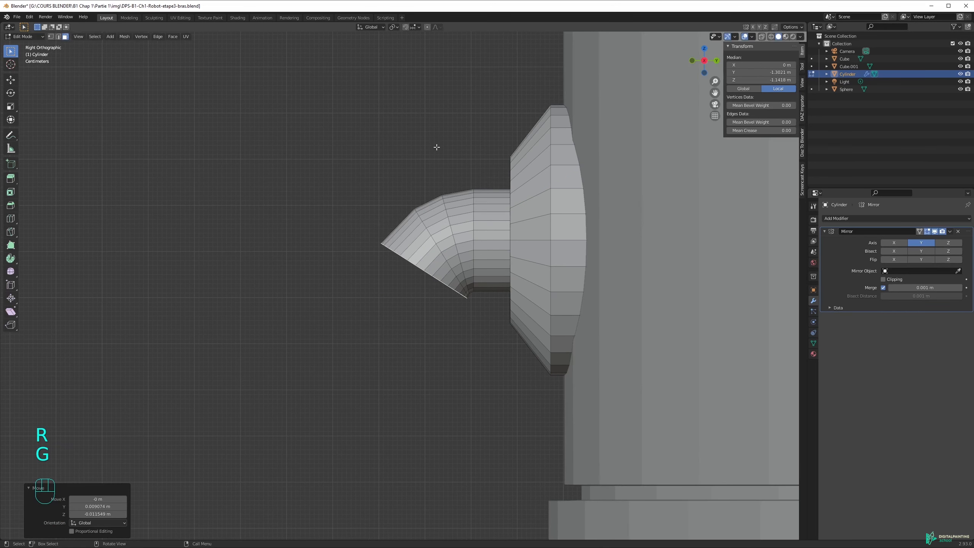
Rotate the end cap back about 6.5° and move it about 0.008 m inward and 0.012 m up.
key("r")
left_click(441, 152)
key("g")
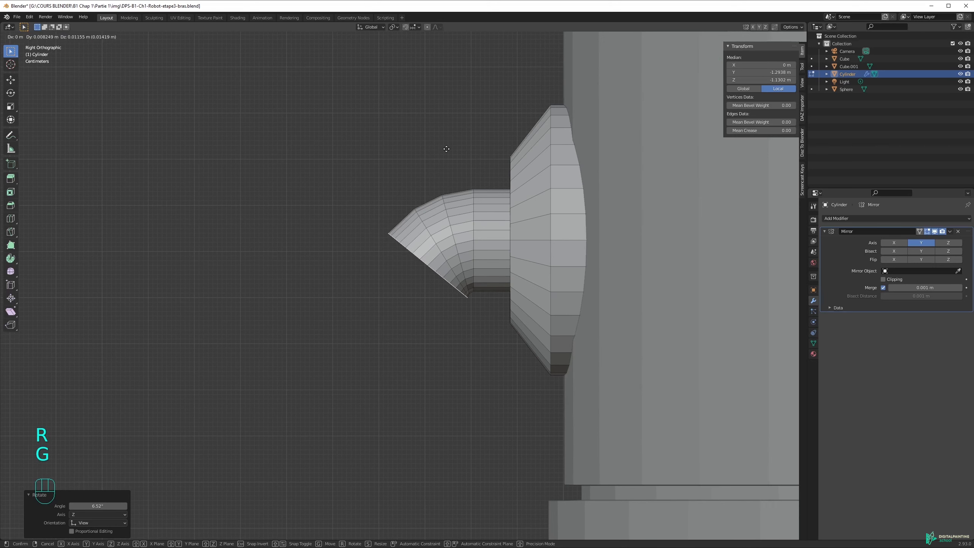
left_click(441, 165)
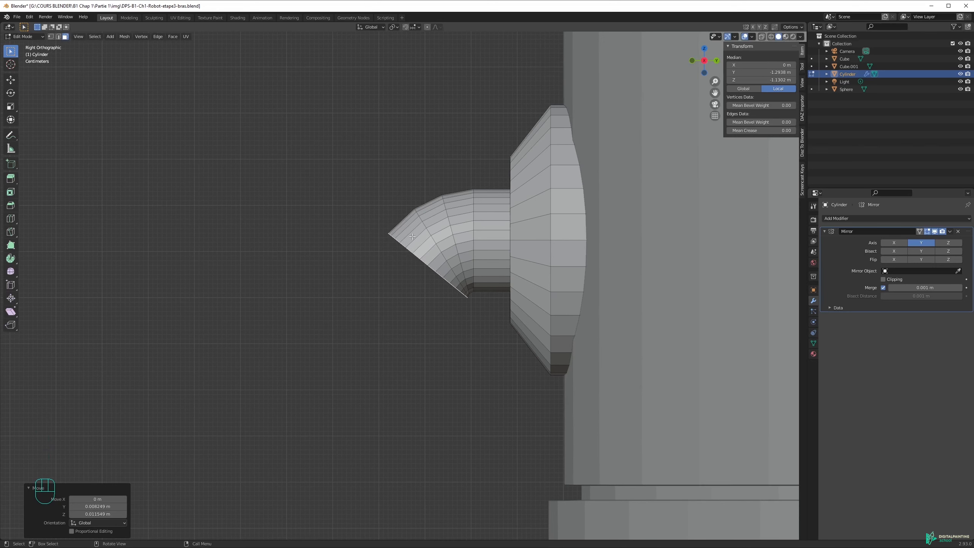
Extrude the end cap about 0.034 m, rotate it about -14° and move it about 0.009 m inward and 0.002 m down.
key("e")
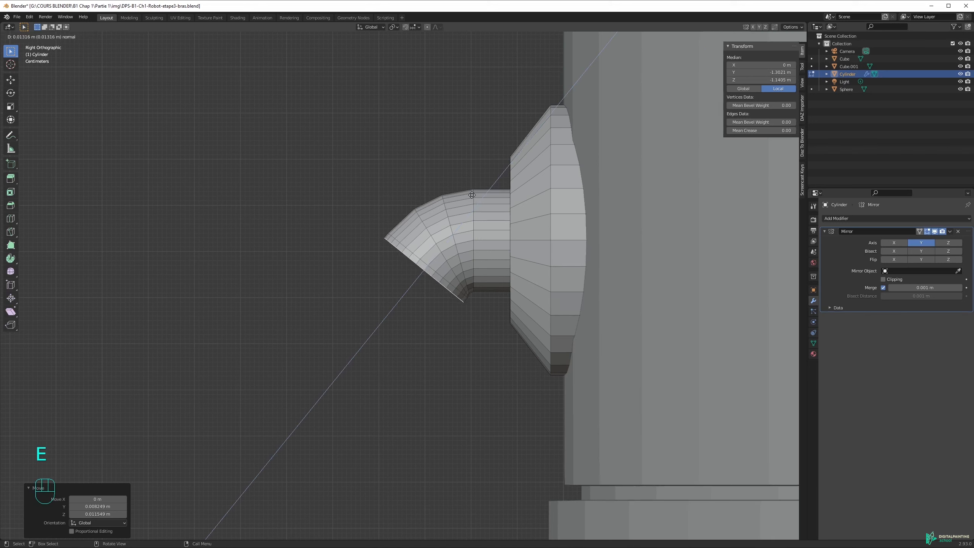
left_click(467, 201)
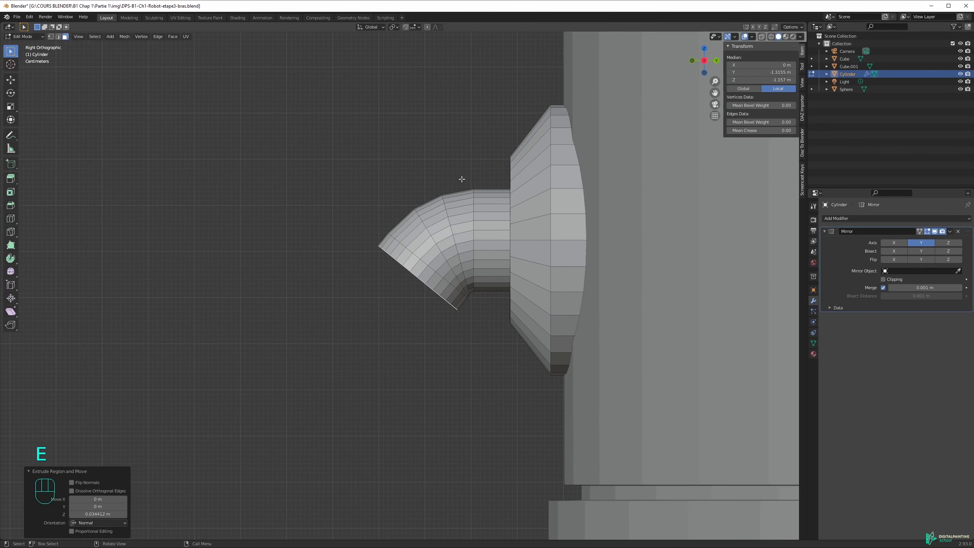
key("r")
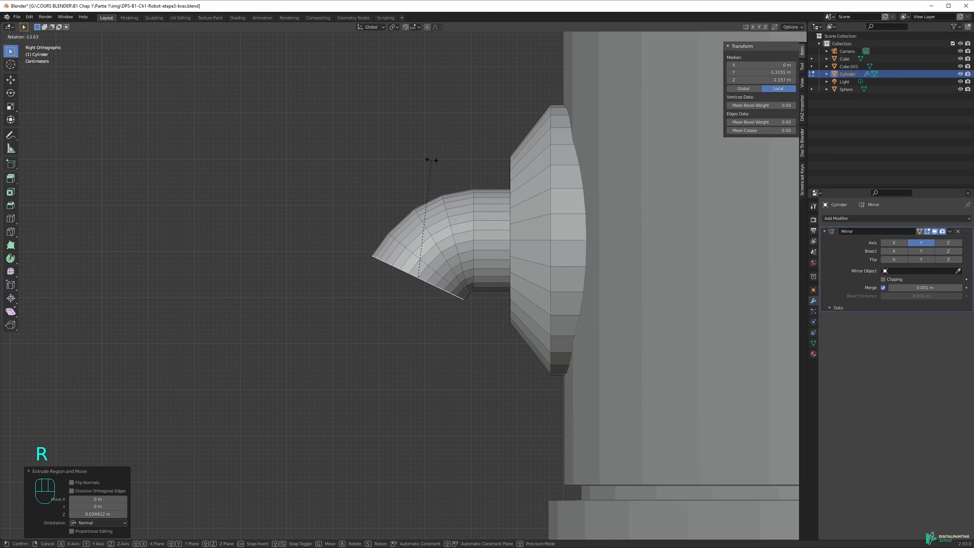
left_click(429, 159)
key("g")
left_click(431, 167)
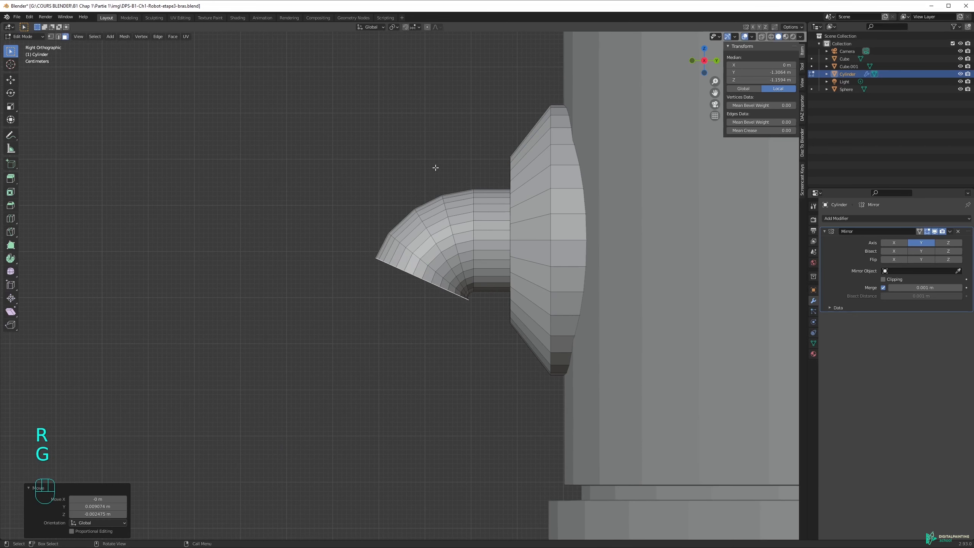
Rotate the end cap about -4.8° and move it about 0.006 m outward and 0.009 m down.
key("r")
left_click(424, 166)
scroll(424, 165, "up", 2)
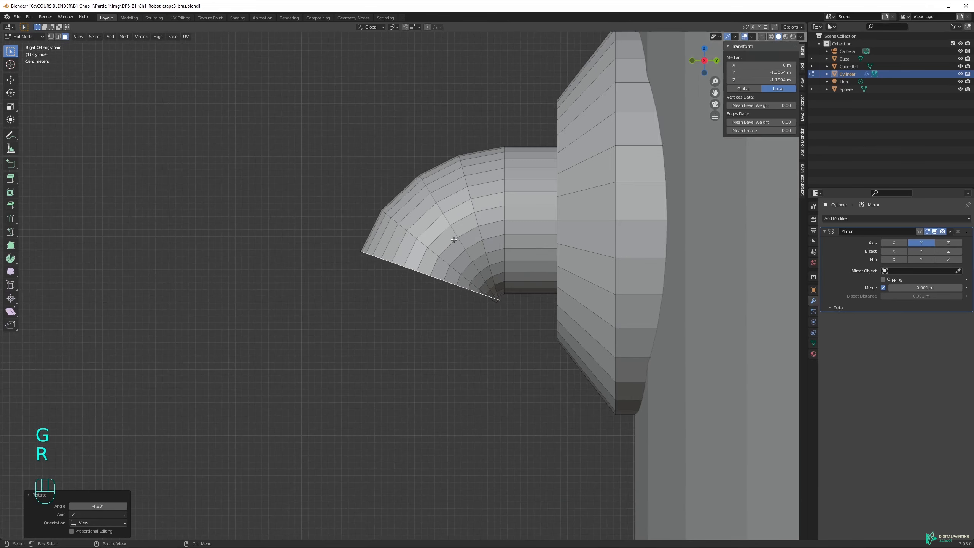
key("g")
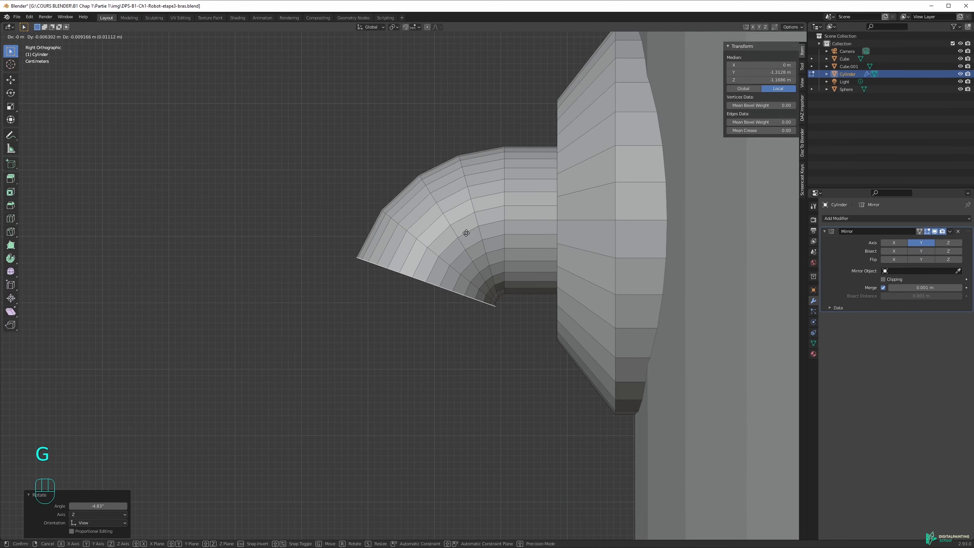
left_click(465, 225)
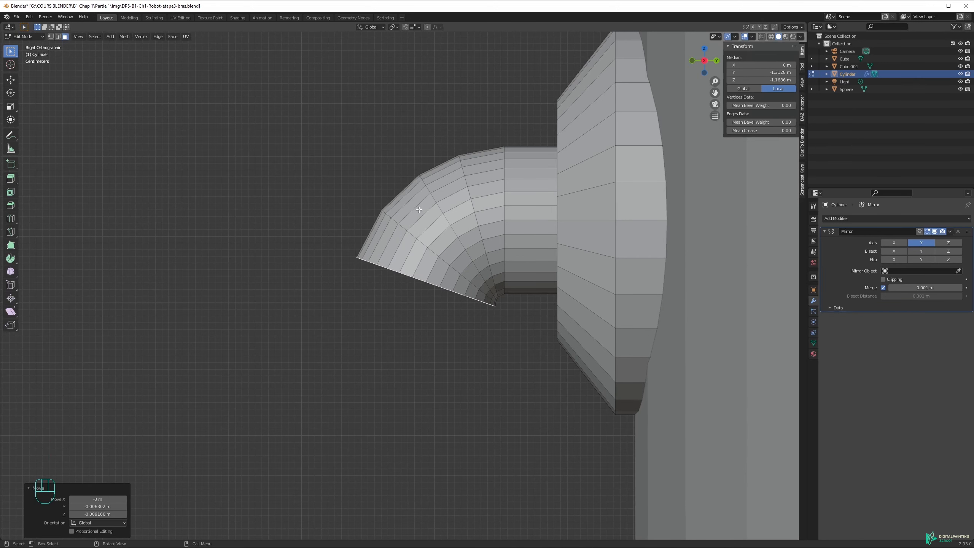
Extrude the elbow's end cap about 0.031 m along its normal.
key("shift")
key("r")
key("e")
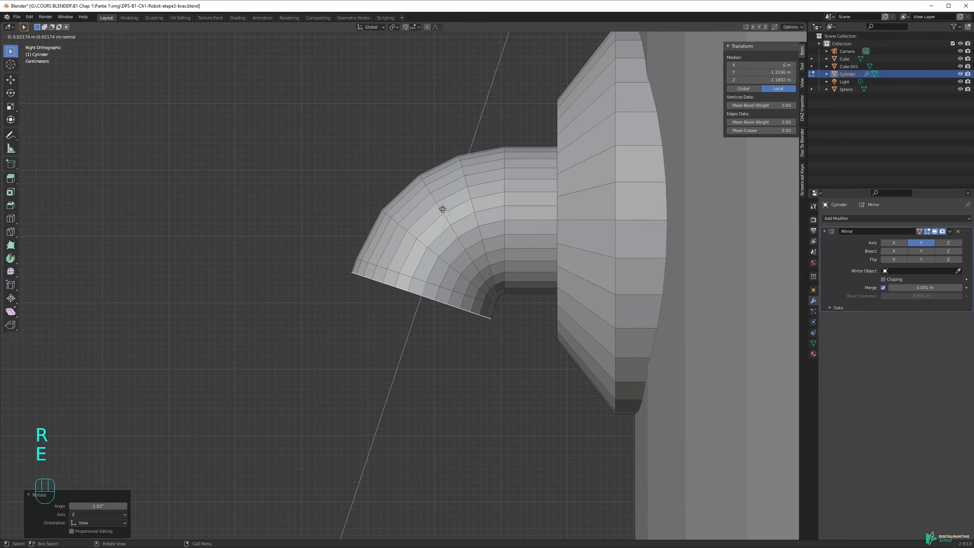
left_click(442, 215)
middle_click_drag(443, 215, 409, 115, "shift")
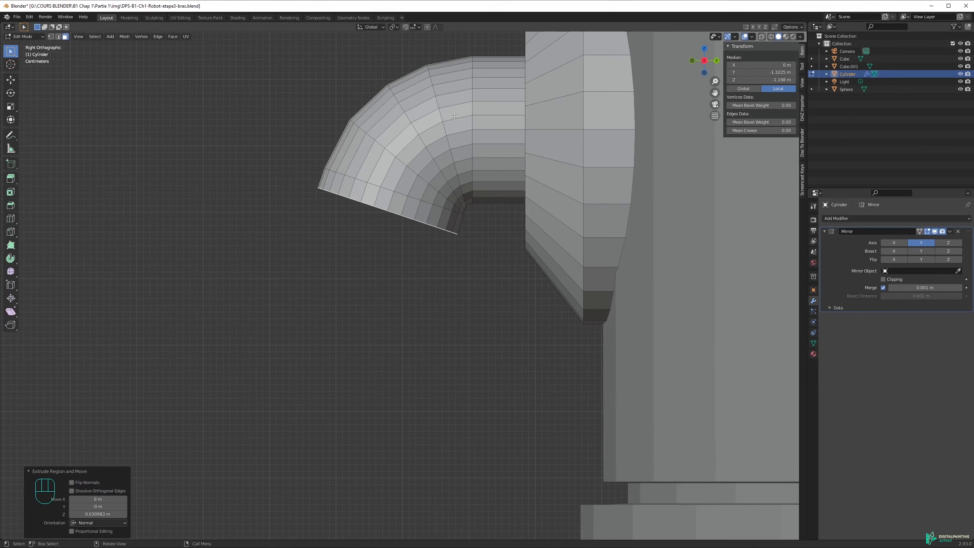
Rotate the elbow's end cap about -17.9° and move it in total about 0.004 m inward and 0.012 m down.
key("r")
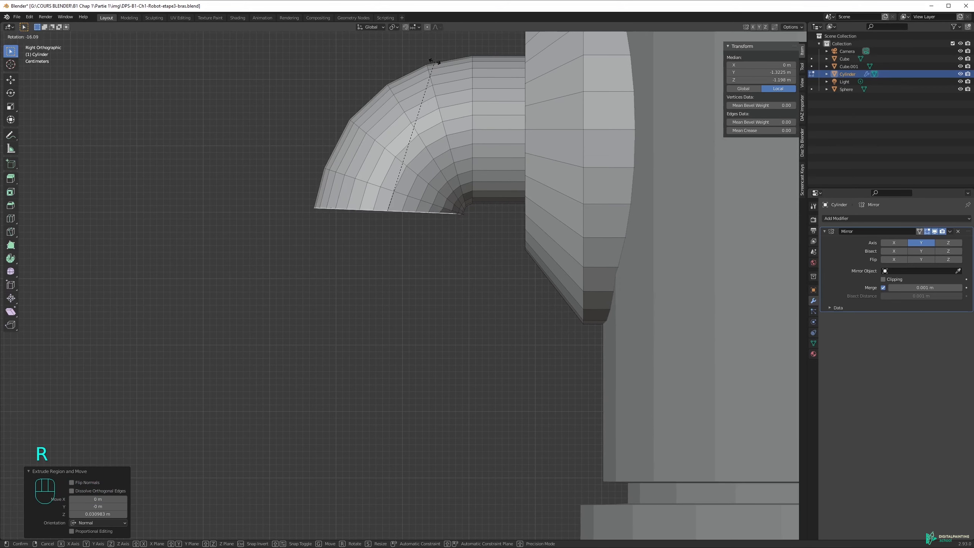
left_click(433, 61)
key("g")
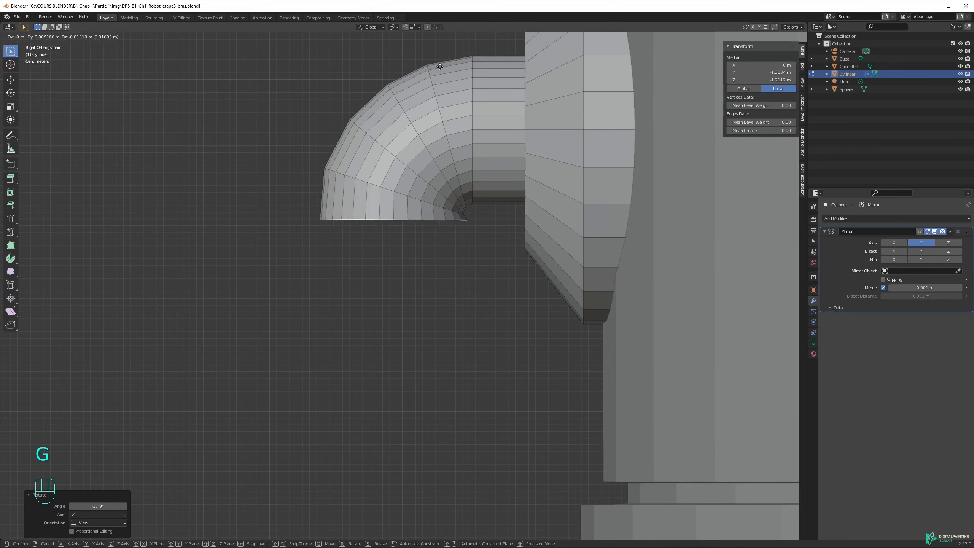
left_click(436, 68)
scroll(399, 188, "up", 2)
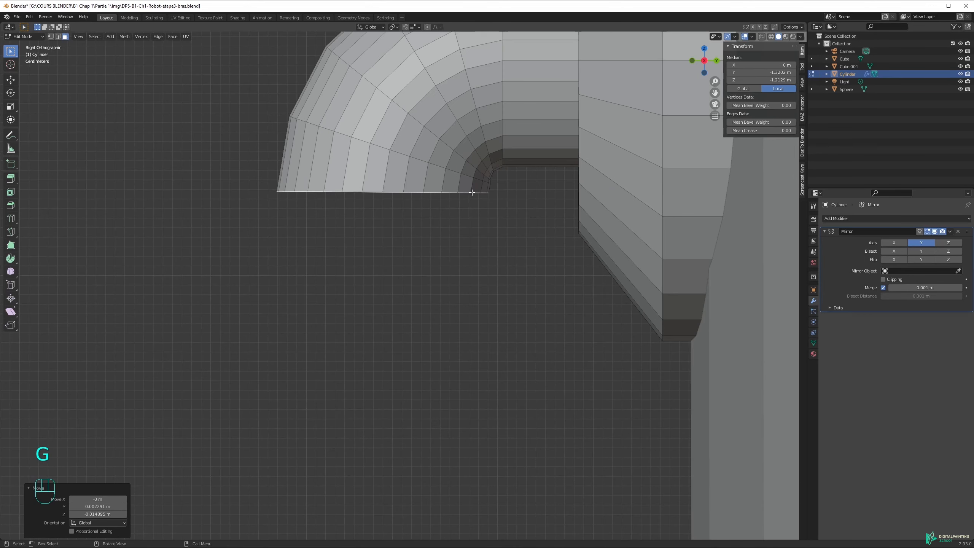
key("g")
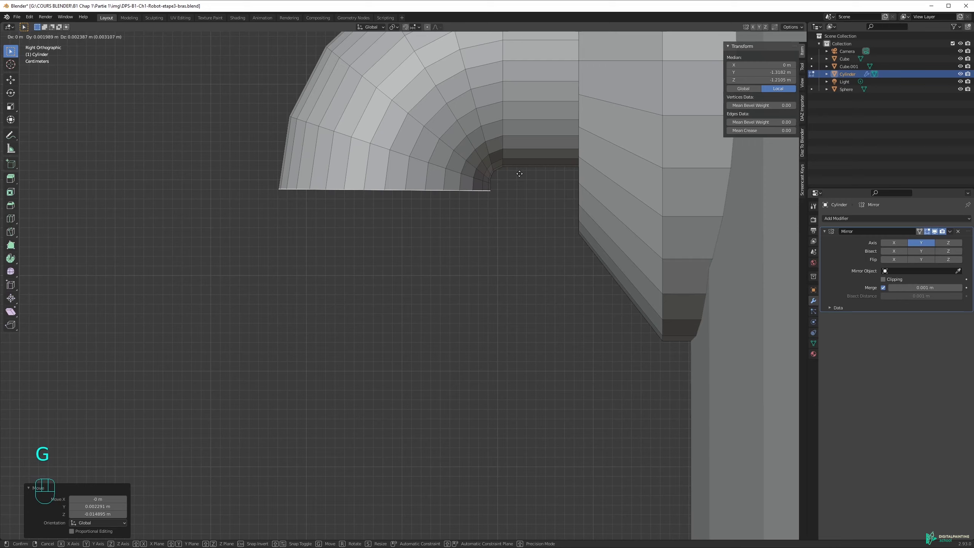
left_click(519, 173)
Flatten the elbow's end cap horizontally by scaling it to 0 along Z.
scroll(479, 169, "down", 4)
middle_click_drag(446, 184, 435, 218)
scroll(470, 210, "up", 2)
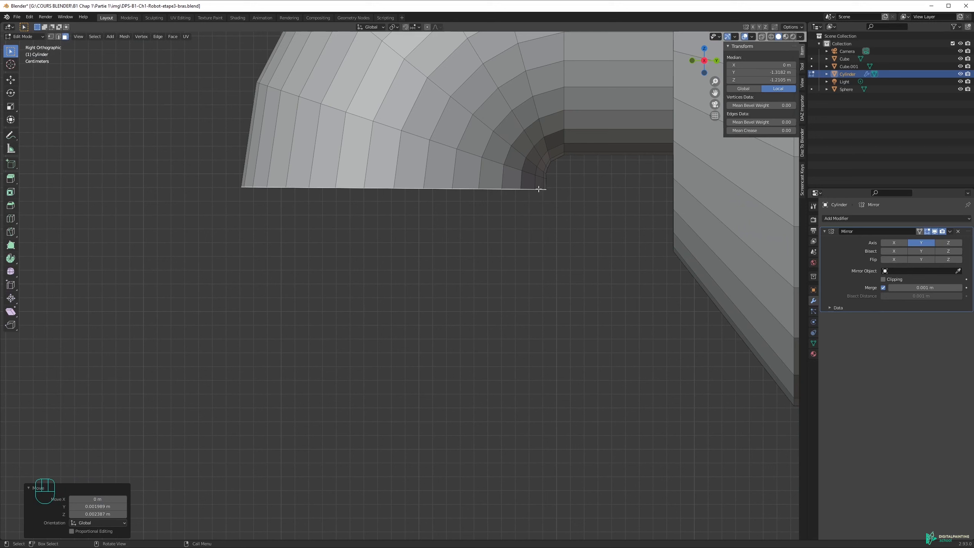
key("r")
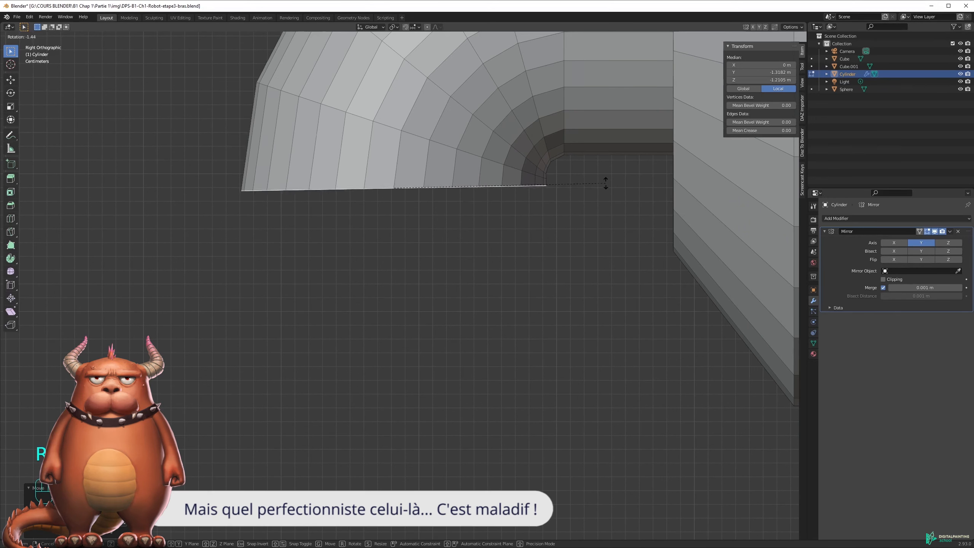
left_click(605, 188)
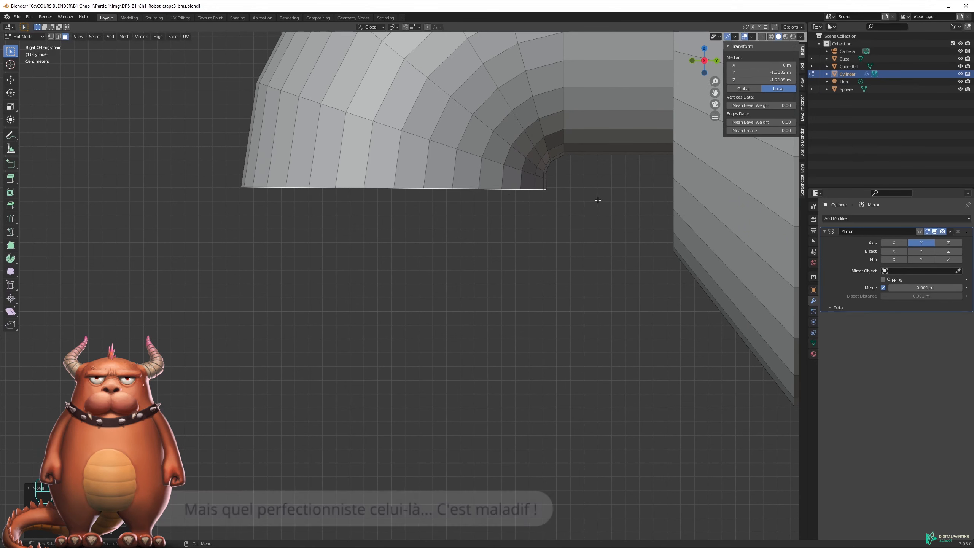
key("s")
type("z0")
left_click(598, 200)
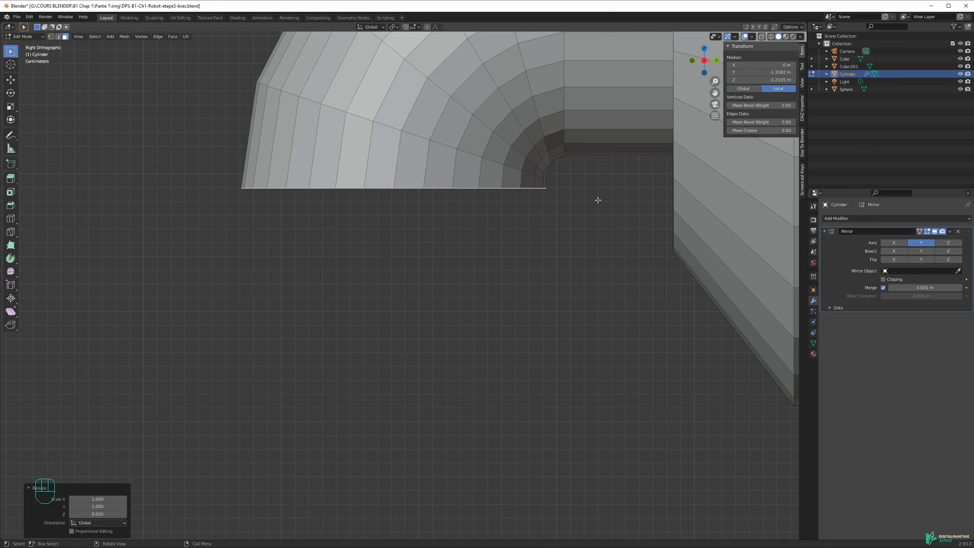
key("s")
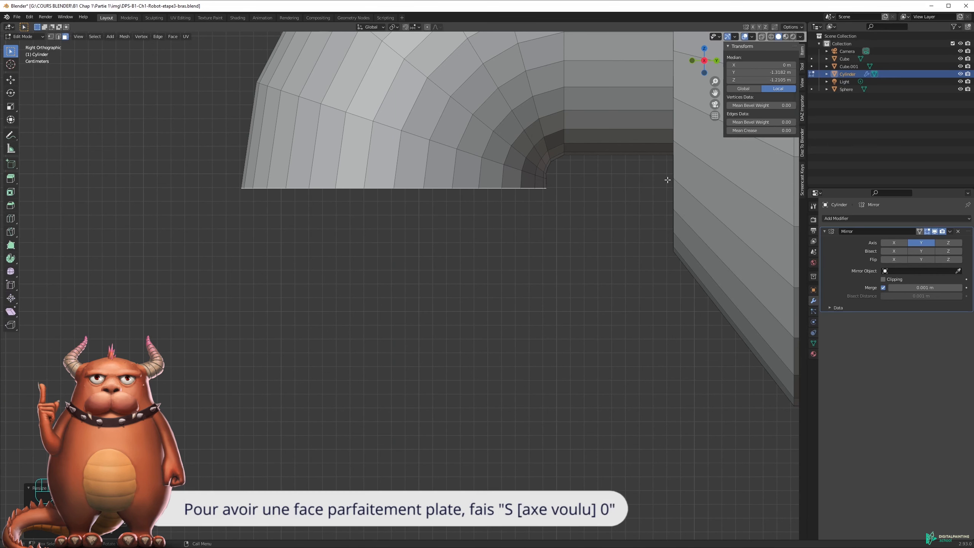
Try moving the end cap about 0.2 m down, rotating it and moving it about 0.125 m in X and 0.101 m in Y.
middle_click_drag(667, 179, 542, 230)
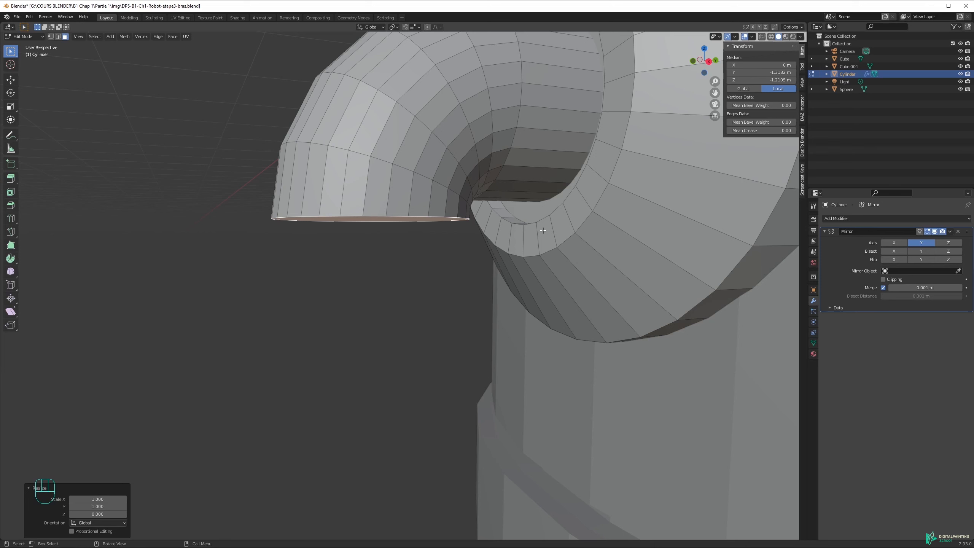
middle_click_drag(412, 223, 395, 247)
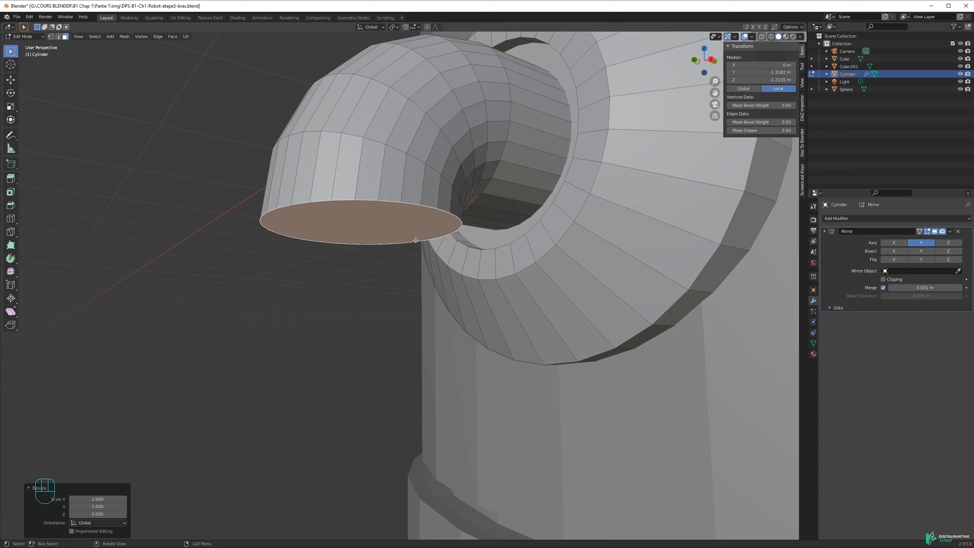
middle_click_drag(407, 261, 453, 280)
scroll(450, 268, "down", 4)
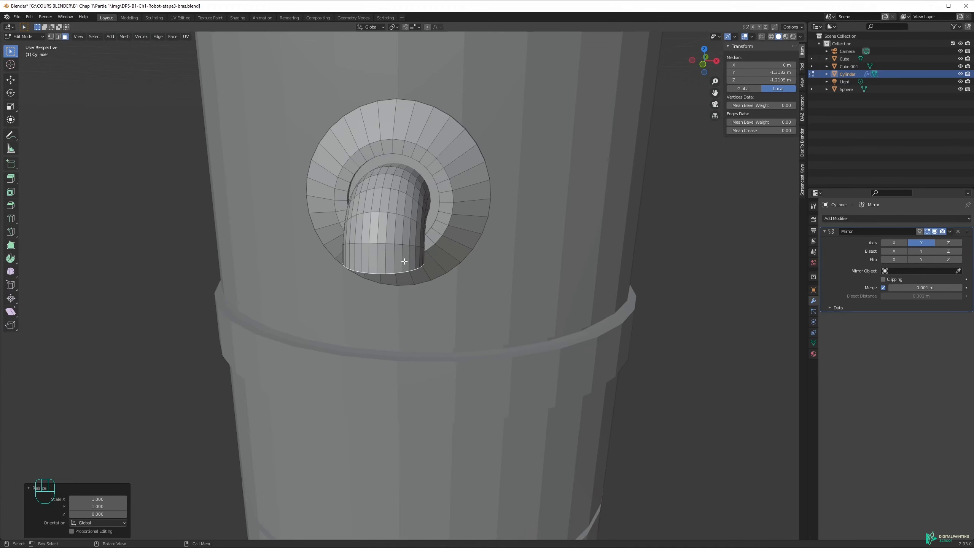
key("g")
left_click(466, 294)
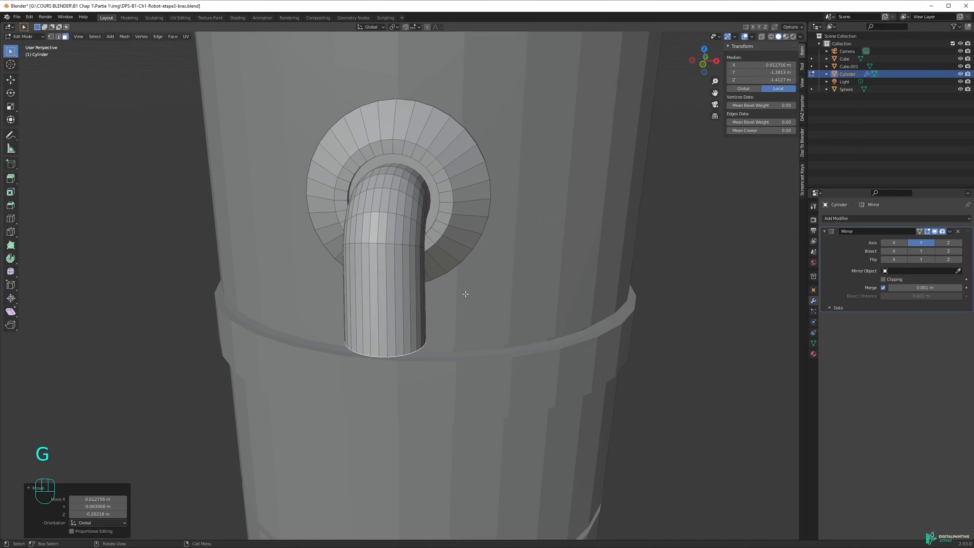
key("r")
left_click(457, 185)
middle_click_drag(456, 185, 632, 278)
key("g")
left_click(612, 285)
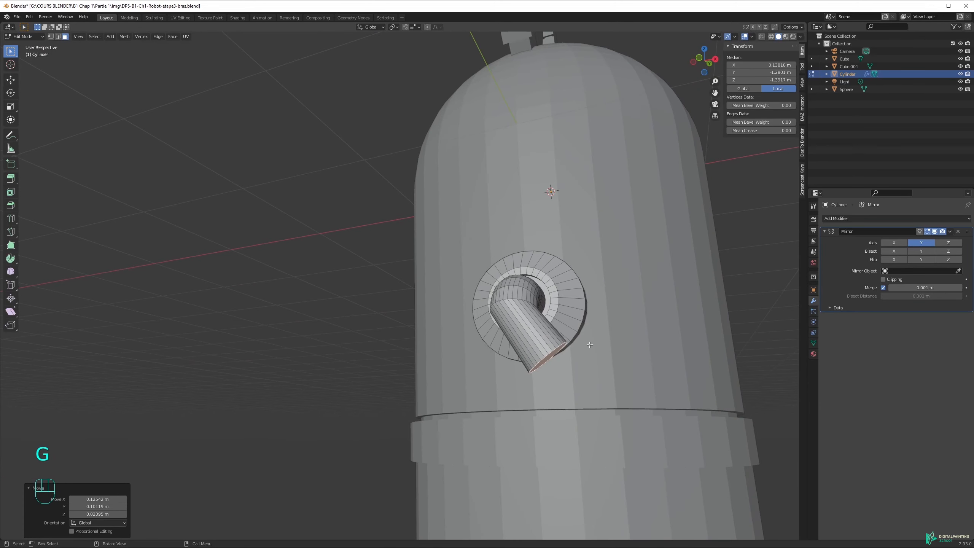
Try flattening the tilted end cap by scaling it to 0 along X.
key("s")
key("x")
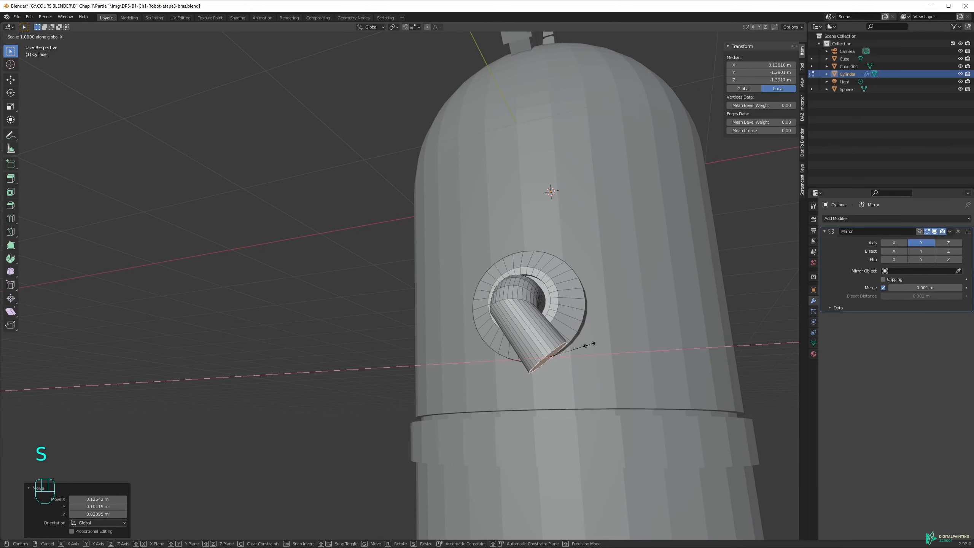
key("0")
key("Return")
Undo the trial moves, rotation and X flattening of the end cap.
middle_click_drag(591, 352, 257, 274)
key("ctrl+z")
key("ctrl+z")
key("ctrl+z")
key("ctrl+z")
Examine the elbow's flattened end cap and clear the selection.
scroll(504, 354, "up", 5)
scroll(257, 274, "up", 6)
middle_click_drag(344, 318, 383, 251, "shift")
scroll(404, 256, "down", 8)
left_click(349, 276)
left_click(388, 296)
left_click(368, 296)
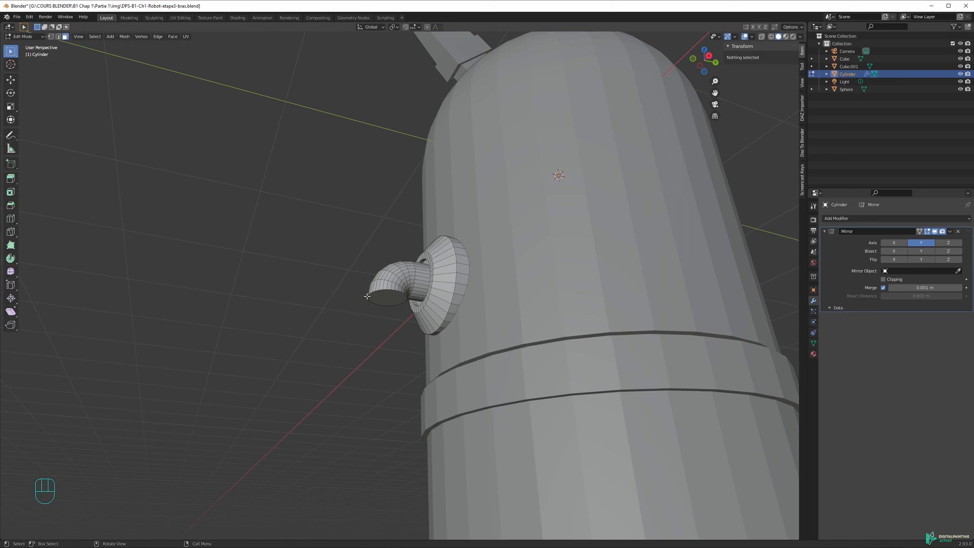
key("shift+a")
key("Escape")
Box-select all edges of the curved elbow section through the mesh with X-ray and move it about 0.038 m inward along Y.
middle_click_drag(498, 339, 474, 369, "alt")
scroll(477, 348, "down", 4)
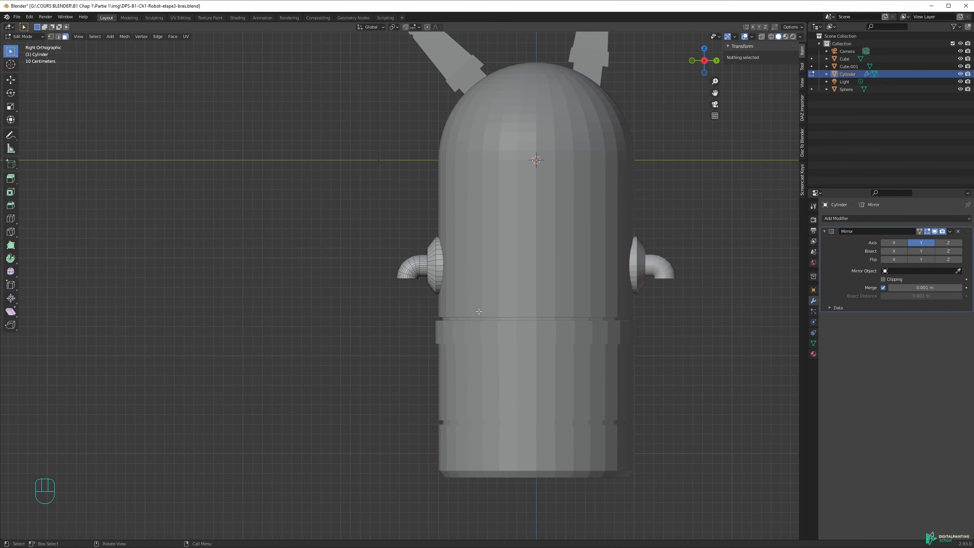
scroll(424, 270, "up", 7)
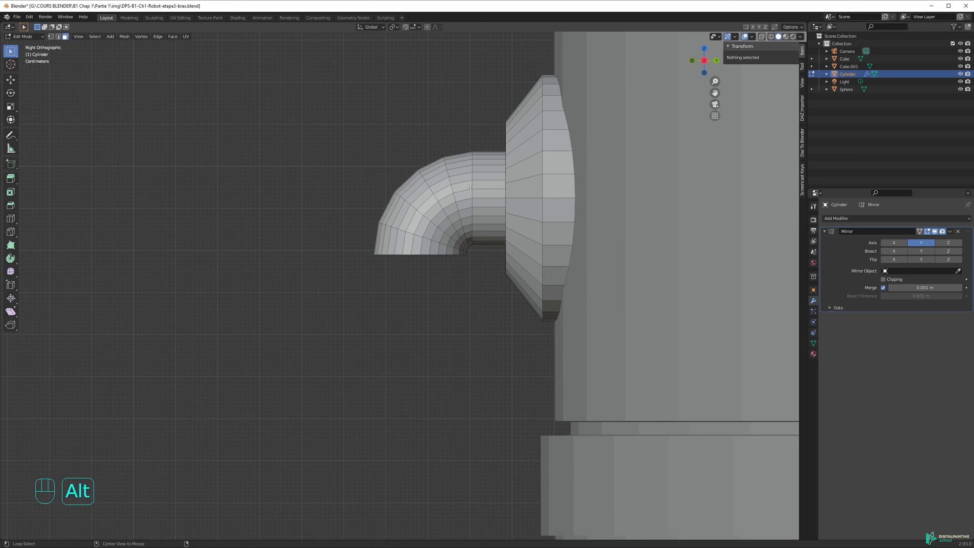
key("alt+z")
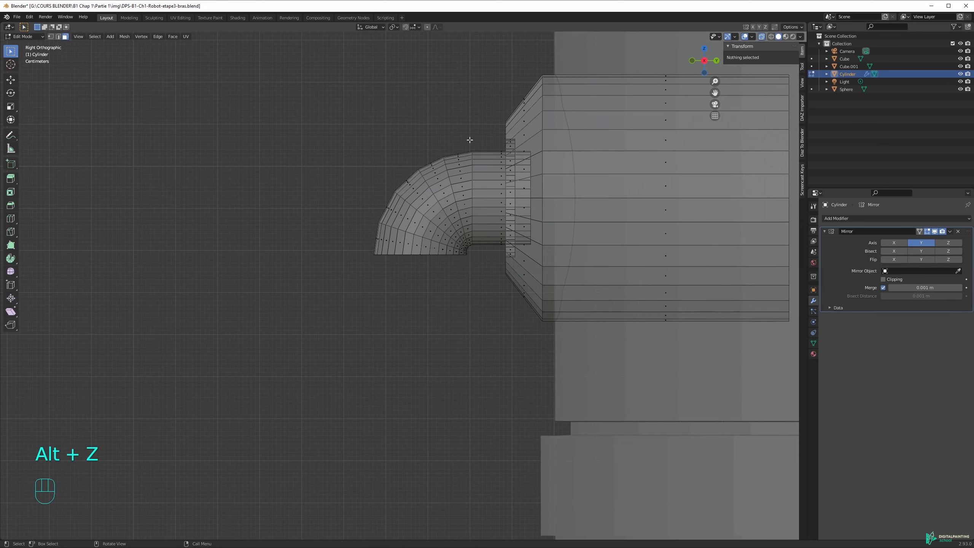
key("2")
left_click_drag(480, 137, 344, 316)
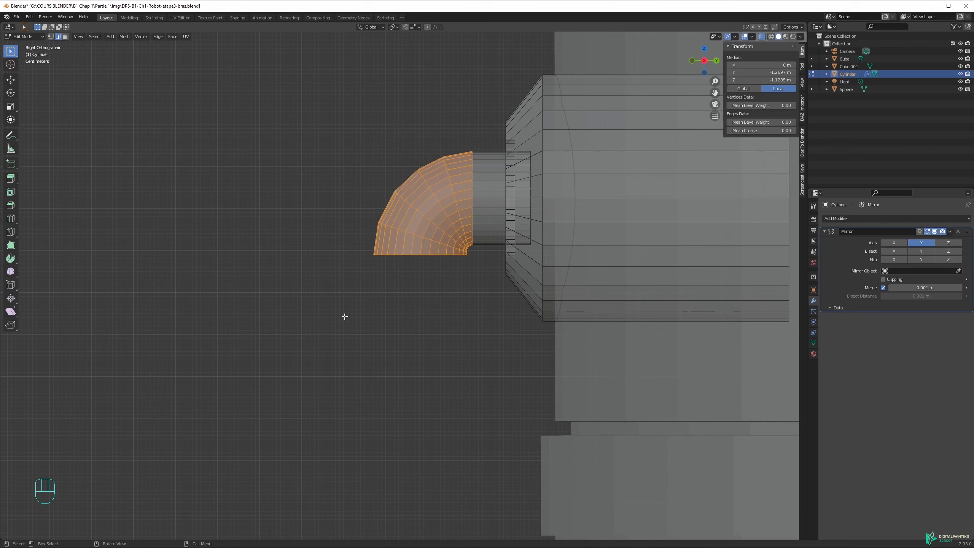
key("alt+z")
middle_click_drag(379, 295, 395, 274)
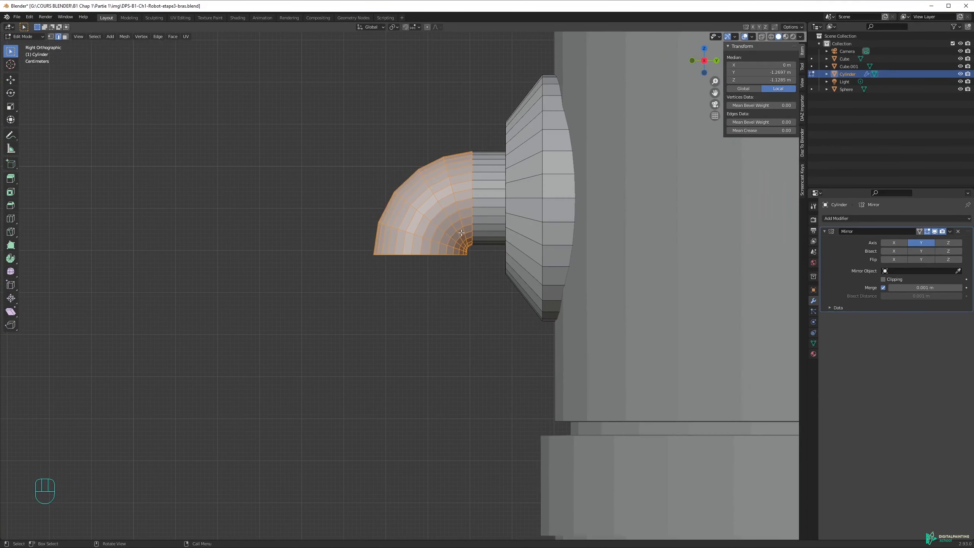
key("g")
key("y")
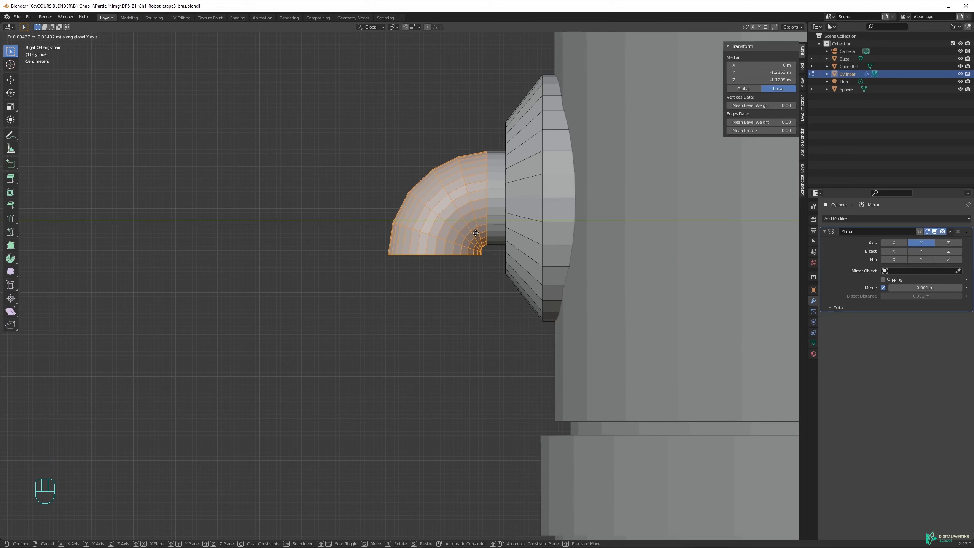
left_click(477, 233)
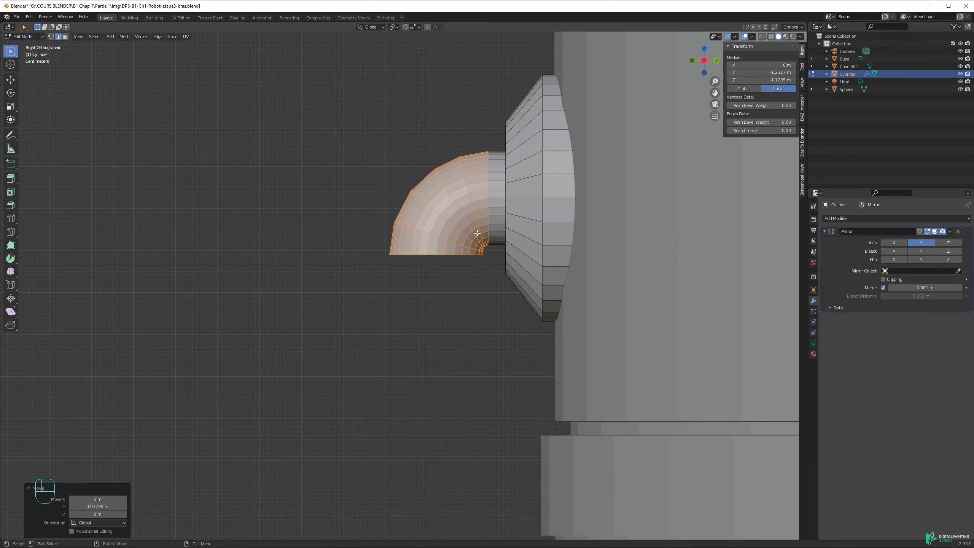
left_click(457, 265)
middle_click_drag(460, 271, 399, 262)
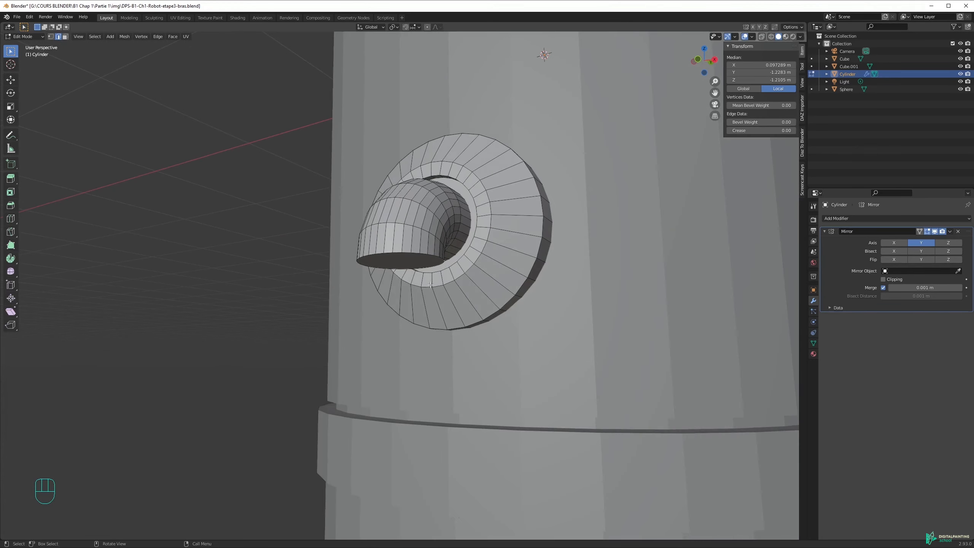
Add a cylinder to the arm mesh, scale it to 0.346 and move it about 1.22 m down, just outside the elbow.
scroll(313, 251, "down", 2)
middle_click_drag(313, 251, 460, 280)
key("shift+a")
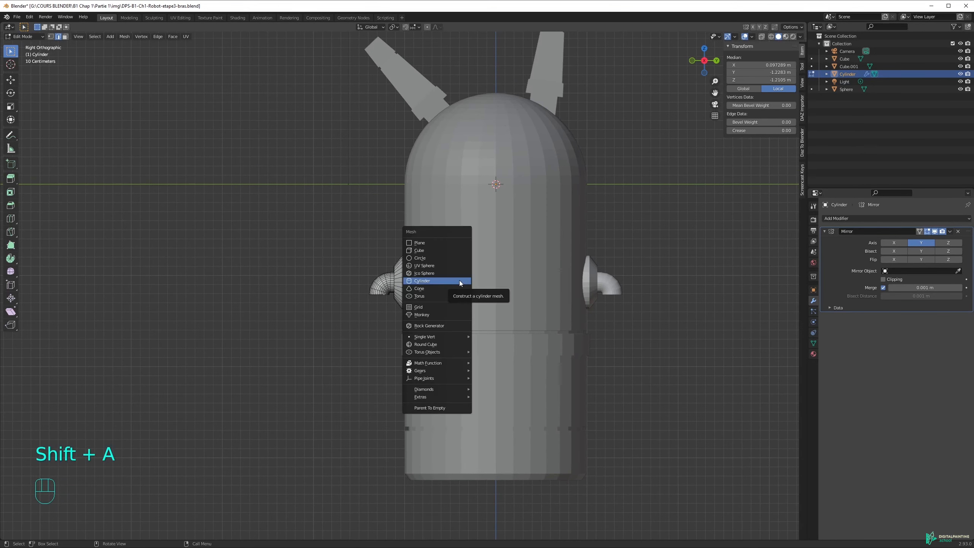
left_click(460, 280)
key("s")
left_click(564, 183)
key("g")
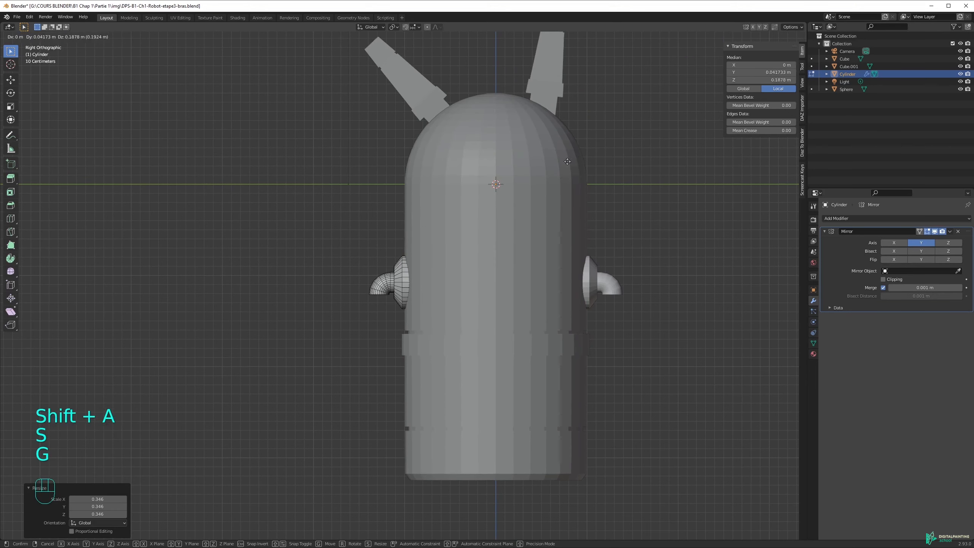
left_click(407, 295)
Scale the cylinder to 0.371 and move it about 0.426 m inward and 0.109 m down, under the elbow's opening.
key("s")
left_click(453, 284)
key("g")
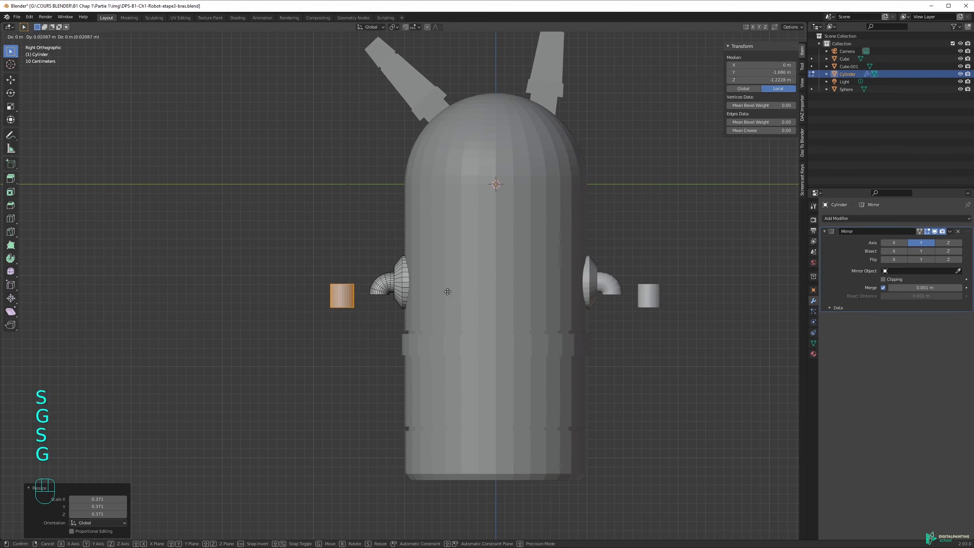
left_click(485, 302)
scroll(398, 297, "up", 5)
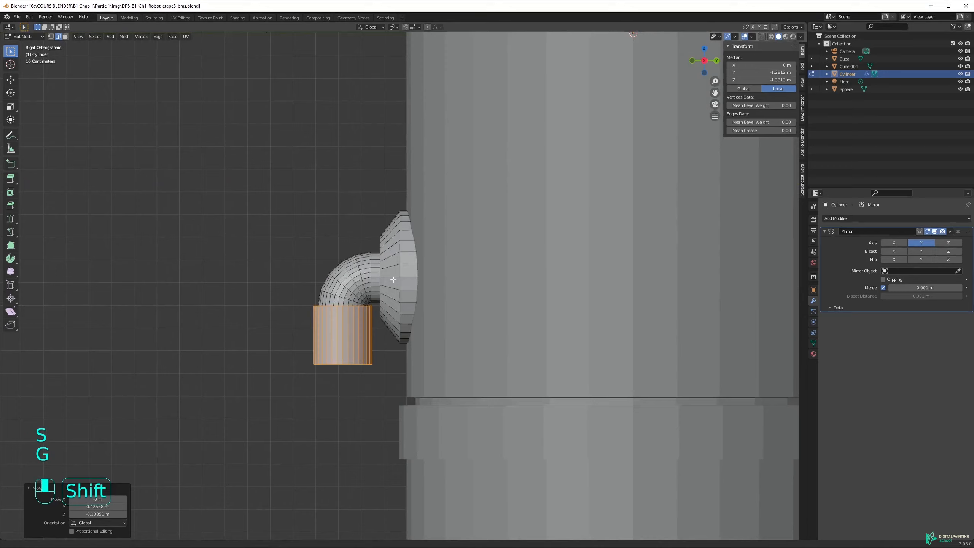
middle_click_drag(386, 320, 511, 243, "shift")
scroll(510, 243, "up", 3)
Move the cylinder about 0.12 m down, clear of the elbow, and scale it to 0.951.
key("g")
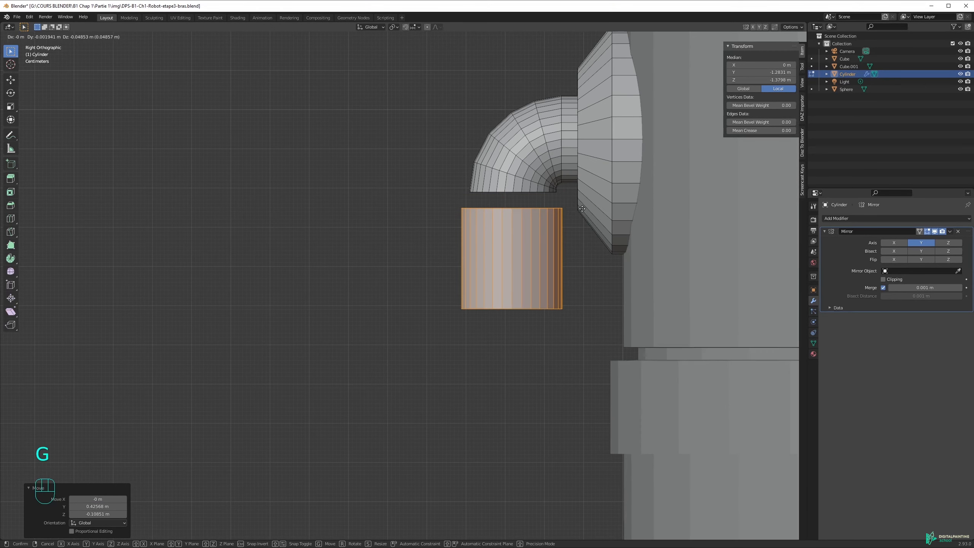
left_click(586, 236)
key("s")
left_click(605, 226)
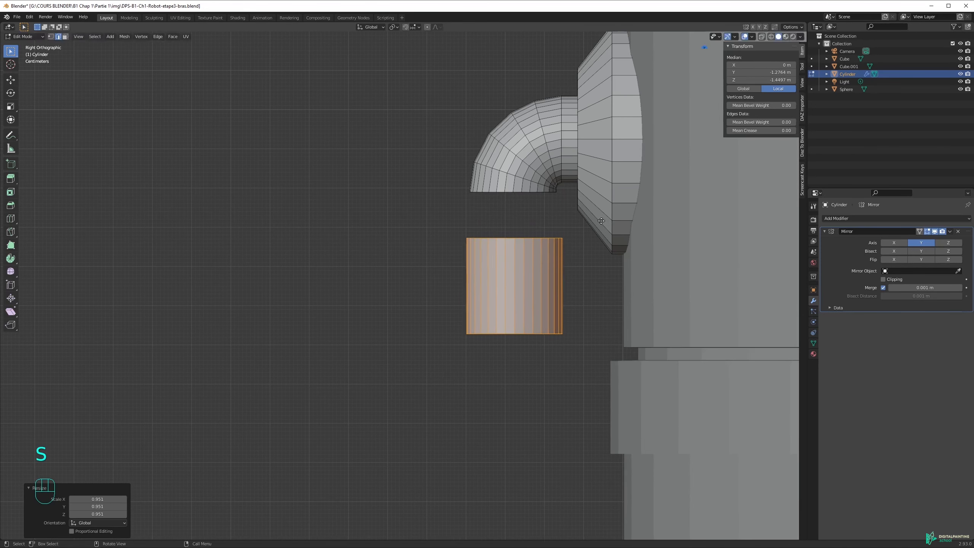
Shrink the cylinder slightly, align it under the elbow's end and move it about 0.199 m down to leave a gap.
key("g")
left_click(610, 179)
key("s")
left_click(608, 176)
key("g")
left_click(610, 179)
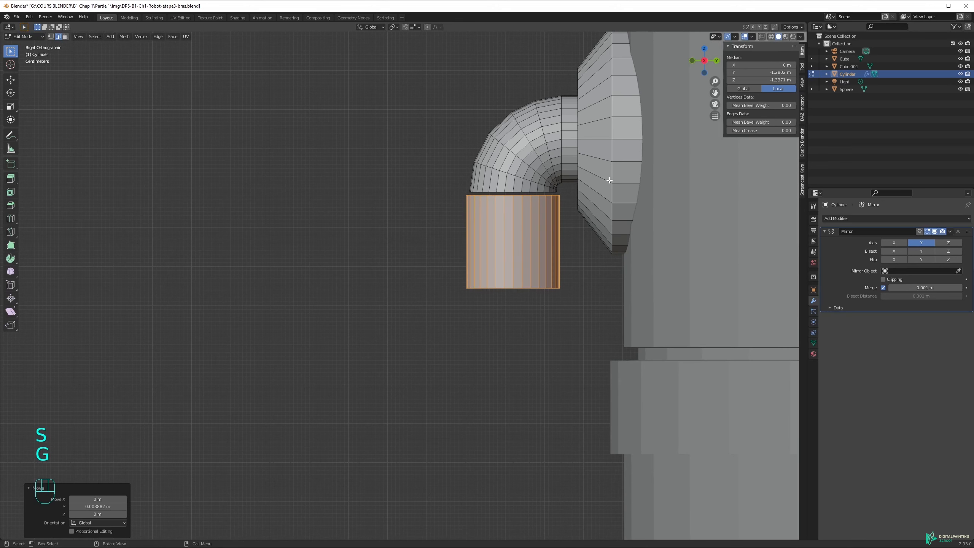
key("g")
left_click(609, 259)
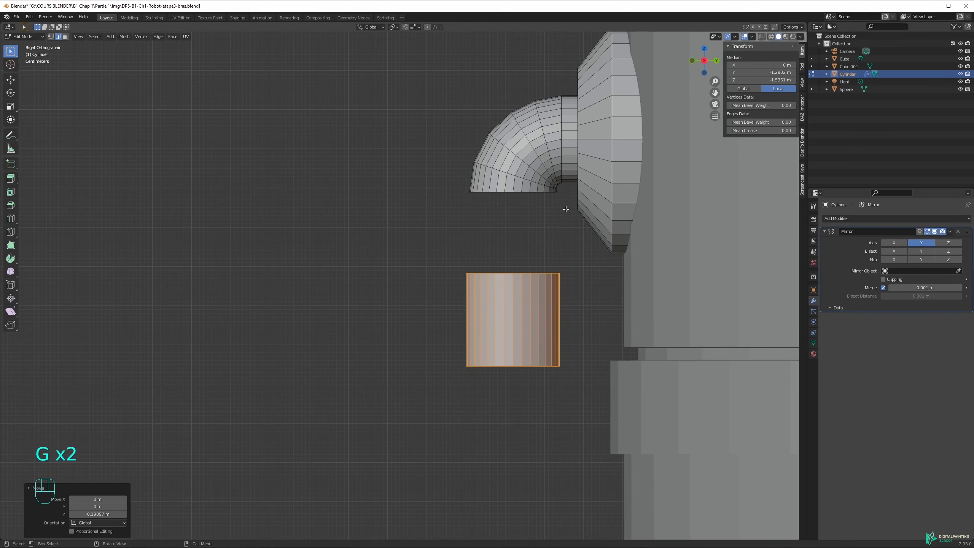
Select the elbow's end cap face and extrude it about 0.034 m along its normal.
middle_click_drag(531, 193, 520, 200)
key("3")
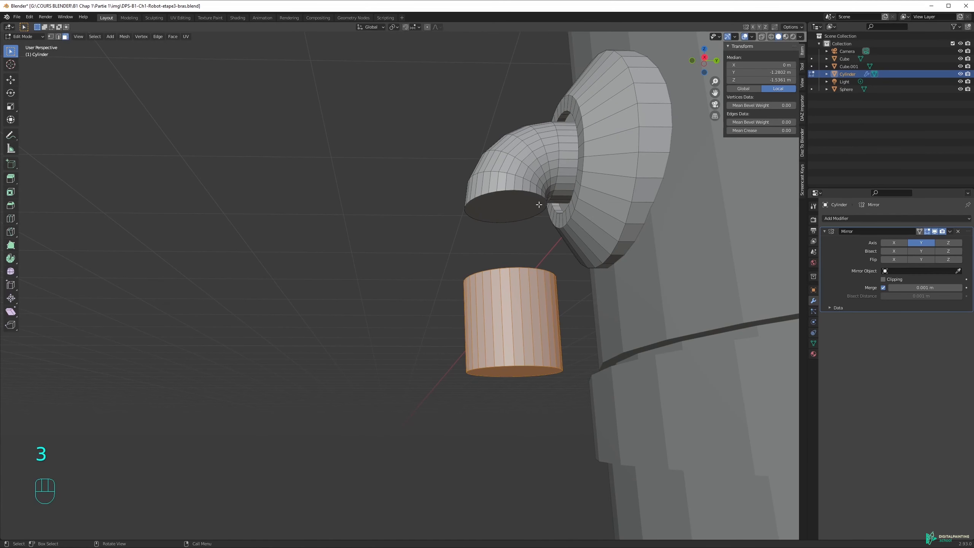
left_click(518, 194)
key("e")
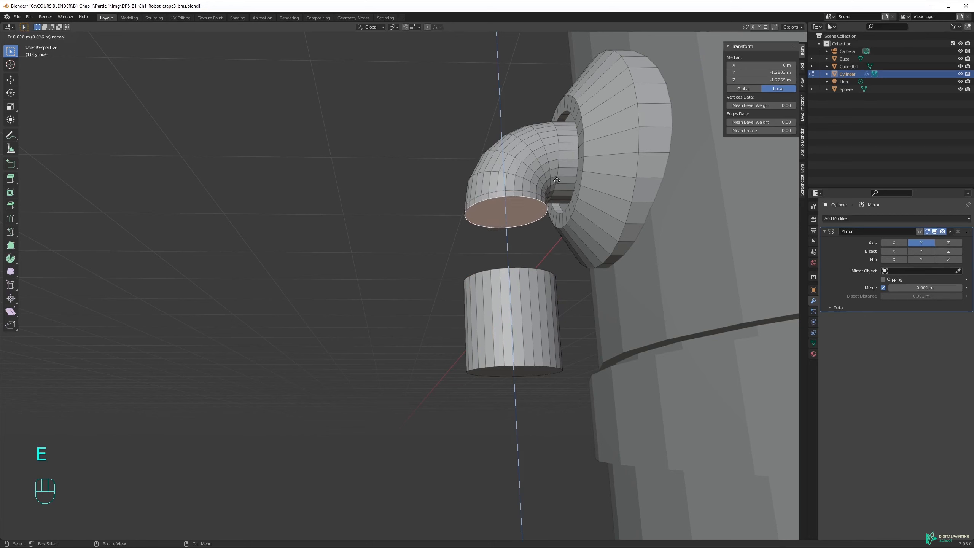
left_click(552, 191)
middle_click_drag(552, 192, 563, 218)
scroll(559, 222, "down", 5)
scroll(555, 165, "down", 1)
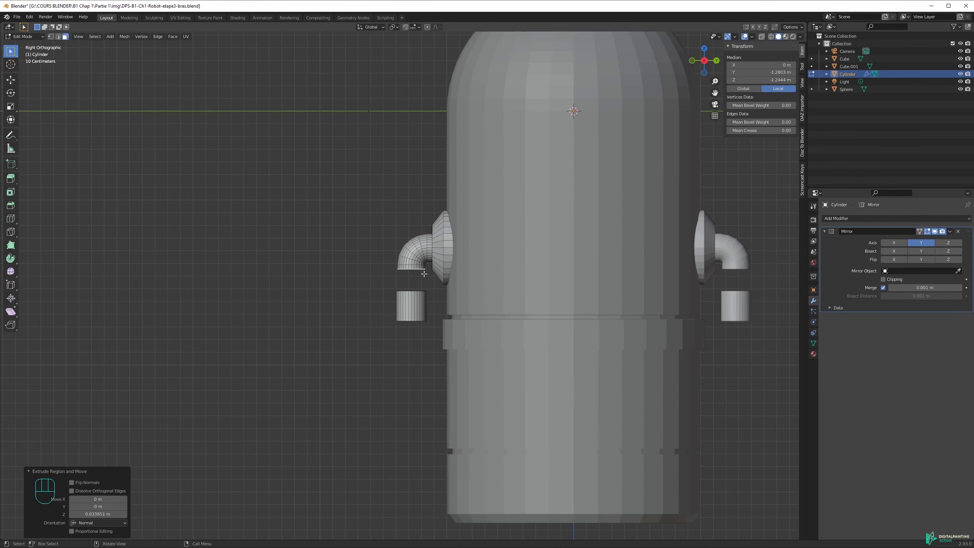
Add a UV sphere to the arm mesh, shrink it to joint size and place it roughly near the elbow's end.
middle_click_drag(424, 274, 393, 333, "shift")
scroll(473, 291, "up", 1)
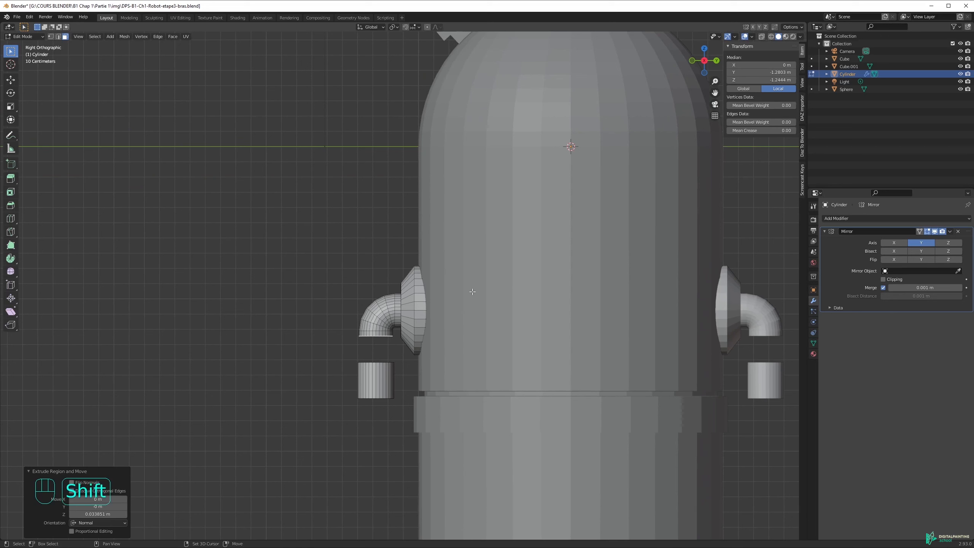
key("shift+a")
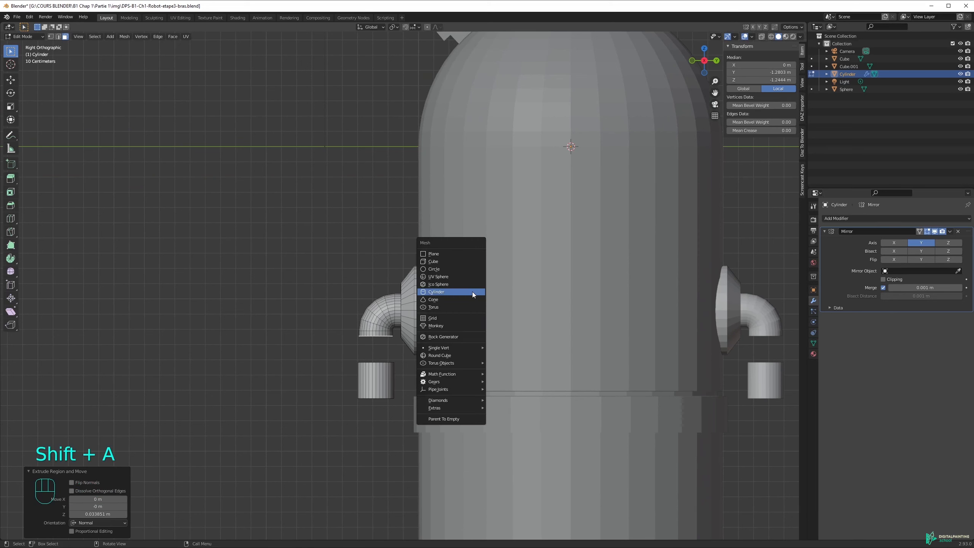
left_click(451, 277)
key("g")
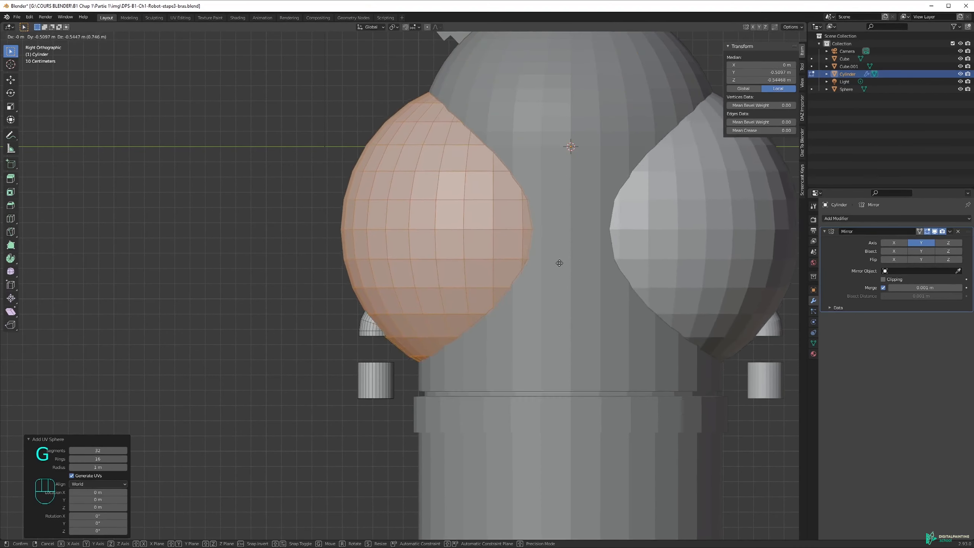
left_click(632, 343)
key("s")
left_click(455, 282)
key("g")
left_click(444, 310)
key("s")
left_click(513, 322)
Move the sphere into the gap between the elbow and the forearm cylinder and scale it to 0.793.
scroll(408, 369, "up", 2)
middle_click_drag(409, 369, 543, 301, "shift")
key("g")
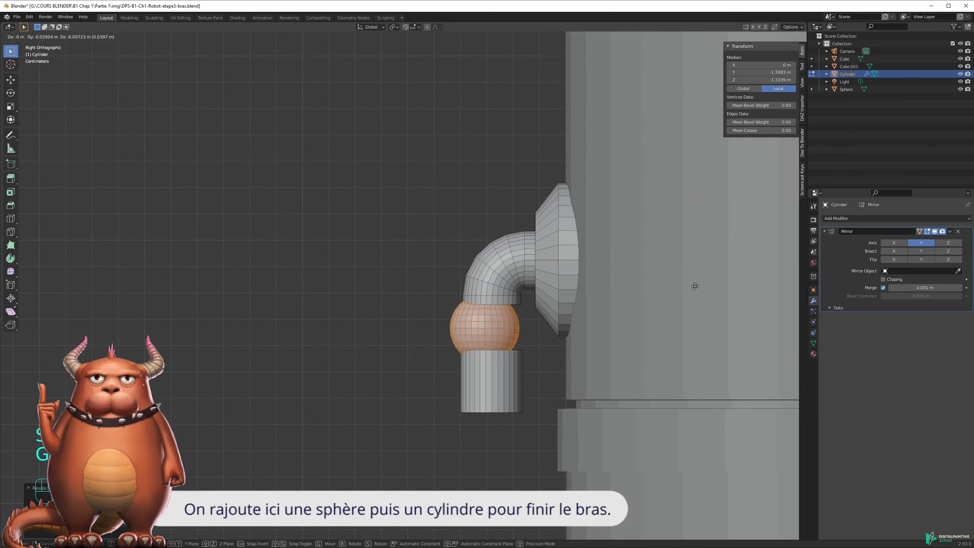
left_click(700, 285)
key("s")
left_click(665, 298)
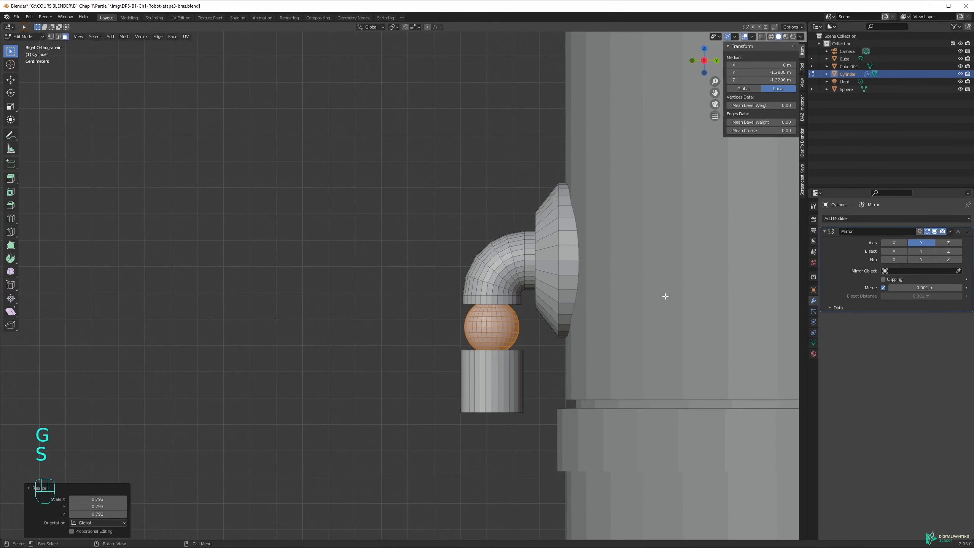
Move the sphere about 0.061 m up so it sinks halfway into the elbow's end, and fine-tune its position.
key("g")
middle_click(667, 283)
left_click(667, 282)
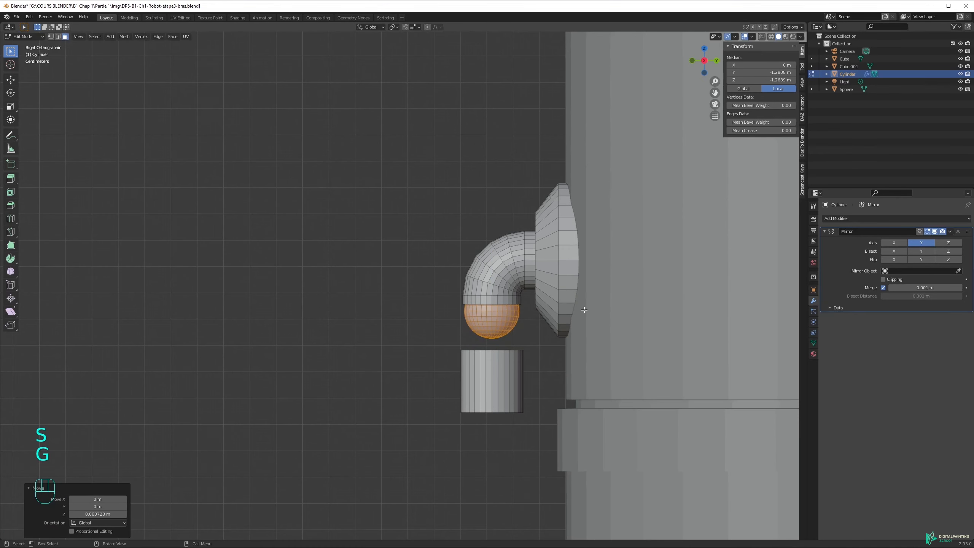
scroll(667, 282, "up", 2)
middle_click_drag(658, 309, 599, 272, "shift")
key("g")
left_click(599, 273)
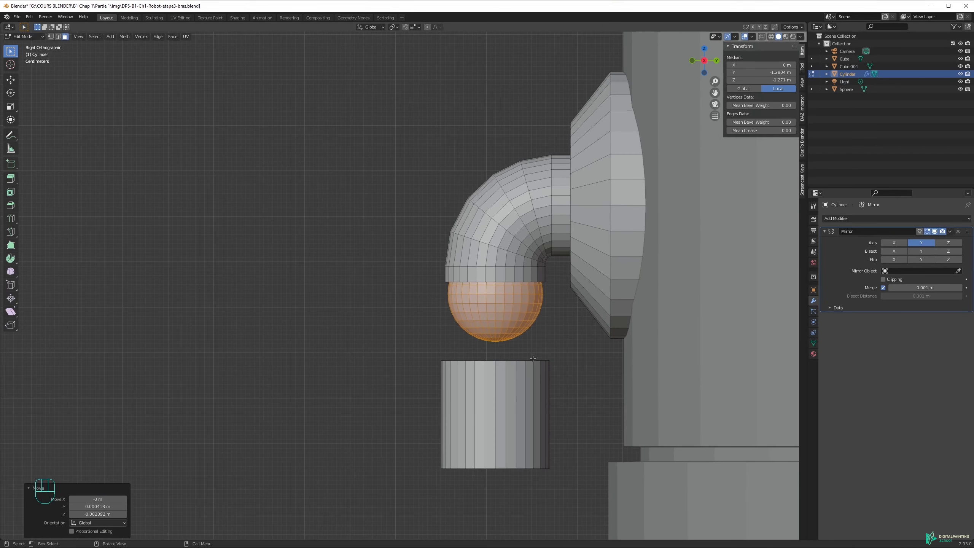
Select the whole forearm cylinder and move it about 0.132 m up along Z, over the sphere joint.
left_click(534, 359)
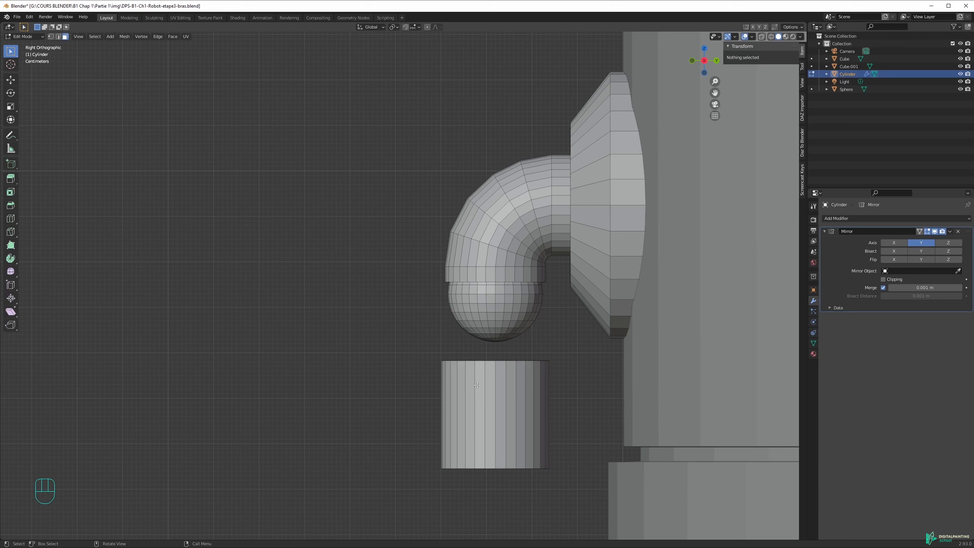
key("l")
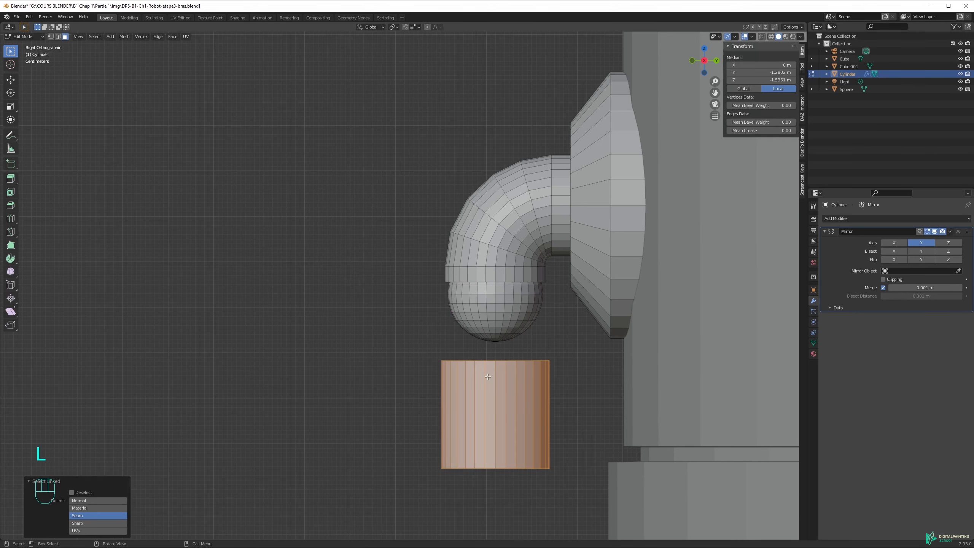
middle_click_drag(492, 371, 501, 373)
key("g")
key("z")
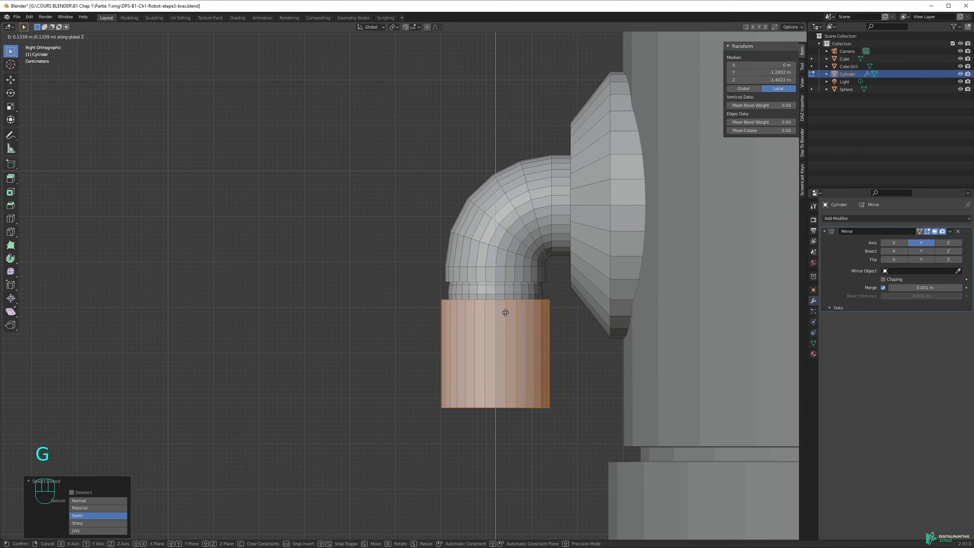
left_click(504, 314)
Select the whole sphere joint, shrink it slightly and move it about 0.007 m up.
middle_click_drag(488, 316, 499, 291)
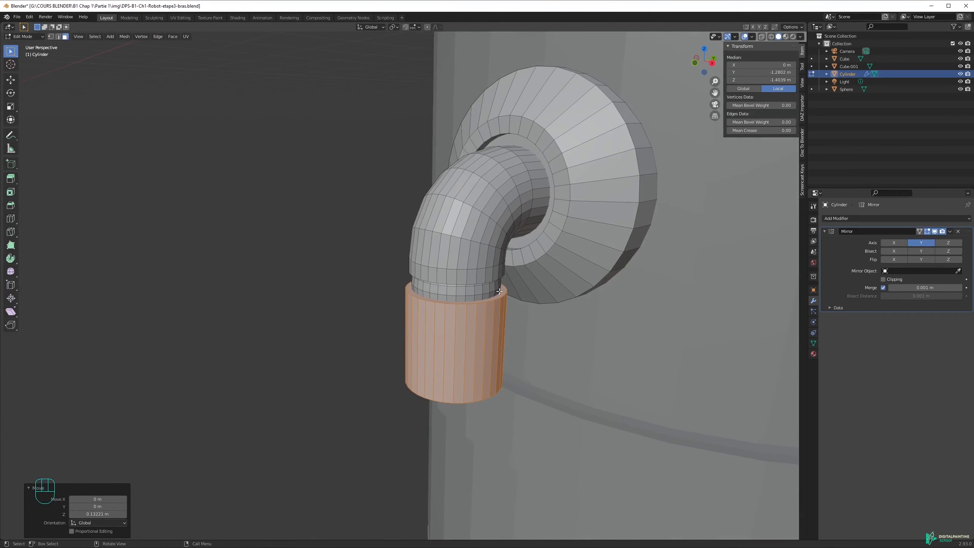
left_click(481, 289)
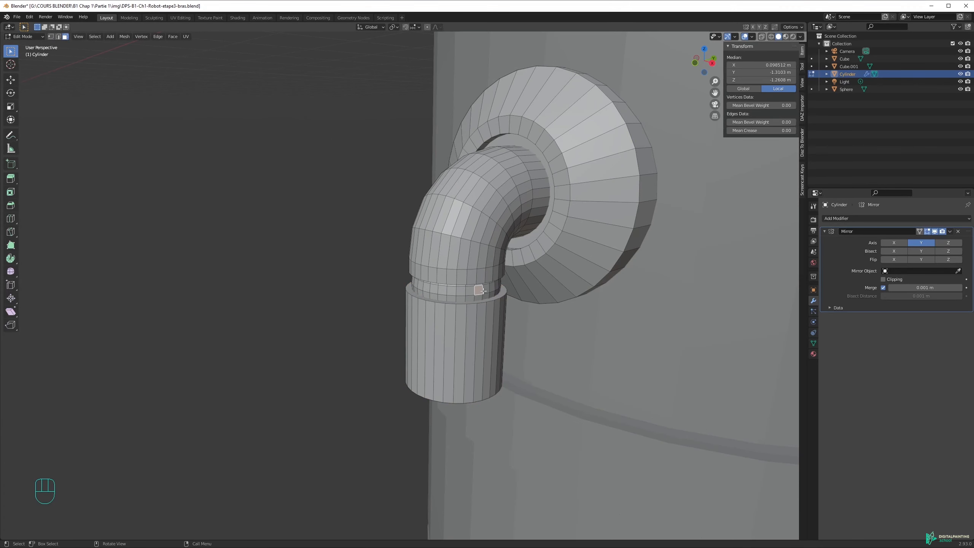
key("l")
middle_click_drag(482, 291, 453, 288, "alt")
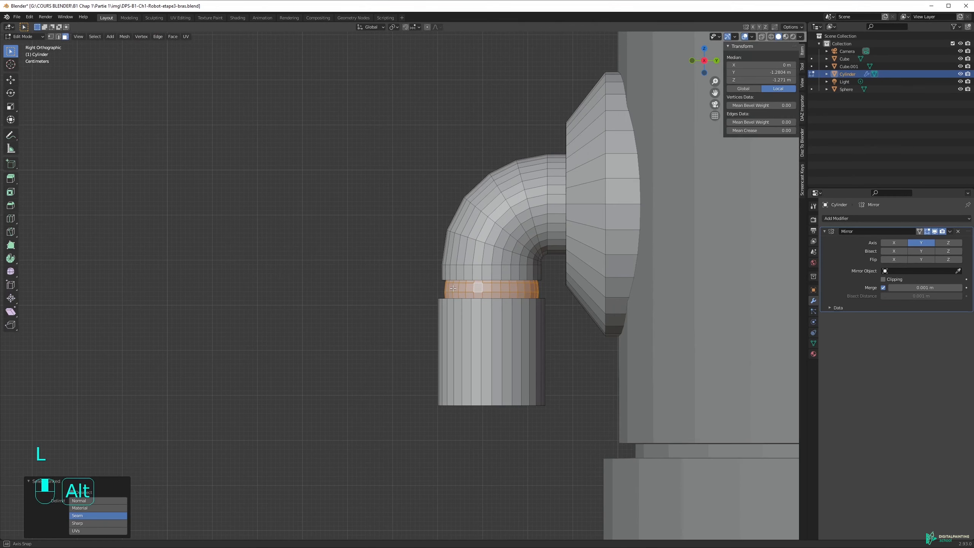
key("s")
left_click(572, 298)
key("g")
left_click(532, 309)
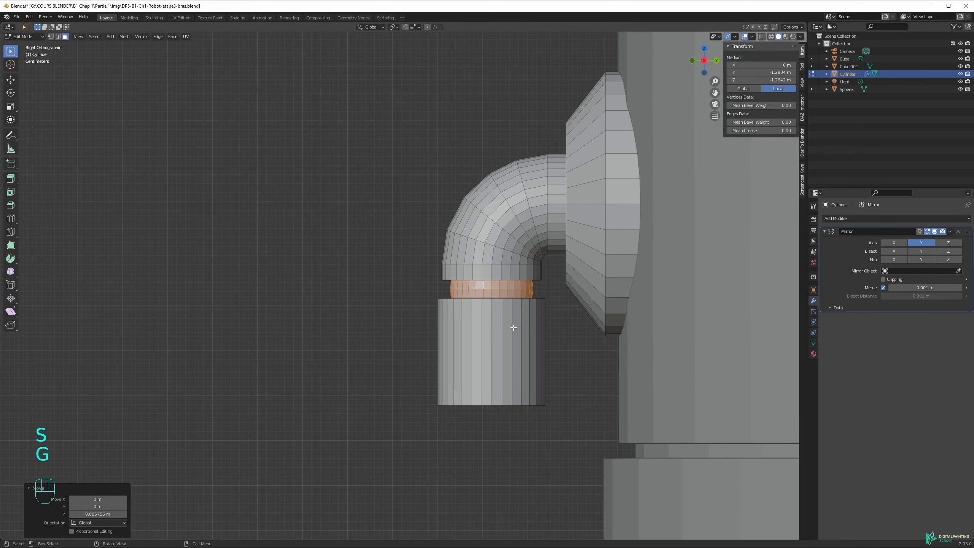
Select only the forearm cylinder and raise it slightly along Z to narrow the gap below the elbow.
key("l")
left_click(548, 335)
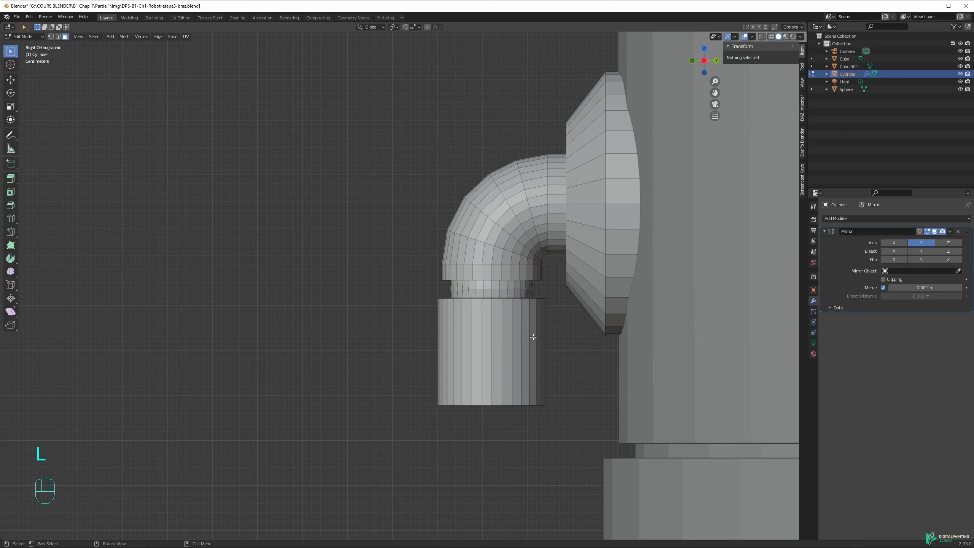
key("l")
key("g")
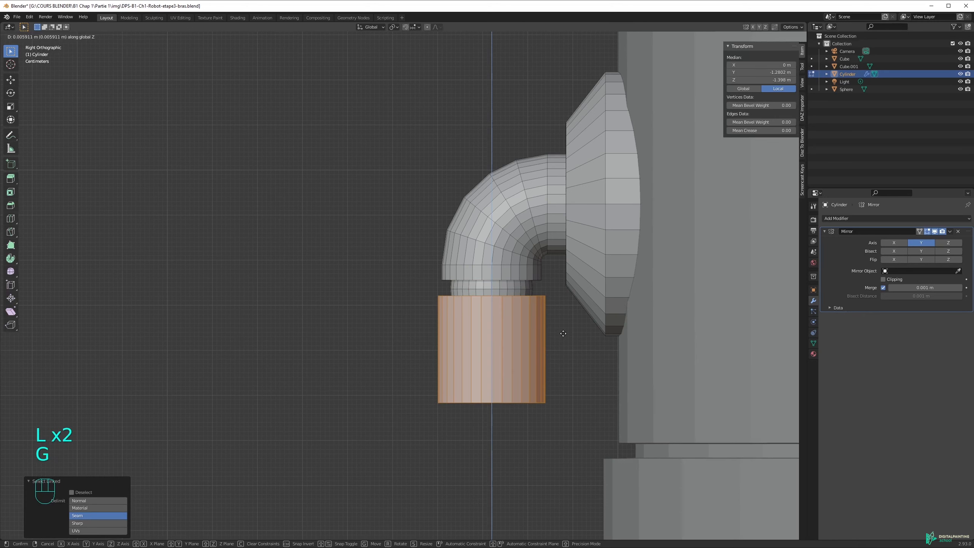
left_click(571, 333)
left_click(573, 333)
Select the forearm cylinder's bottom face and move it about 0.542 m down along Z to lengthen the forearm.
scroll(528, 344, "down", 5)
middle_click_drag(529, 344, 572, 348)
scroll(572, 349, "down", 6)
middle_click_drag(430, 271, 387, 258)
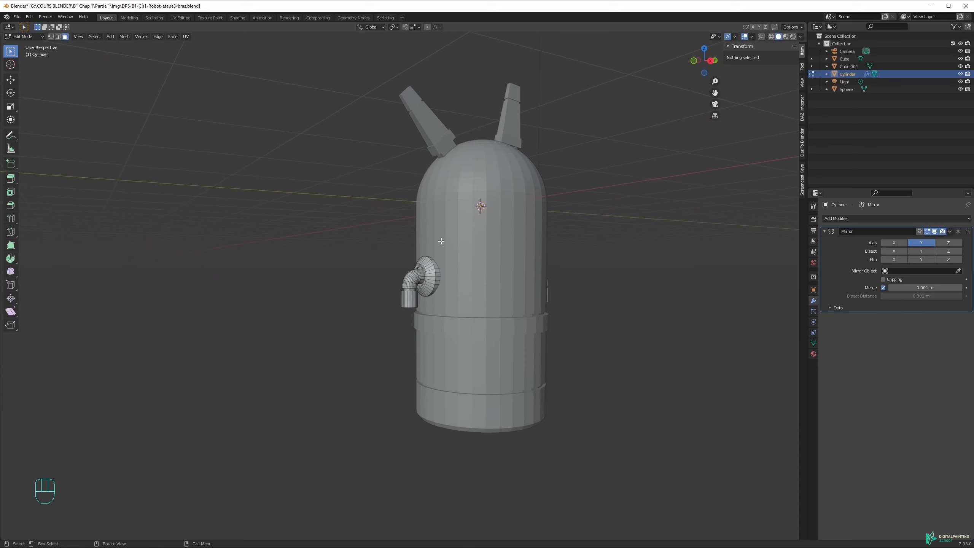
middle_click_drag(401, 284, 426, 286)
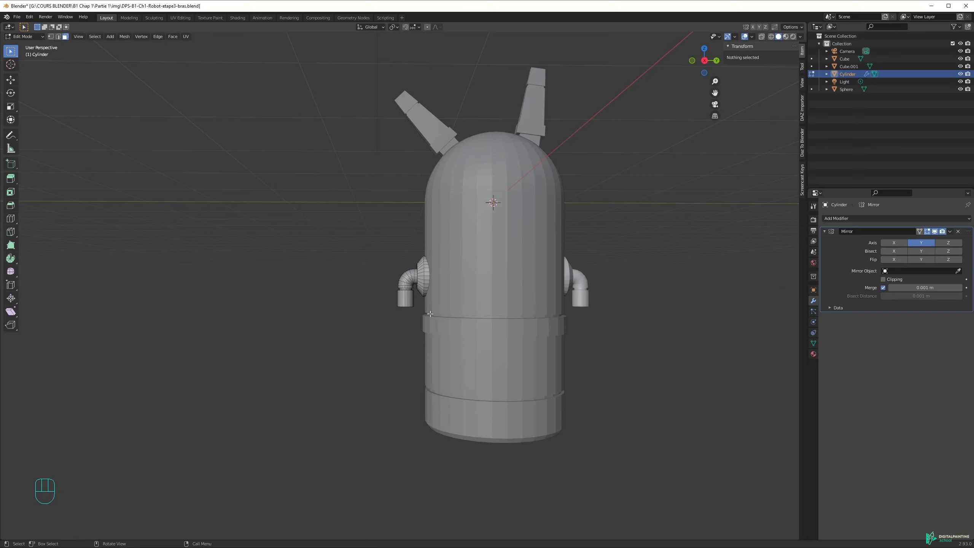
middle_click_drag(430, 314, 441, 292)
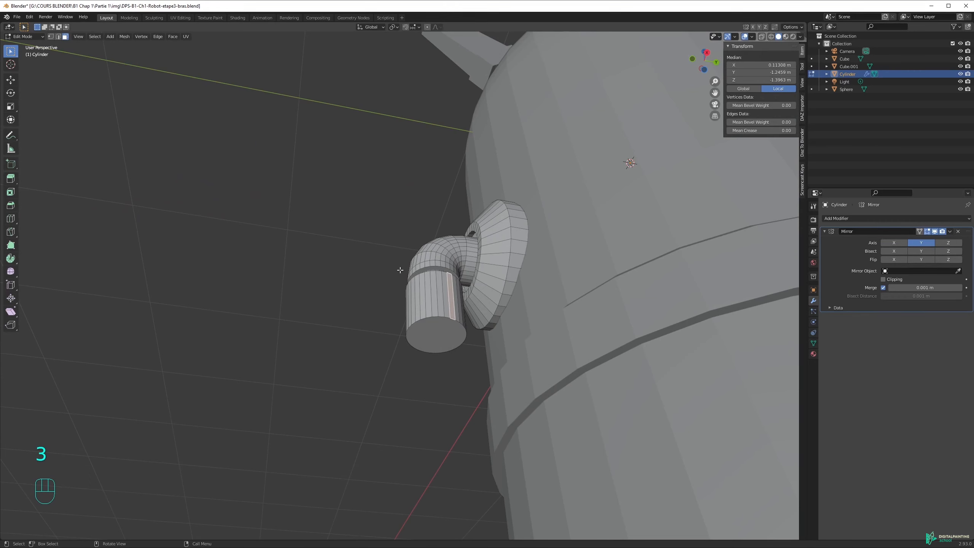
left_click(449, 335)
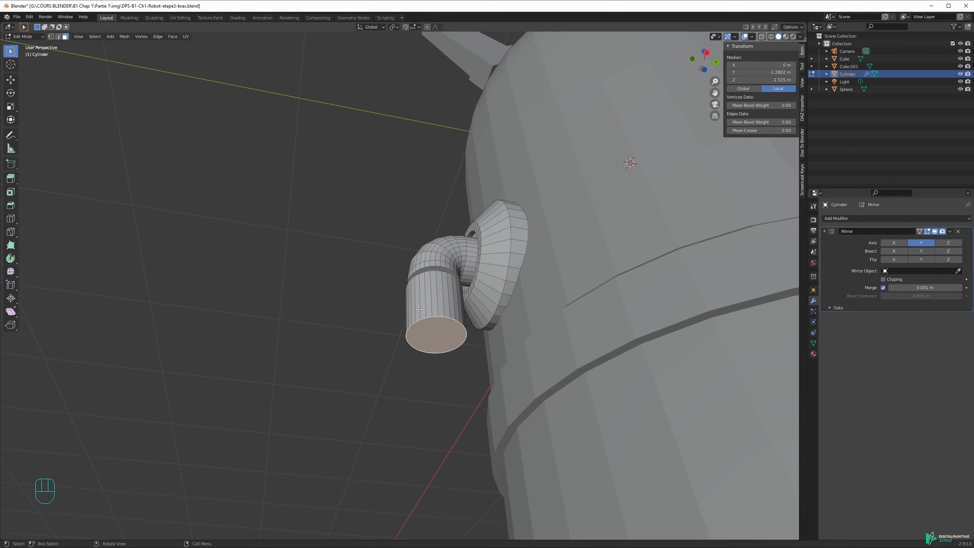
middle_click_drag(464, 311, 466, 341)
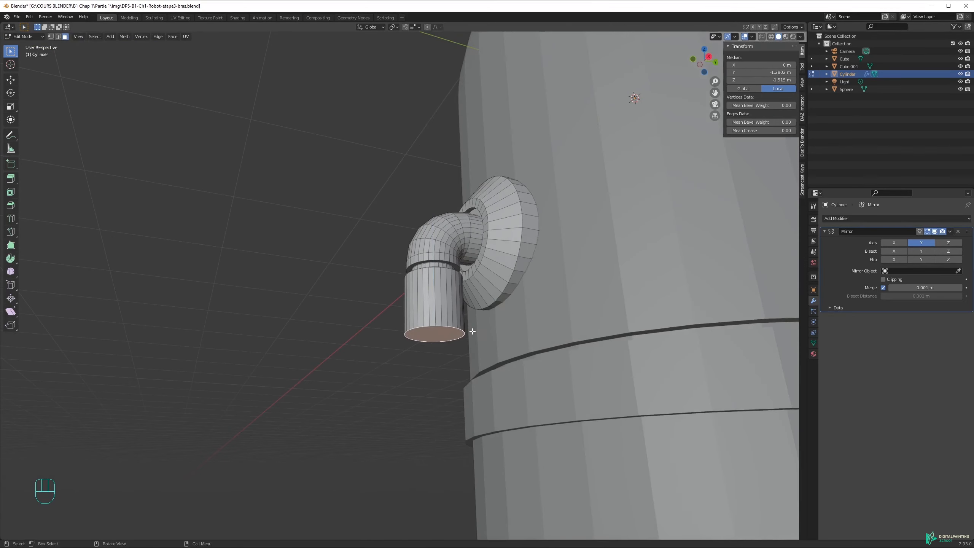
key("g")
key("z")
left_click(470, 439)
Move the forearm's bottom face about 1.109 m further down along Z and raise it back about 0.163 m.
scroll(479, 384, "down", 8)
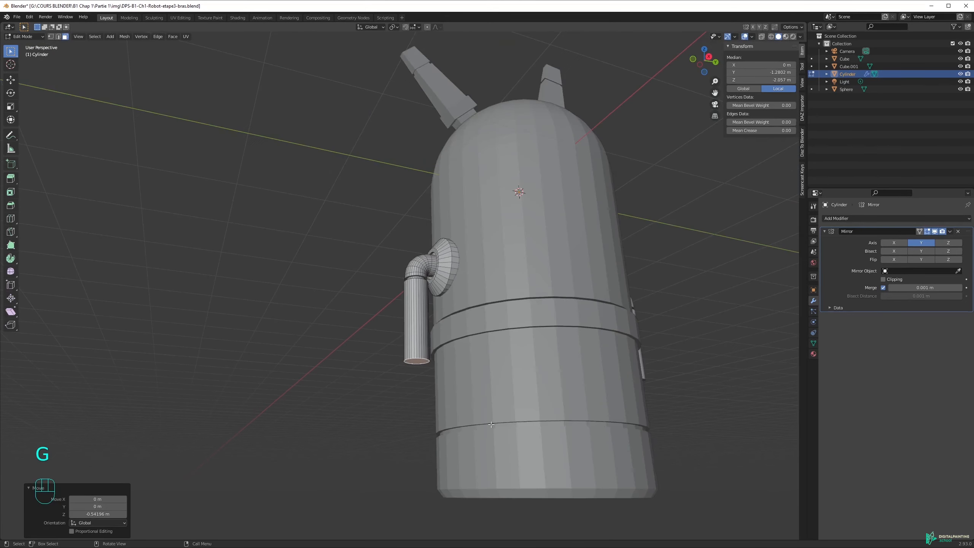
middle_click_drag(490, 359, 447, 277)
key("g")
key("z")
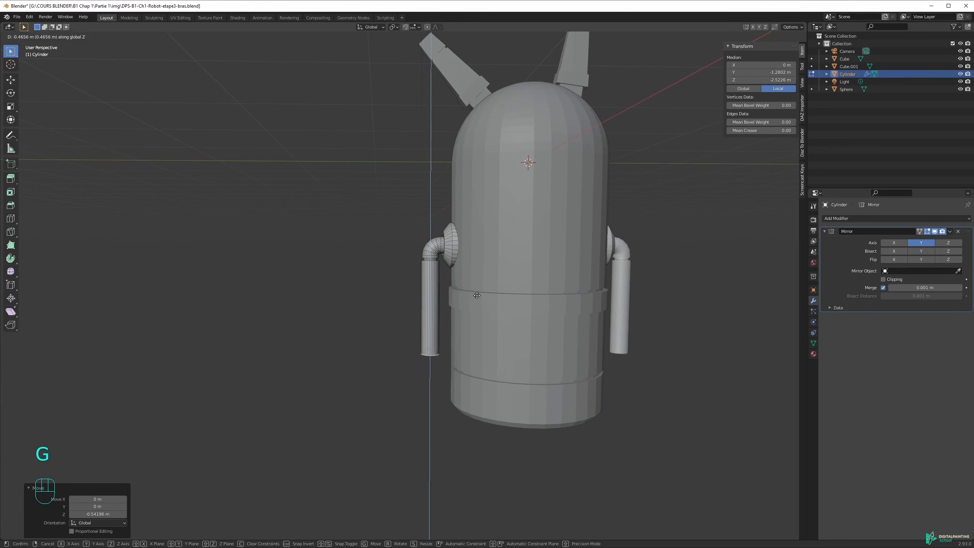
left_click(472, 345)
scroll(472, 345, "down", 3)
scroll(472, 344, "up", 5)
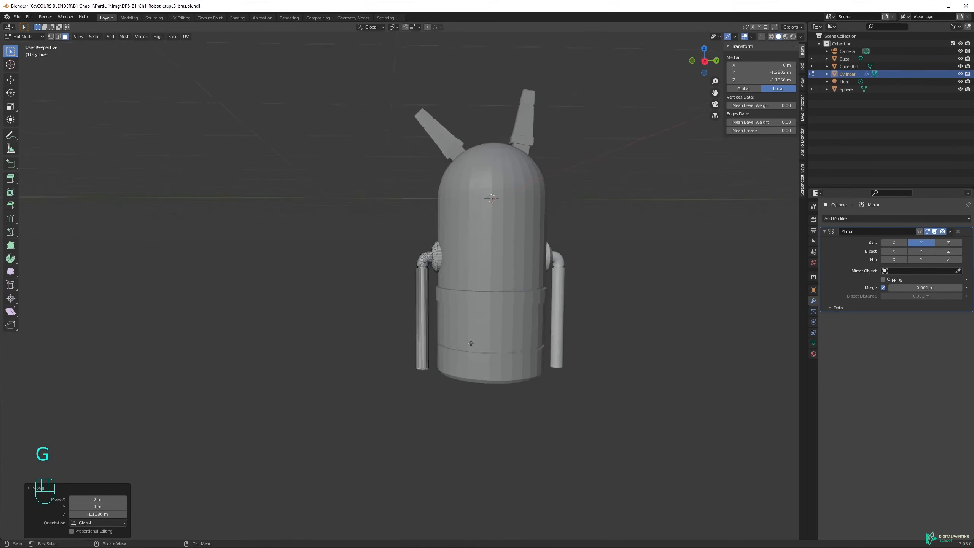
middle_click_drag(462, 258, 476, 319)
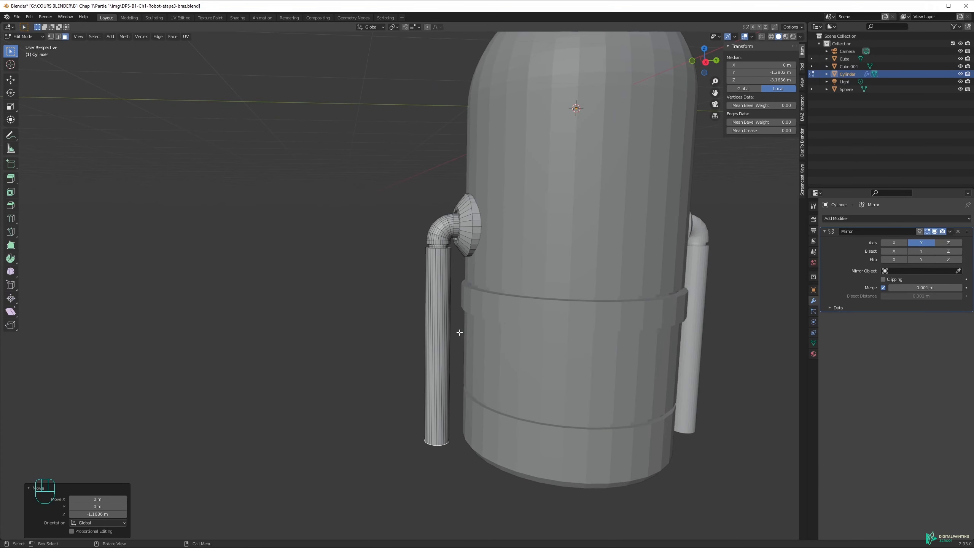
key("g")
left_click(467, 355)
Select the linked forearm, sphere joint and elbow meshes and scale them up slightly together, leaving the shoulder out.
middle_click_drag(456, 382, 494, 355, "shift")
scroll(493, 355, "up", 2)
middle_click_drag(470, 266, 452, 305, "shift")
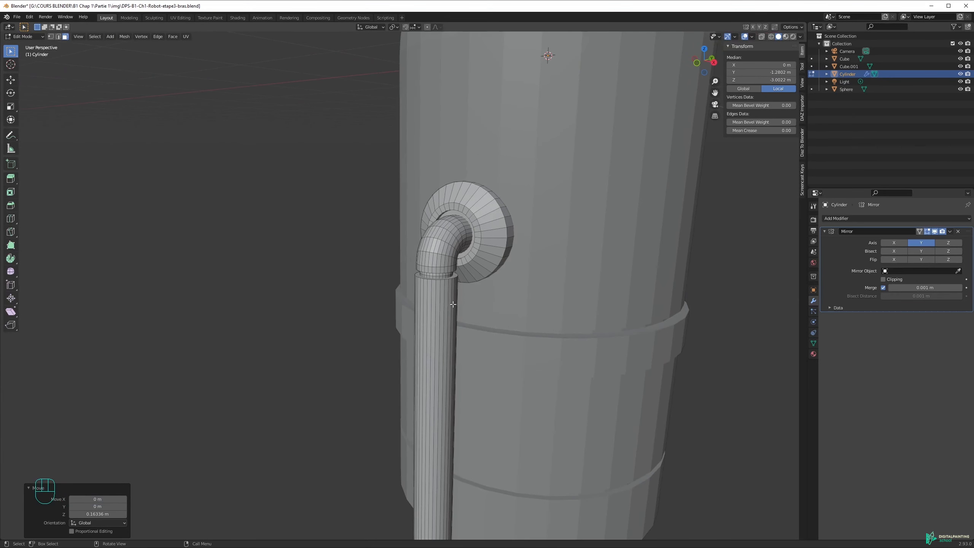
key("l")
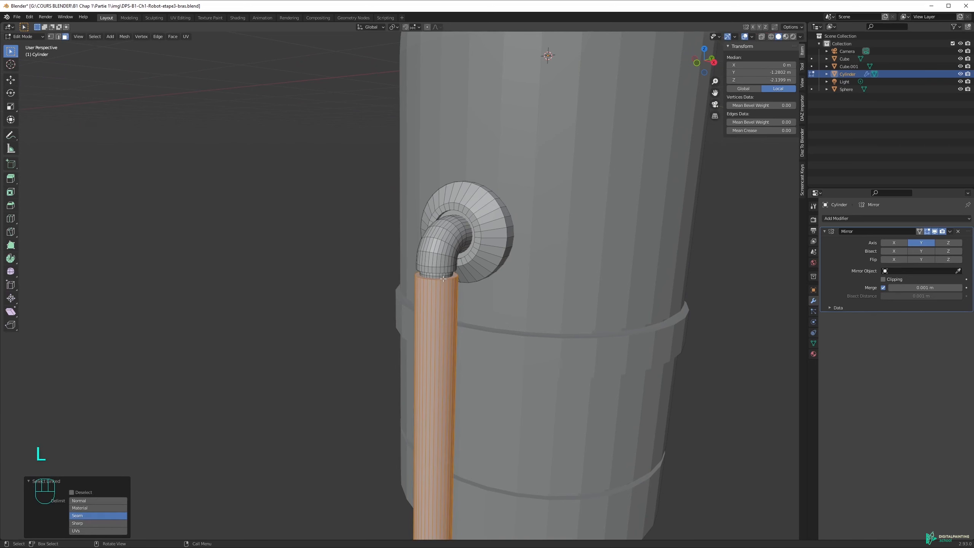
key("l")
key("l")
mouse_move(465, 255)
middle_mouse_down()
mouse_move(479, 249)
mouse_move(478, 268)
middle_mouse_up()
scroll(479, 249, "up", 2)
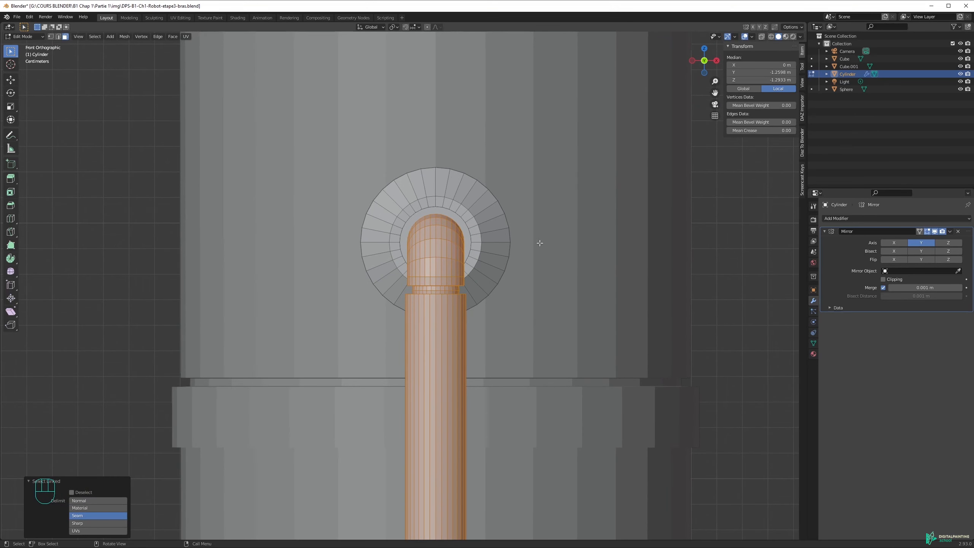
key("s")
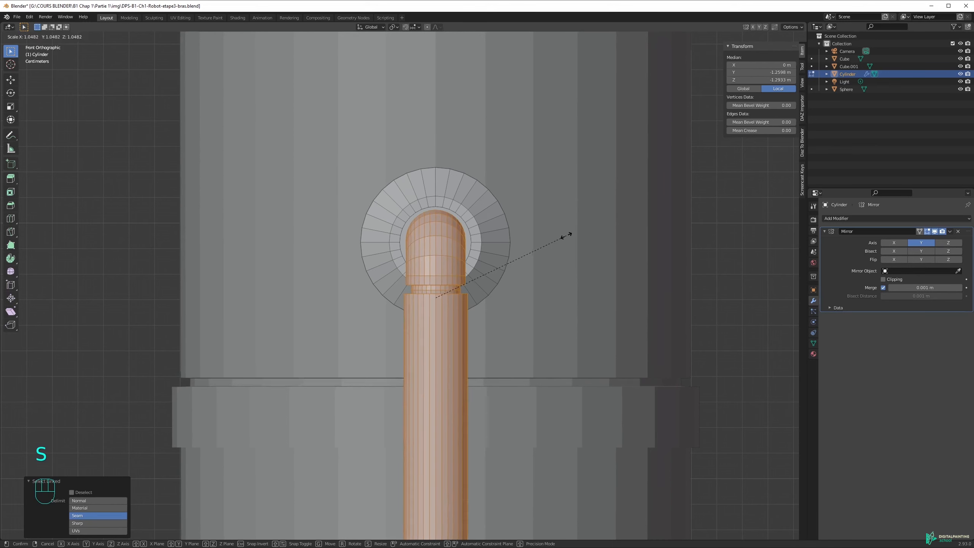
left_click(583, 231)
Move the selected arm parts about 0.043 m down along Z and nudge them about 0.002 m inward and up.
key("g")
key("z")
left_click(583, 241)
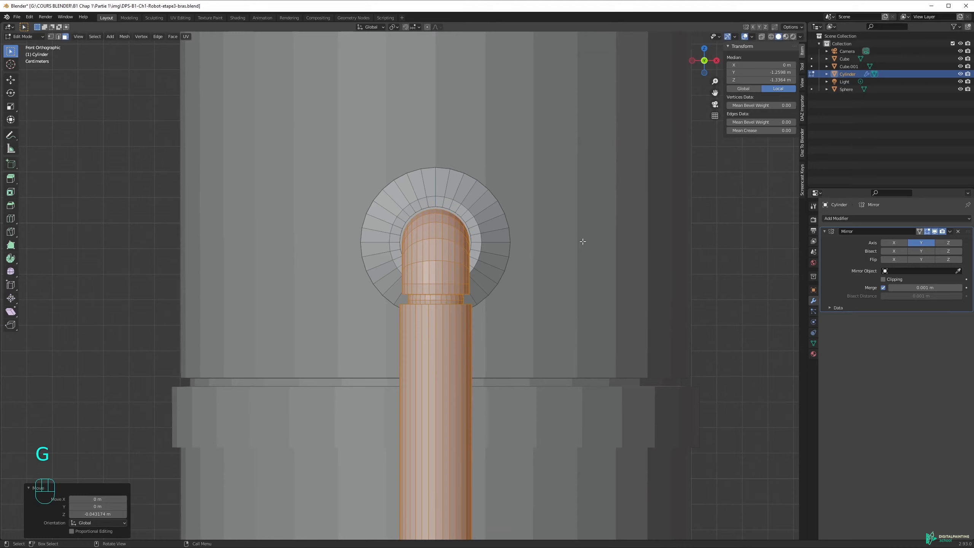
middle_click_drag(557, 250, 488, 252)
scroll(587, 243, "up", 1)
key("g")
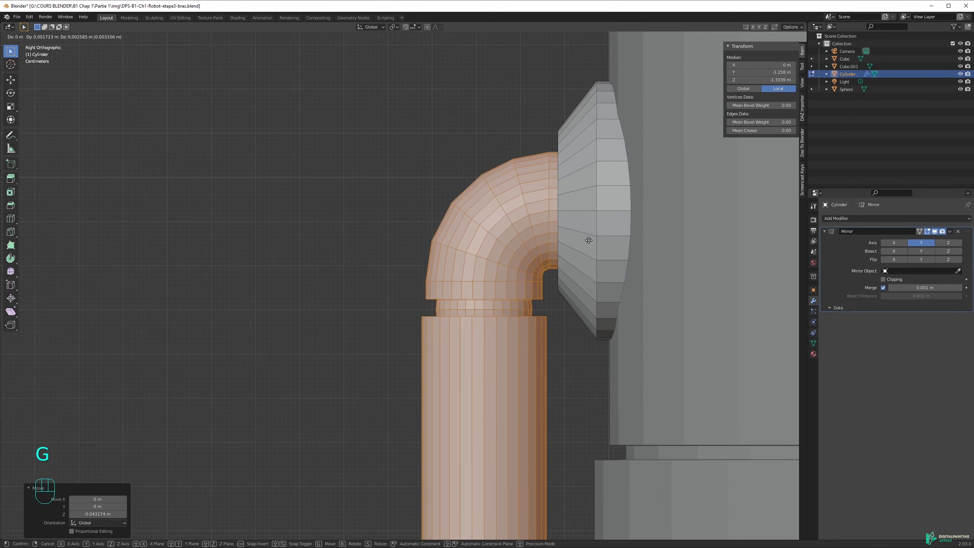
key("shift")
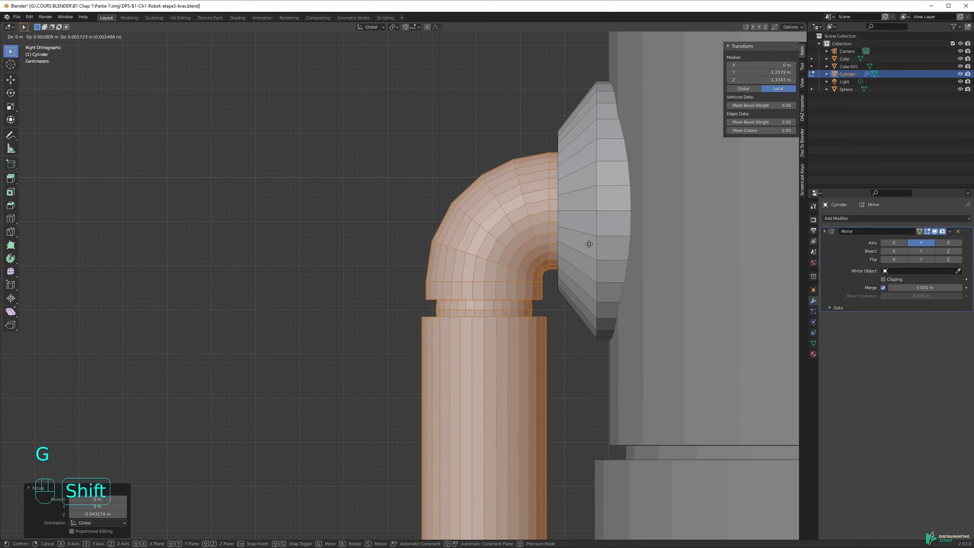
left_click(589, 244)
Move the selected arm parts about 0.024 m outward along Y, away from the body, and return to Object Mode.
scroll(506, 274, "down", 5)
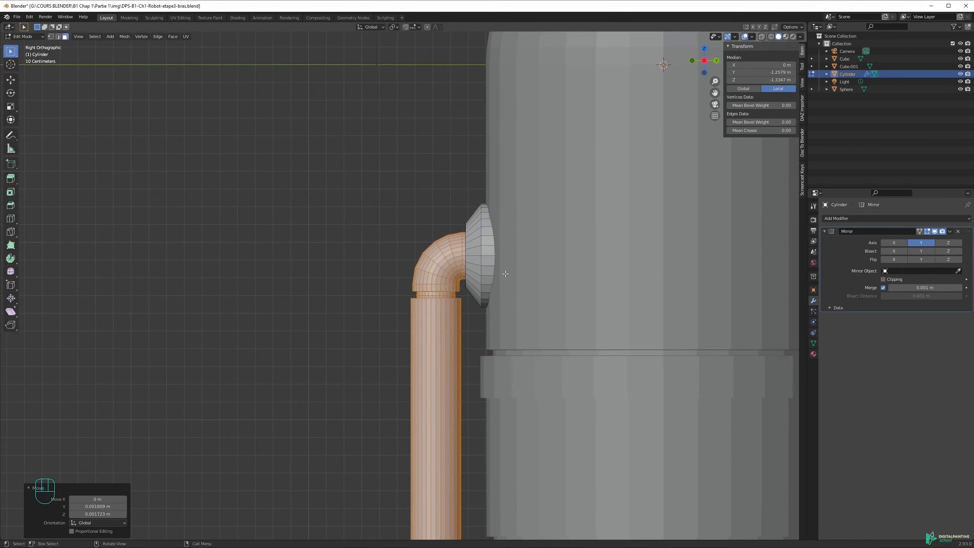
key("g")
left_click(474, 298)
scroll(474, 298, "down", 5)
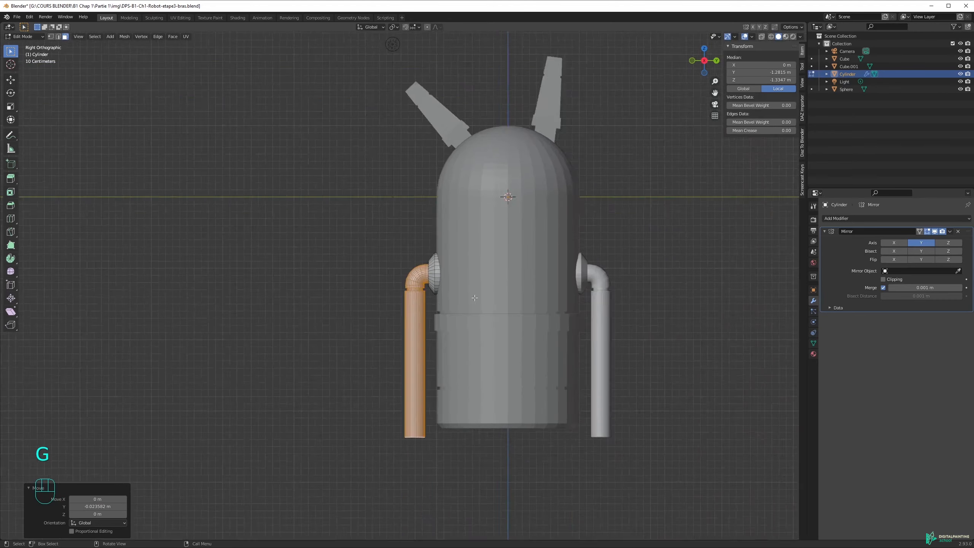
scroll(474, 298, "down", 2)
key("Tab")
middle_click_drag(355, 323, 405, 299)
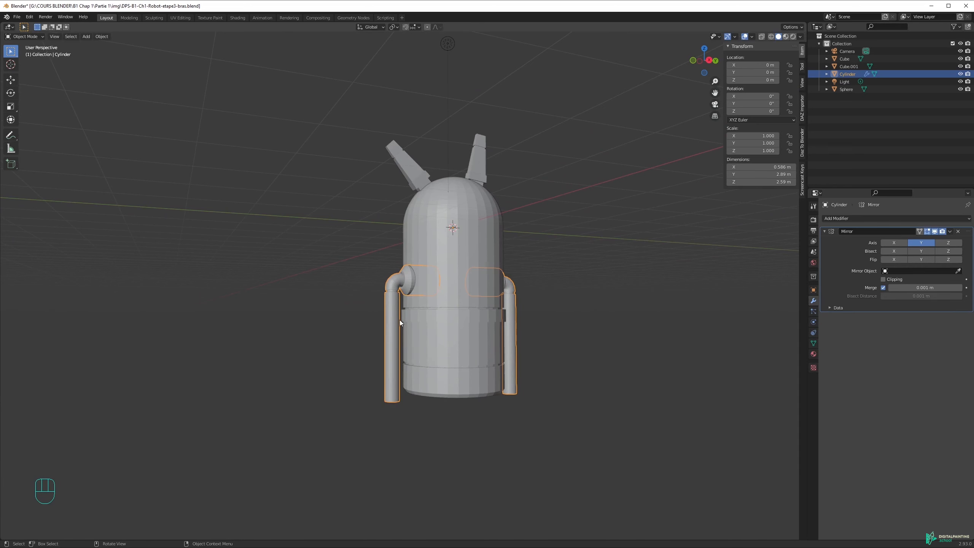
Scale the selected elbow, sphere joint and forearm up by about 1.179 in Edit Mode and move them slightly down along Z.
scroll(509, 294, "down", 3)
left_click(510, 303)
scroll(510, 304, "down", 2)
middle_click_drag(509, 303, 486, 302)
left_click(401, 288)
key("Tab")
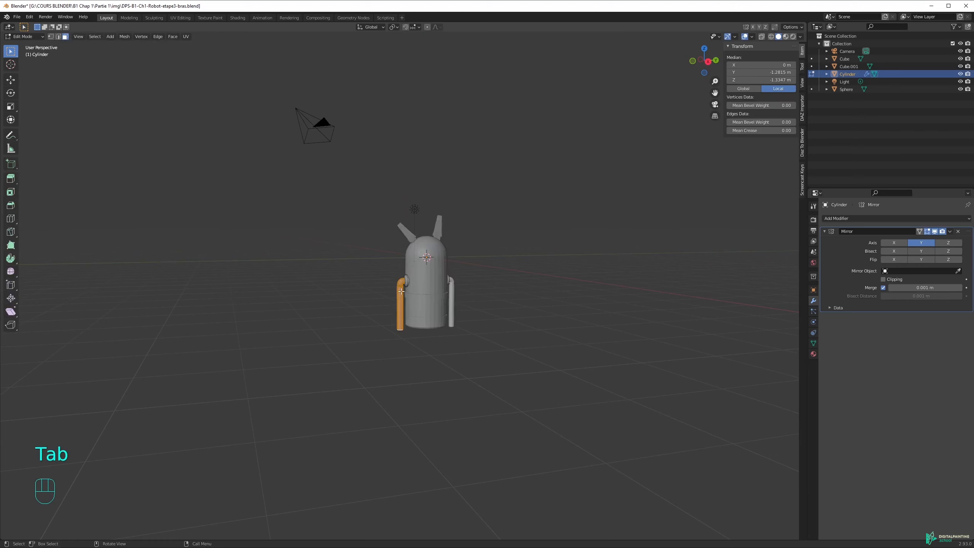
scroll(401, 291, "up", 10)
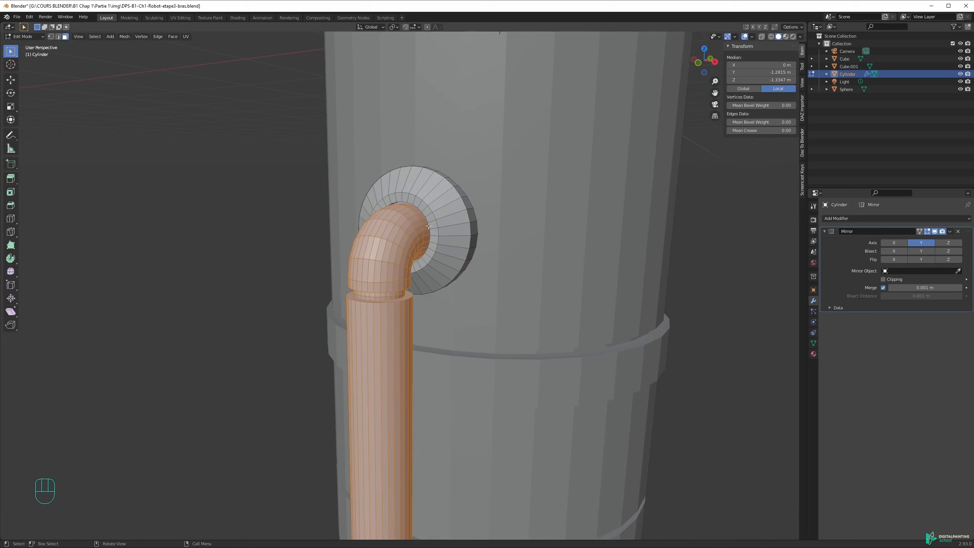
key("s")
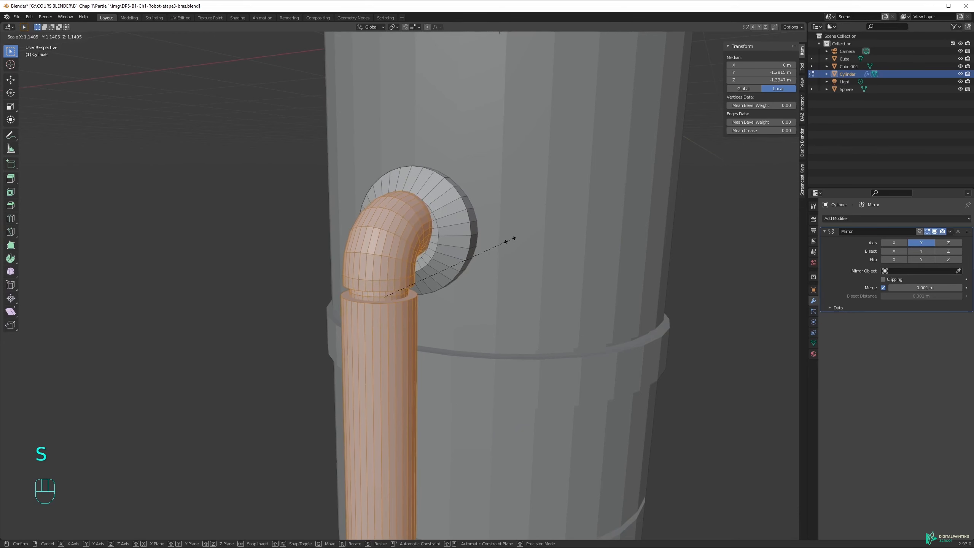
left_click(514, 237)
key("g")
key("z")
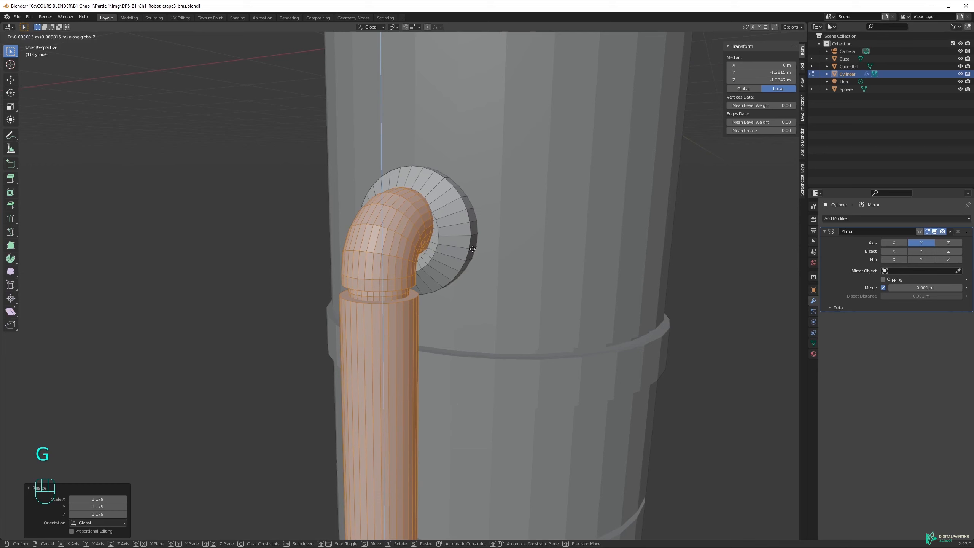
left_click(473, 260)
Select only the linked elbow tube and scale it up by about 1.046.
scroll(494, 326, "down", 4)
middle_click_drag(493, 326, 419, 292)
scroll(467, 313, "down", 4)
scroll(425, 300, "up", 3)
scroll(425, 295, "up", 2)
left_click(417, 272)
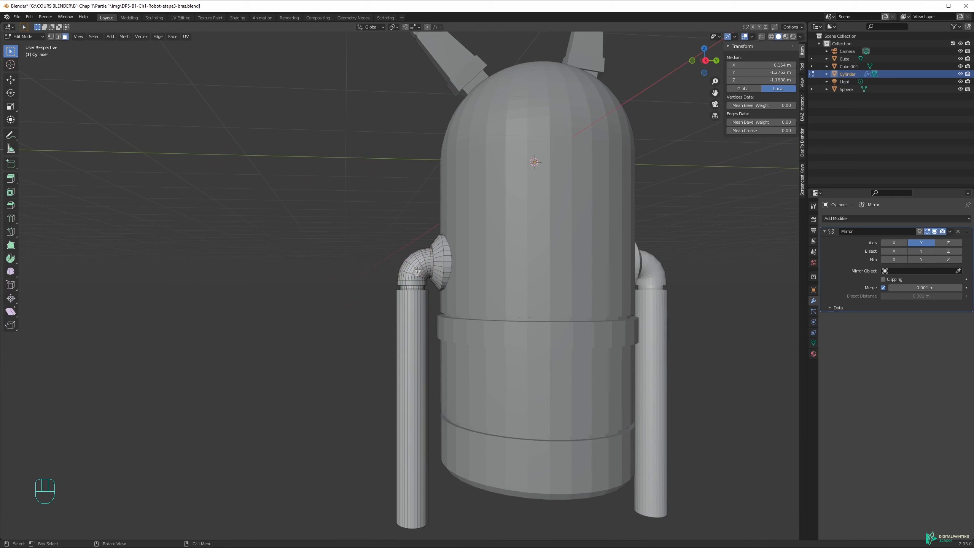
key("l")
scroll(493, 285, "up", 2)
key("s")
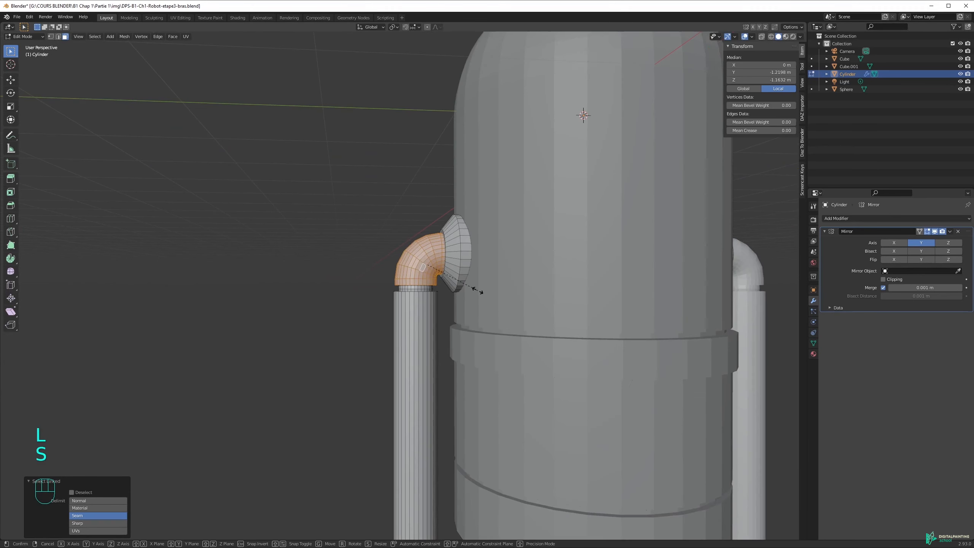
left_click(480, 292)
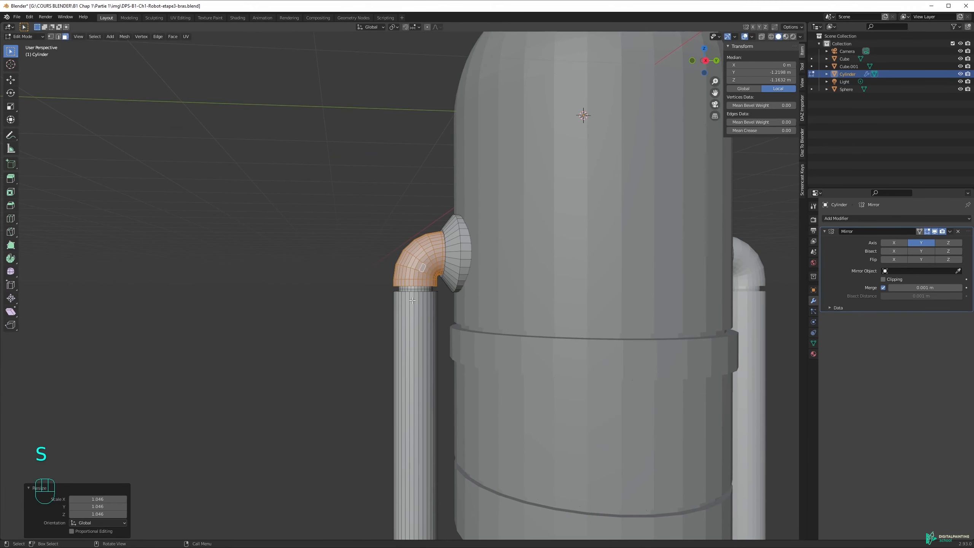
Switch to edge selection and turn on X-ray display around the shoulder's opening behind the elbow.
middle_click_drag(425, 306, 477, 305)
left_click(462, 237)
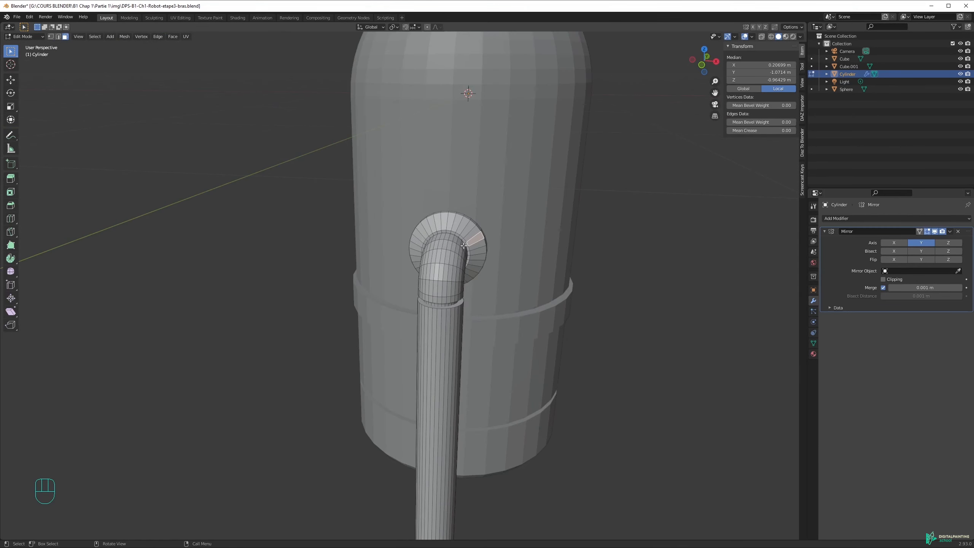
middle_click_drag(464, 246, 452, 226)
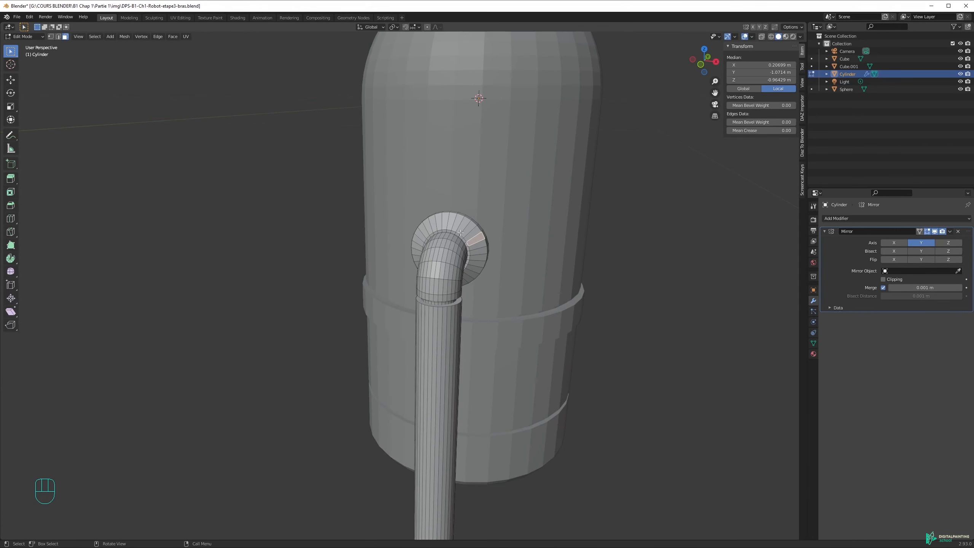
scroll(465, 239, "up", 5)
middle_click_drag(587, 214, 471, 313, "shift")
left_click(446, 247)
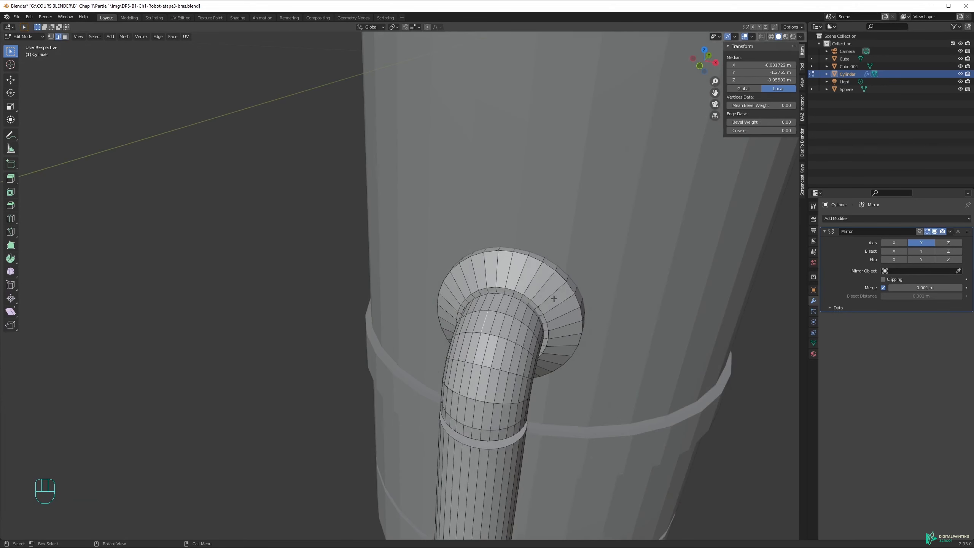
key("alt+z")
mouse_move(471, 312)
middle_mouse_down()
mouse_move(547, 300)
mouse_move(451, 312)
middle_mouse_up()
scroll(552, 307, "up", 2)
scroll(451, 311, "up", 1)
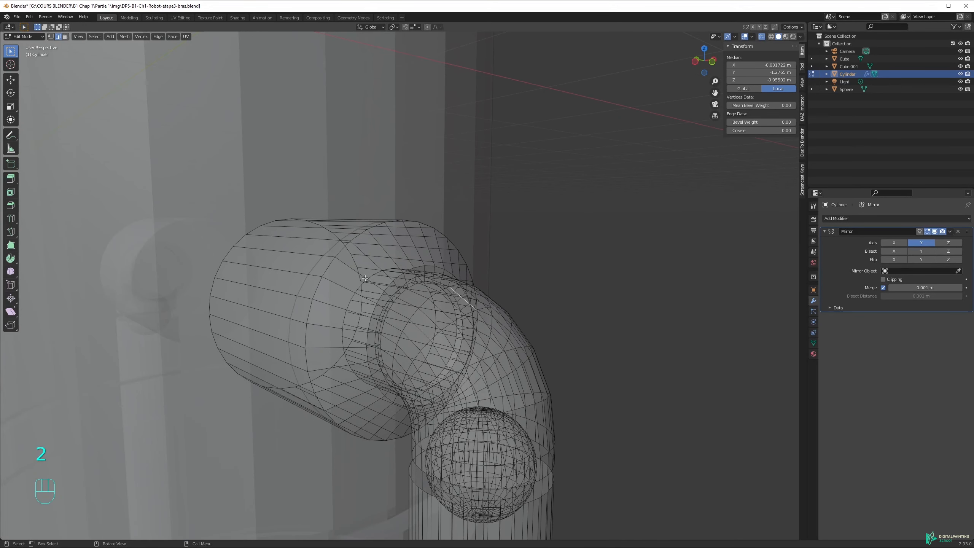
Select the concentric edge loops around the shoulder's inner rim, including its recessed edges, and turn X-ray display off.
scroll(417, 294, "up", 2)
left_click(439, 258, "alt")
middle_click_drag(436, 261, 400, 280)
left_click(394, 302, "alt+shift")
key("ctrl+z")
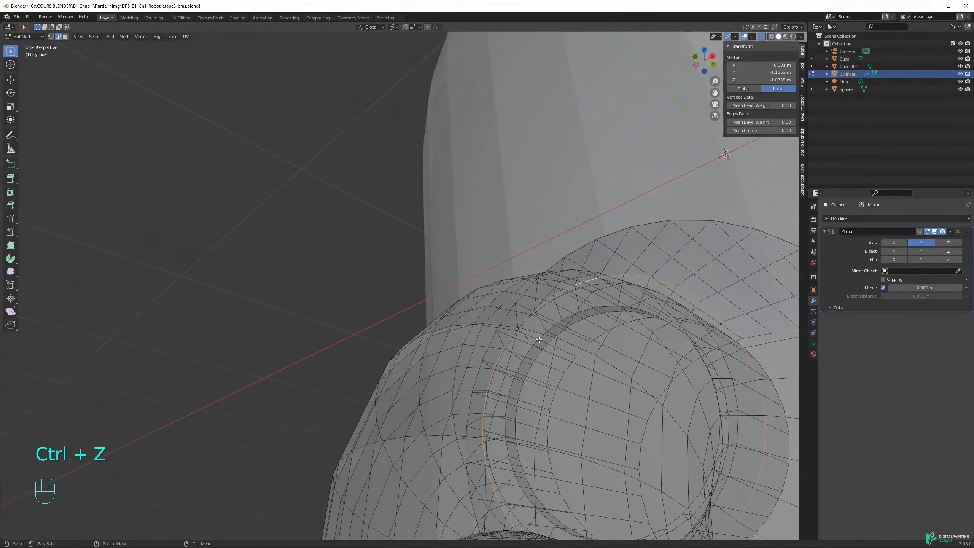
left_click(550, 327, "alt+shift")
middle_click_drag(549, 327, 504, 261)
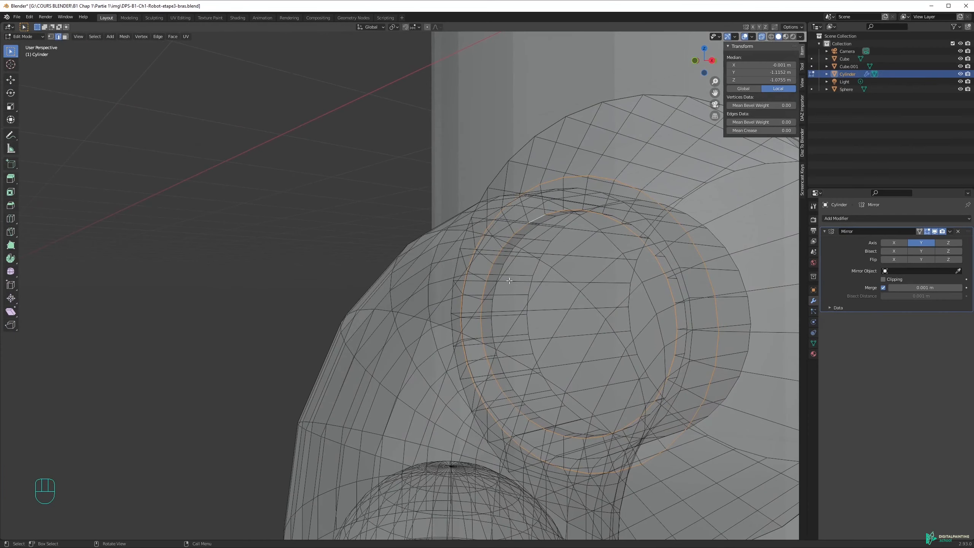
left_click(501, 269, "alt+shift")
key("alt+z")
Scale the selected inner rim loops of the shoulder up by about 1.209 to widen the opening around the elbow.
key("s")
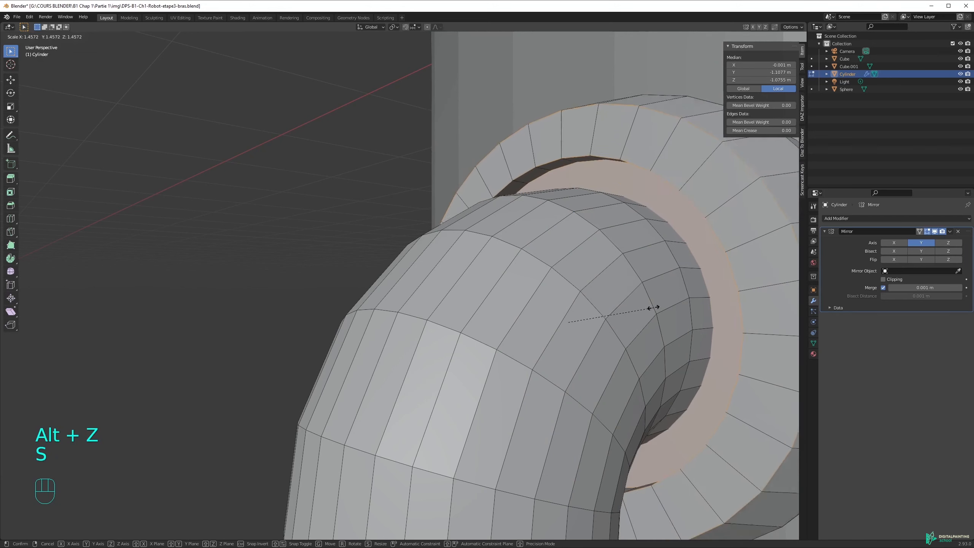
right_click(650, 311)
scroll(649, 312, "down", 3)
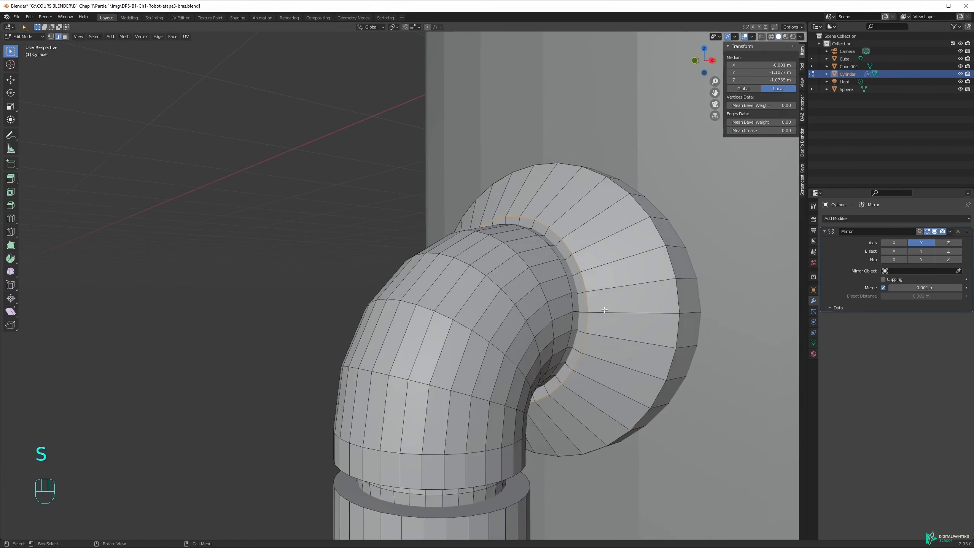
middle_click_drag(591, 311, 621, 313)
key("s")
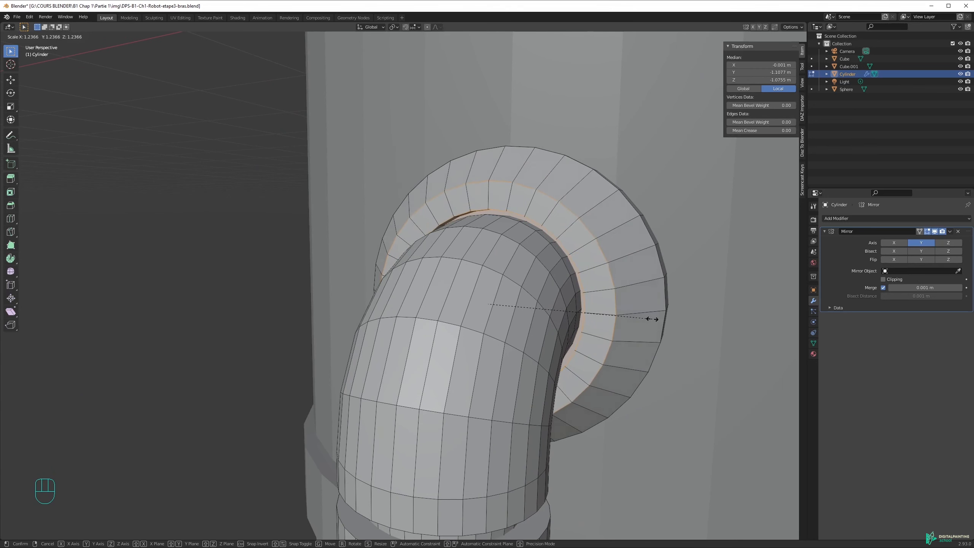
left_click(650, 320)
Move the shoulder's inner rim loops about 0.026 m along Y toward the body in the right view.
scroll(616, 322, "down", 4)
middle_click_drag(616, 322, 529, 315)
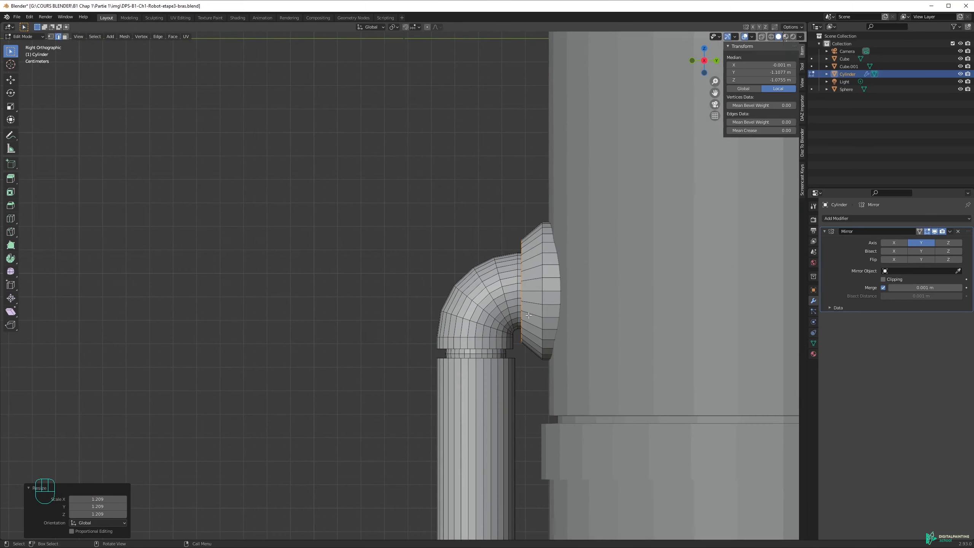
key("g")
key("y")
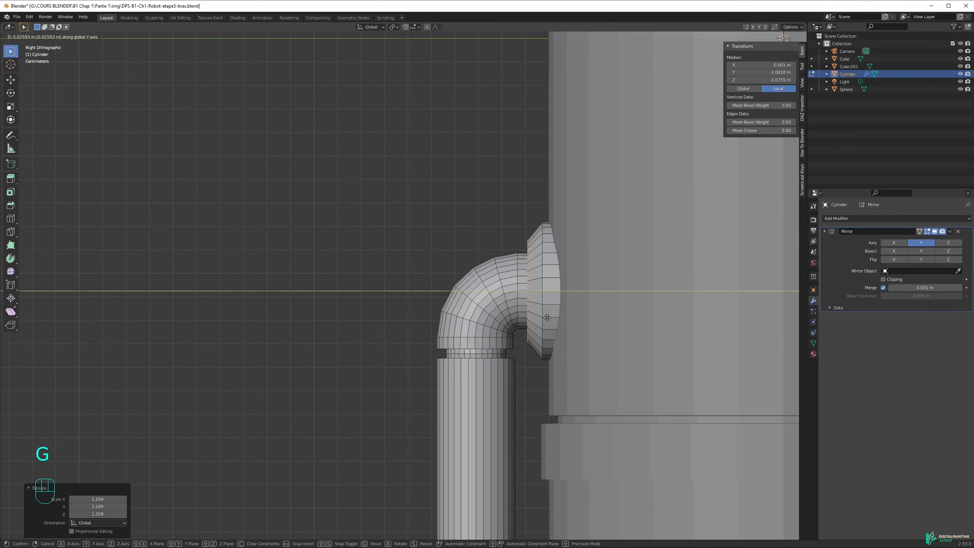
left_click(547, 318)
Select the linked elbow, sphere joint and forearm meshes and move them about 0.015 m along Y toward the shoulder.
scroll(562, 319, "down", 3)
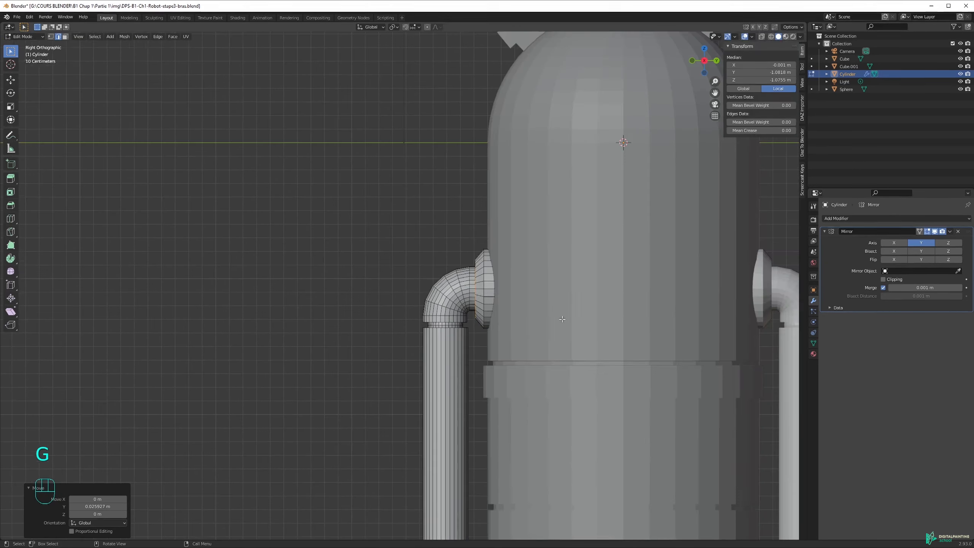
scroll(494, 308, "down", 3)
middle_click_drag(488, 357, 484, 332, "shift")
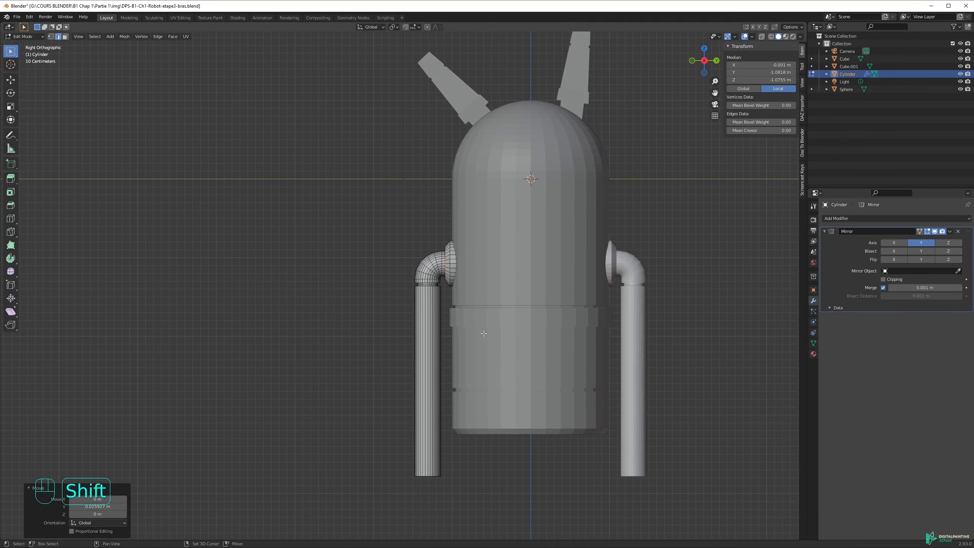
key("l")
key("l")
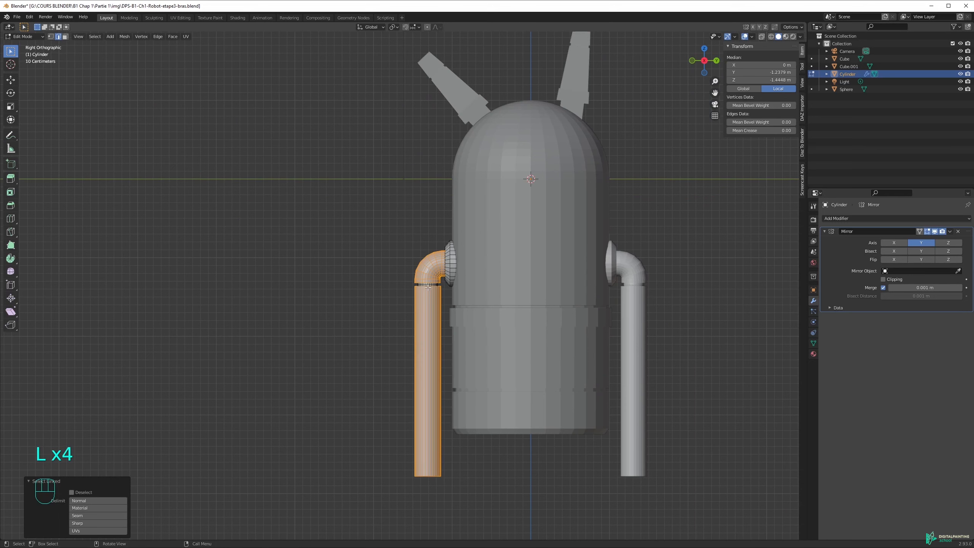
scroll(430, 285, "up", 6)
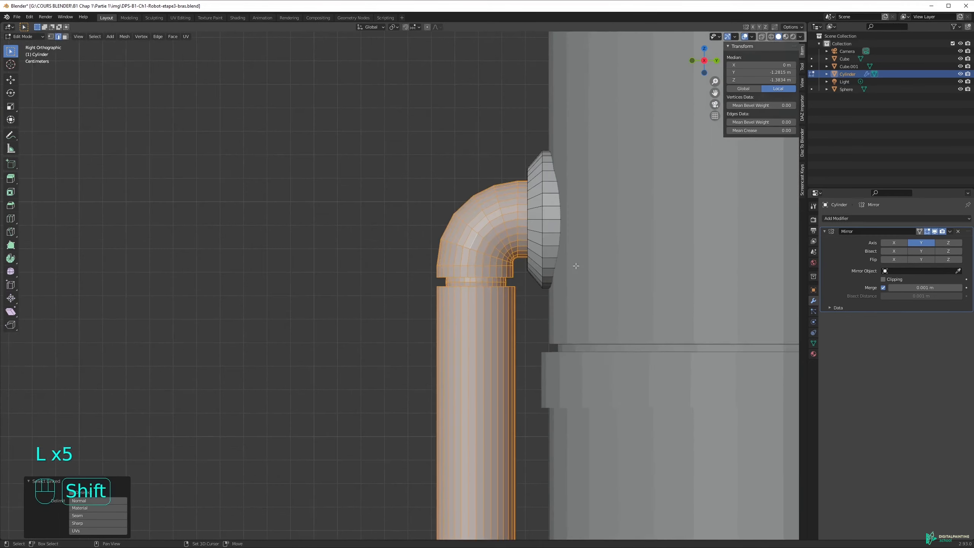
middle_click_drag(576, 266, 538, 285, "shift")
scroll(538, 285, "up", 2)
key("g")
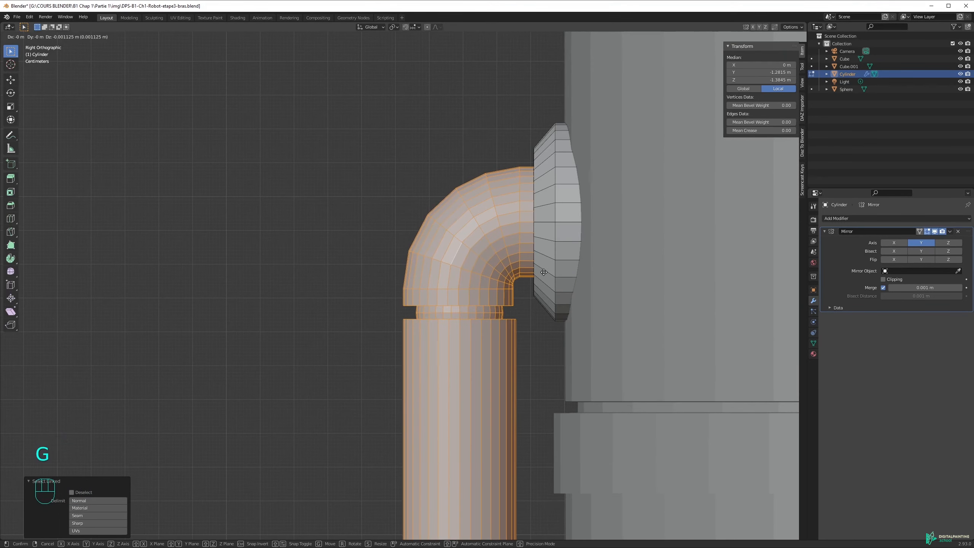
key("shift")
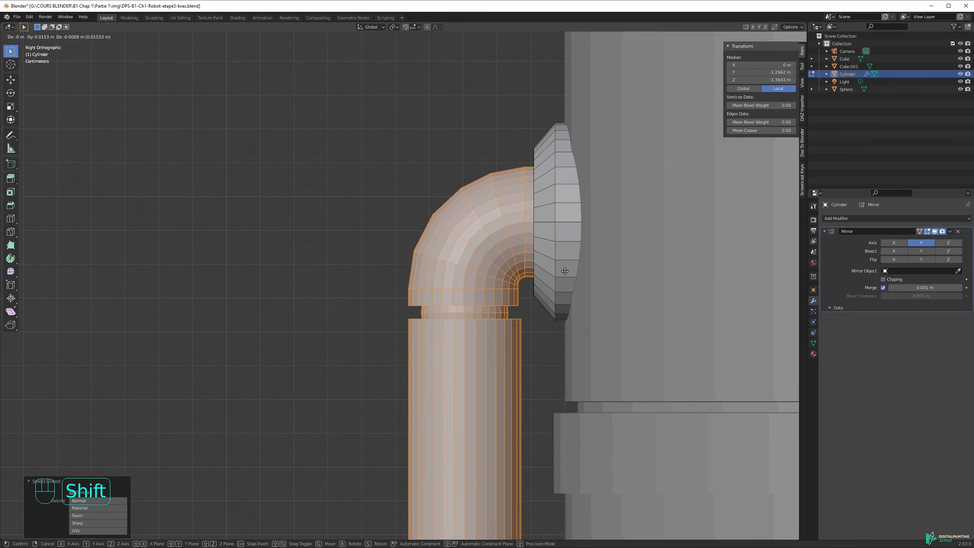
left_click(565, 271)
Select only the linked forearm cylinder and nudge it about 0.003 m outward along Y to align it with the elbow.
middle_click_drag(365, 279, 449, 326)
scroll(408, 308, "down", 1)
left_click(352, 318)
scroll(370, 313, "up", 6)
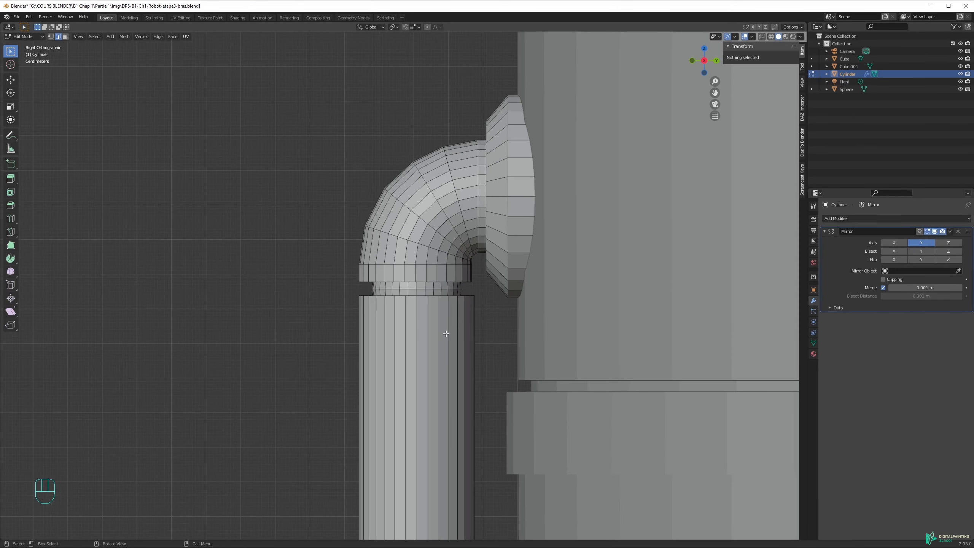
key("l")
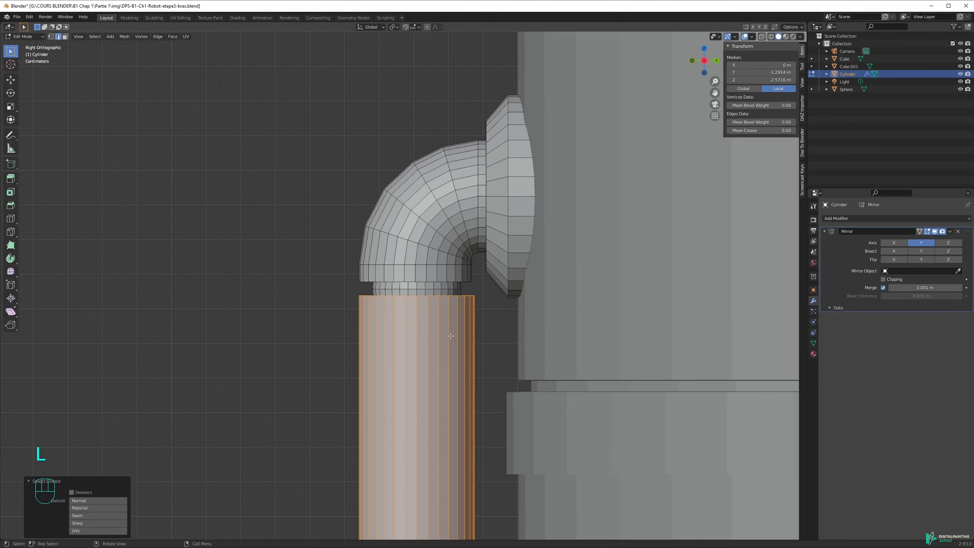
key("g")
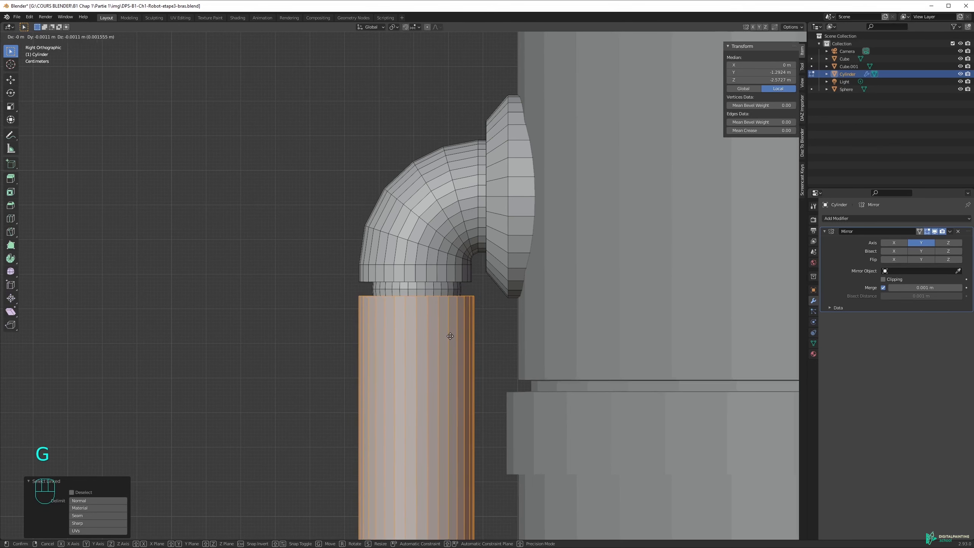
left_click(318, 338)
left_click(319, 338)
Shorten the forearm by raising its bottom face about 0.551 m along Z and a further 0.072 m.
scroll(322, 369, "down", 10)
middle_click_drag(328, 392, 465, 449, "shift")
scroll(360, 328, "up", 3)
key("3")
left_click(466, 452)
key("g")
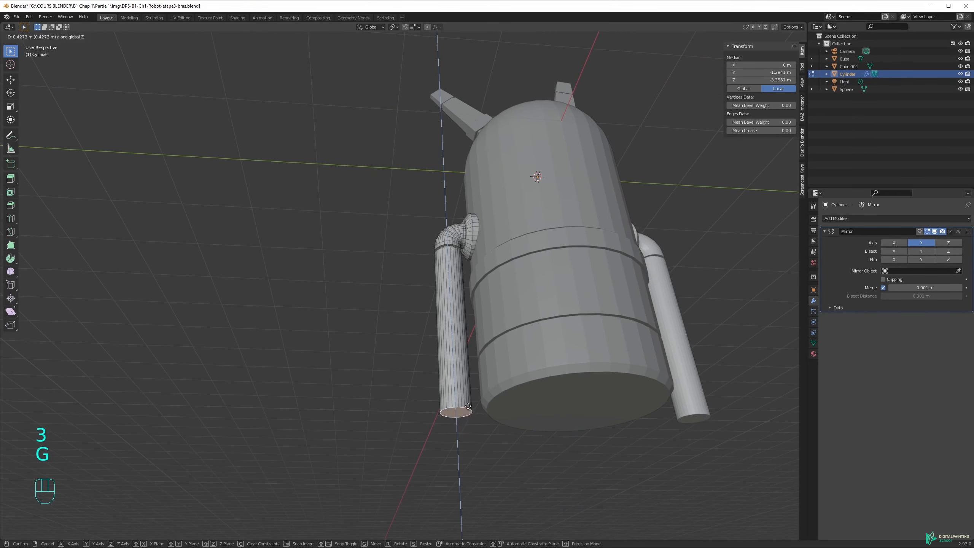
left_click(467, 399)
middle_click_drag(467, 371, 469, 375)
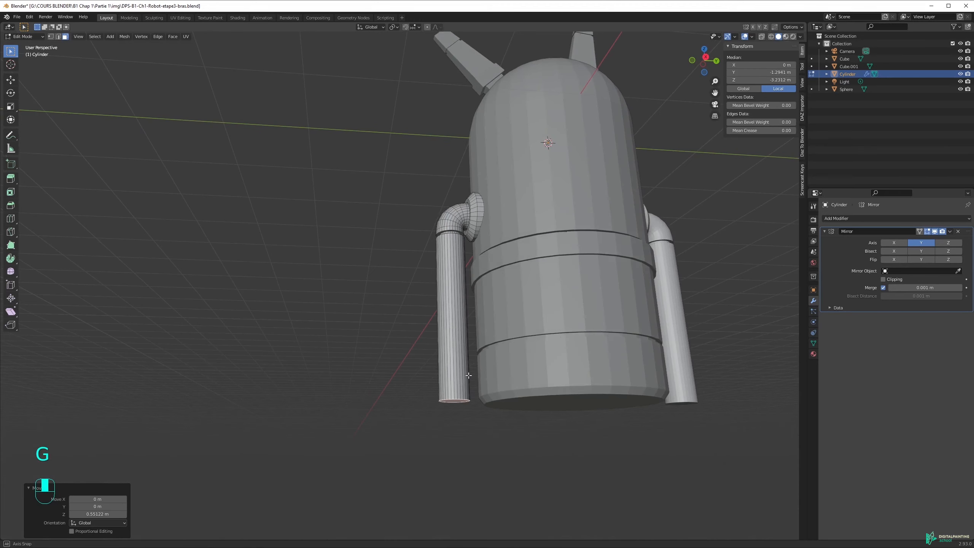
key("g")
middle_click(497, 363)
left_click(498, 358)
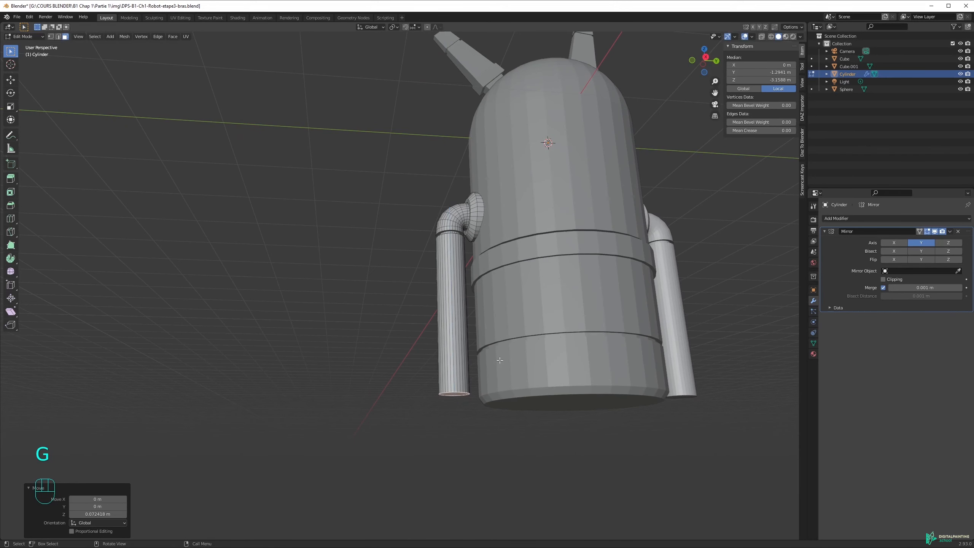
Inset the forearm's bottom face slightly and extrude the inset face about 0.015 m downward.
scroll(498, 361, "up", 3)
middle_click_drag(511, 421, 497, 328, "shift")
scroll(498, 349, "up", 2)
key("i")
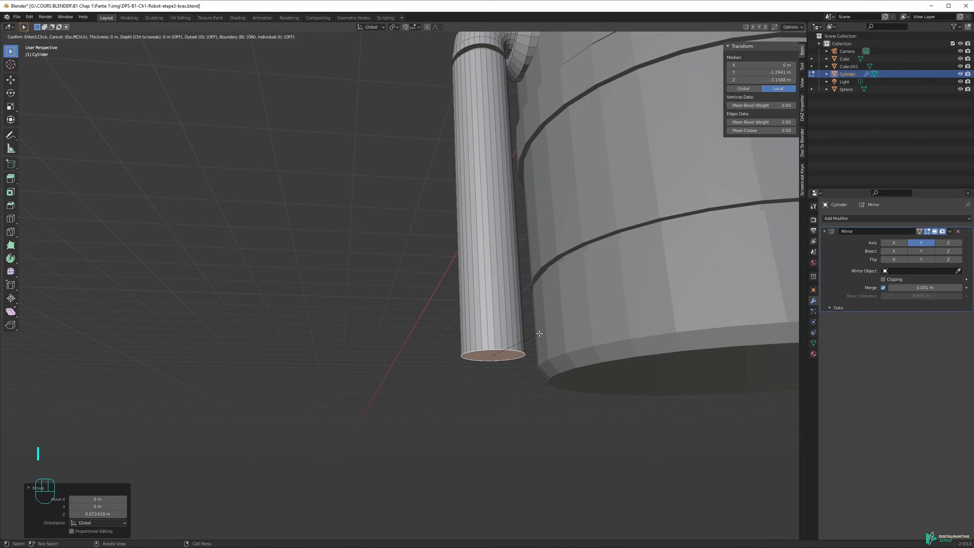
left_click(535, 333)
middle_click_drag(536, 367, 548, 291)
key("e")
left_click(534, 355)
Extrude the forearm's end face in place and scale it outward to match the forearm's width.
key("e")
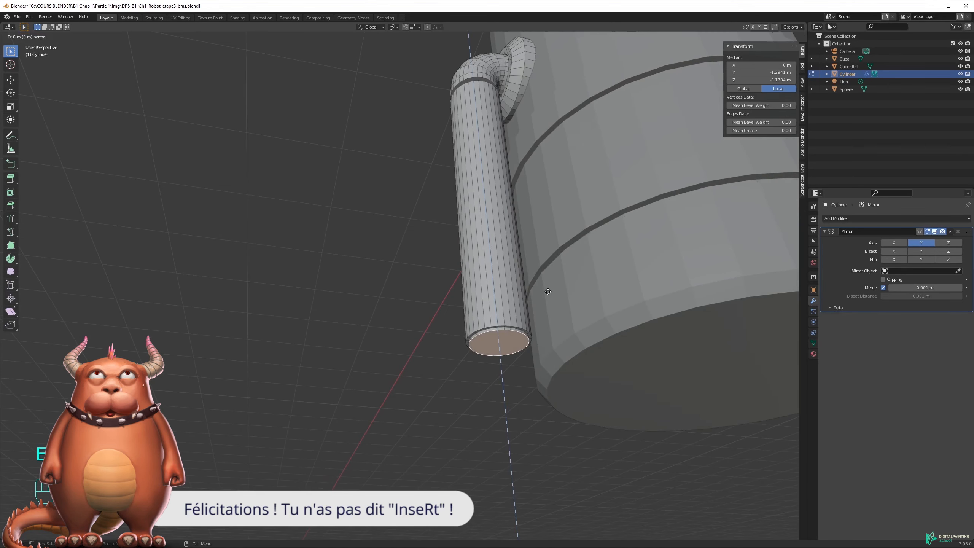
left_click(548, 291)
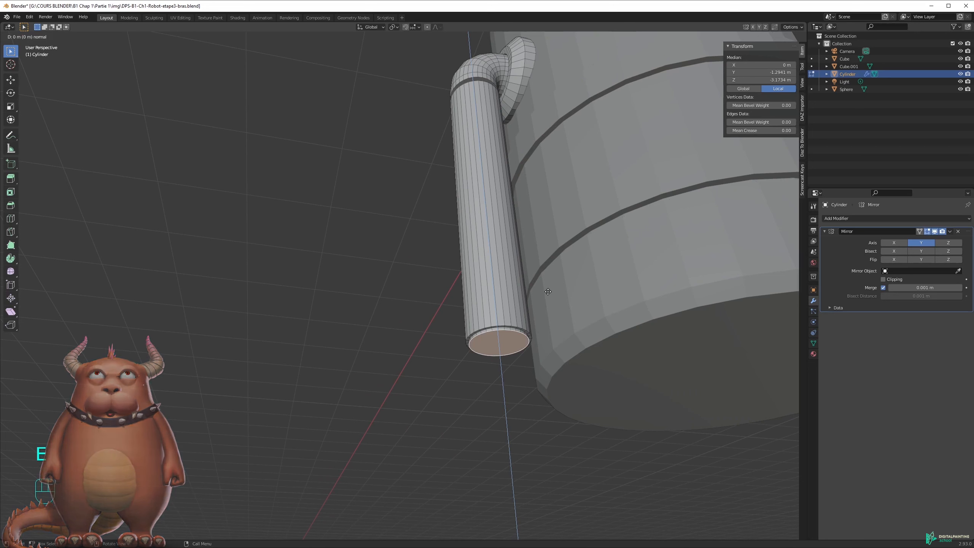
middle_click_drag(506, 334, 476, 337, "shift")
key("s")
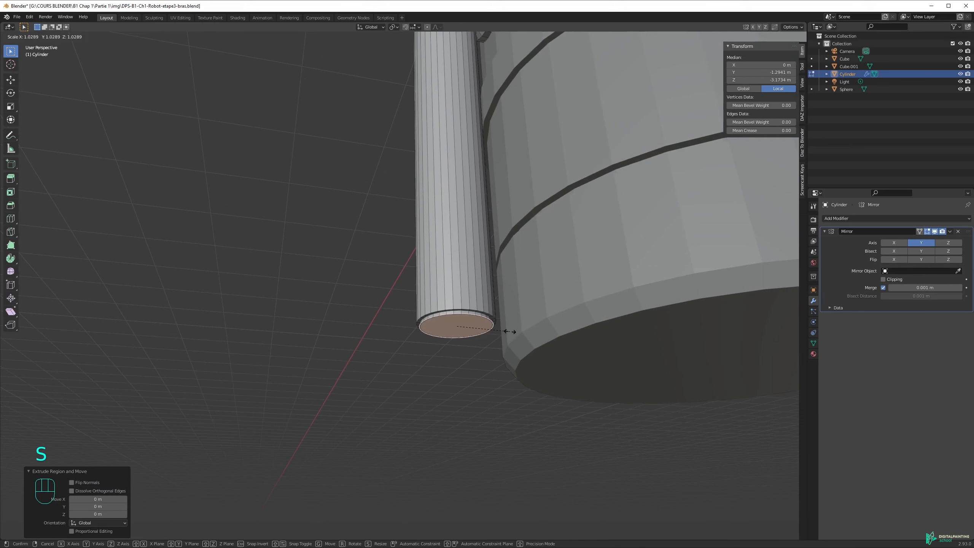
left_click(513, 332)
middle_click_drag(491, 339, 443, 293)
scroll(474, 360, "up", 5)
key("s")
left_click(587, 356)
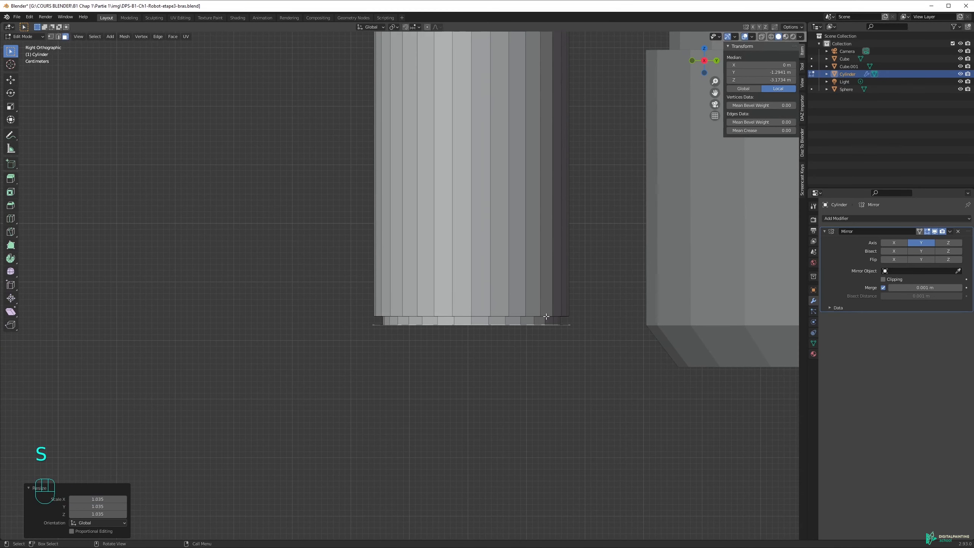
Undo the last scaling and rescale the forearm's end face by about 1.021 to match the forearm's width.
key("ctrl+z")
key("s")
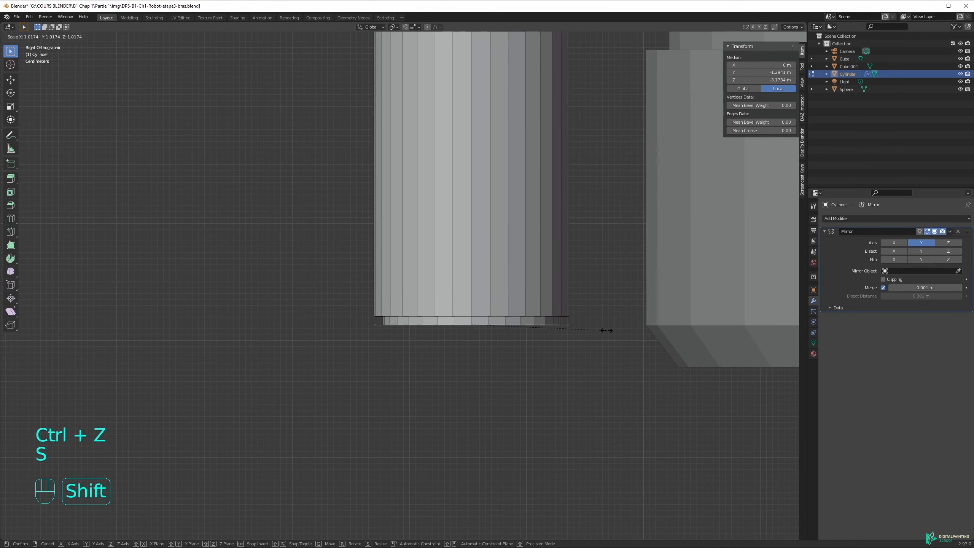
left_click(611, 330)
Extrude the forearm's end face downward into a cuff and raise its bottom face about 0.033 m along Z.
key("e")
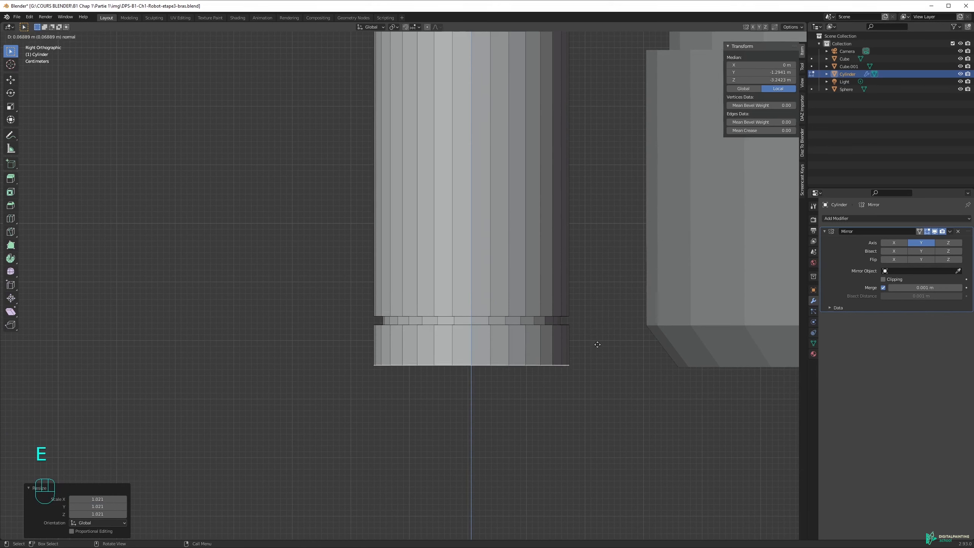
left_click(582, 423)
middle_click_drag(581, 424, 486, 300)
key("g")
left_click(462, 327)
Extrude the cuff's bottom face about 0.017 m downward, scale it inward to about 0.9 with a small readjustment, and return to Object Mode.
key("KP_3")
middle_click_drag(445, 327, 470, 308)
key("e")
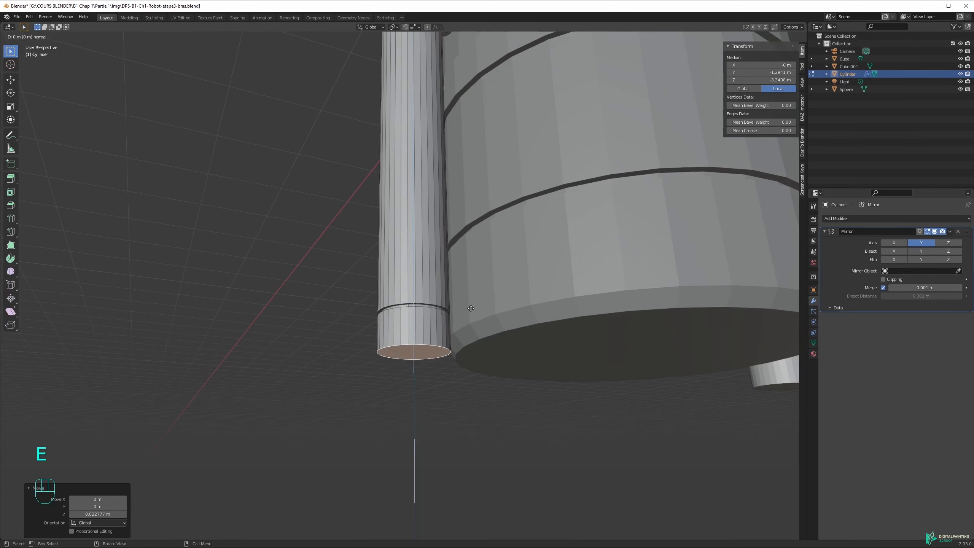
left_click(471, 308)
key("s")
left_click(474, 314)
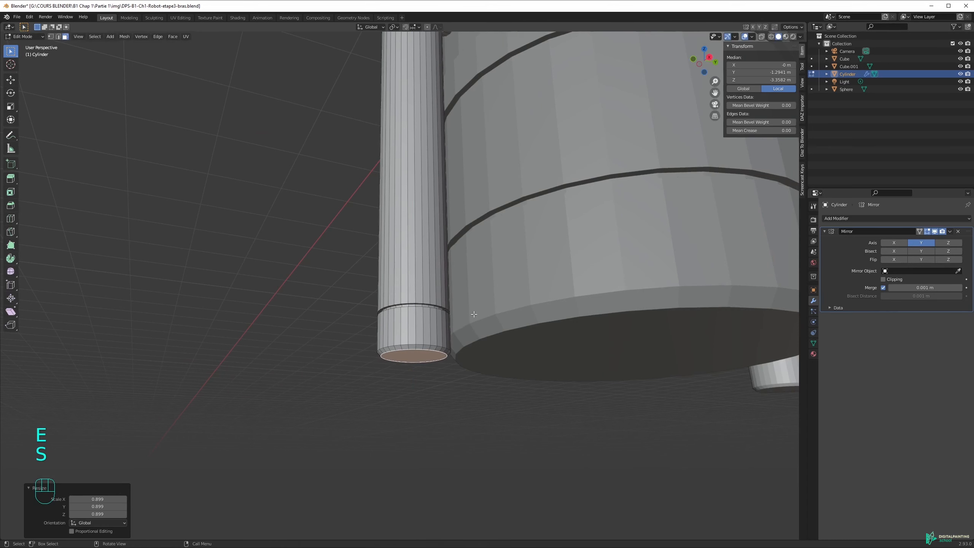
key("s")
left_click(474, 322)
key("Tab")
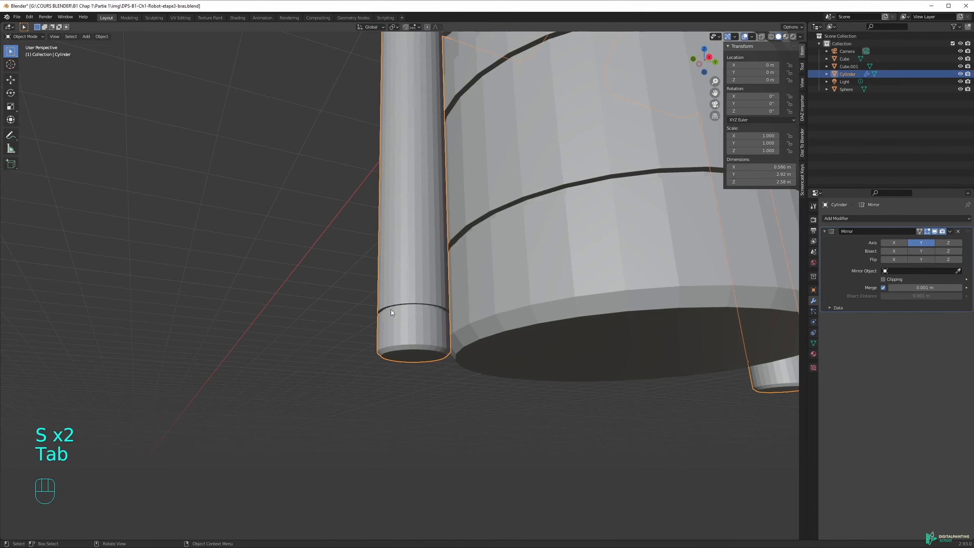
Deselect the arms and save the file.
scroll(383, 307, "down", 3)
left_click(366, 263)
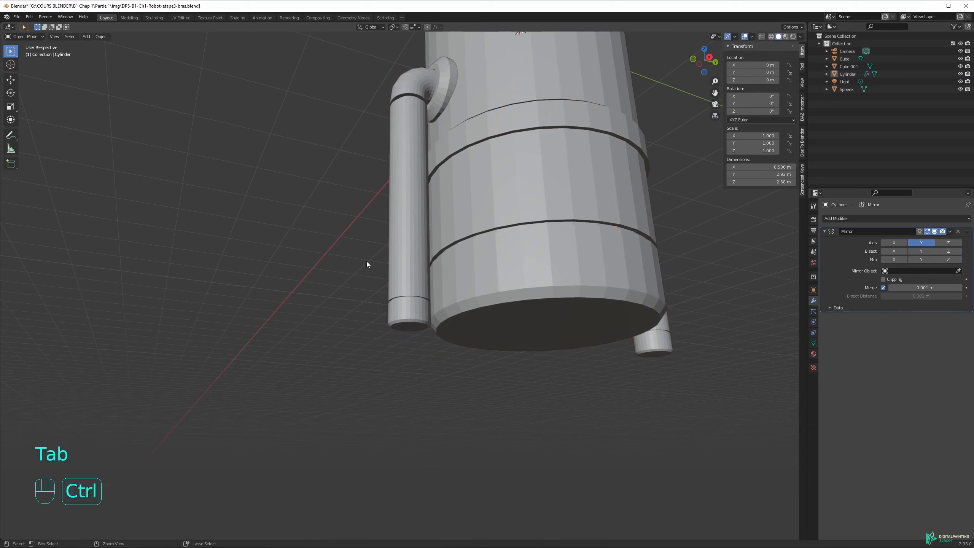
key("ctrl+s")
Examine the elbow and shoulder joint up close and the whole robot's proportions with both finished arms.
middle_click_drag(380, 245, 464, 290)
scroll(506, 286, "up", 5)
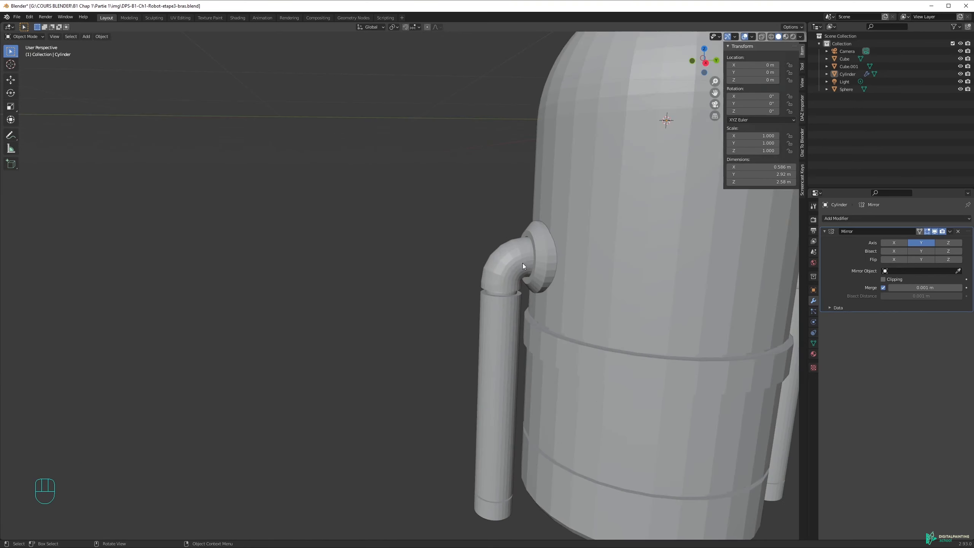
scroll(522, 264, "up", 3)
scroll(538, 230, "down", 5)
middle_click_drag(594, 258, 454, 121, "shift")
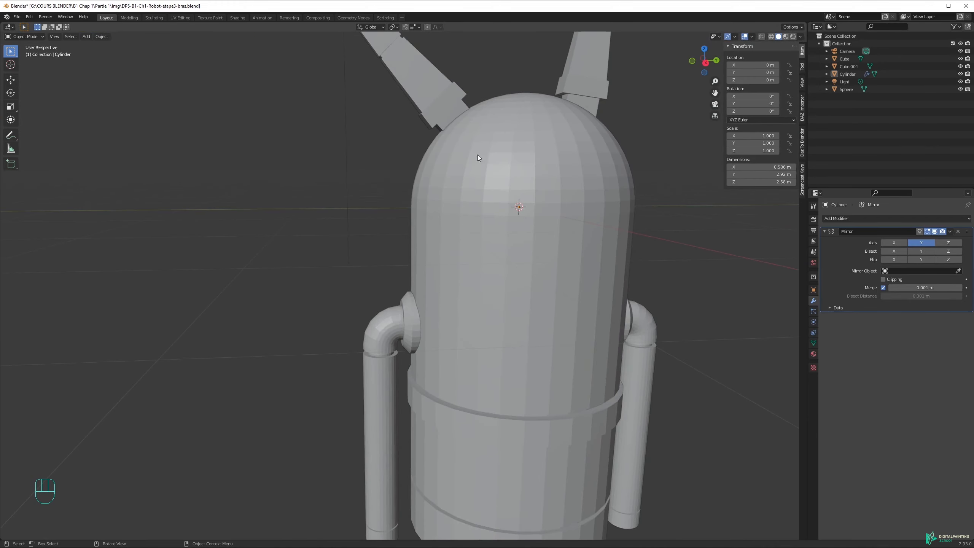
scroll(431, 259, "down", 2)
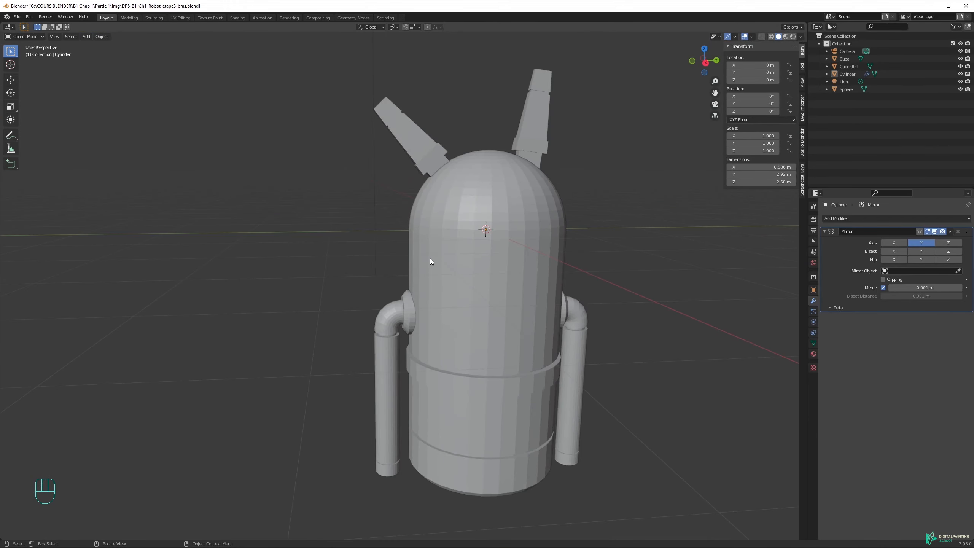